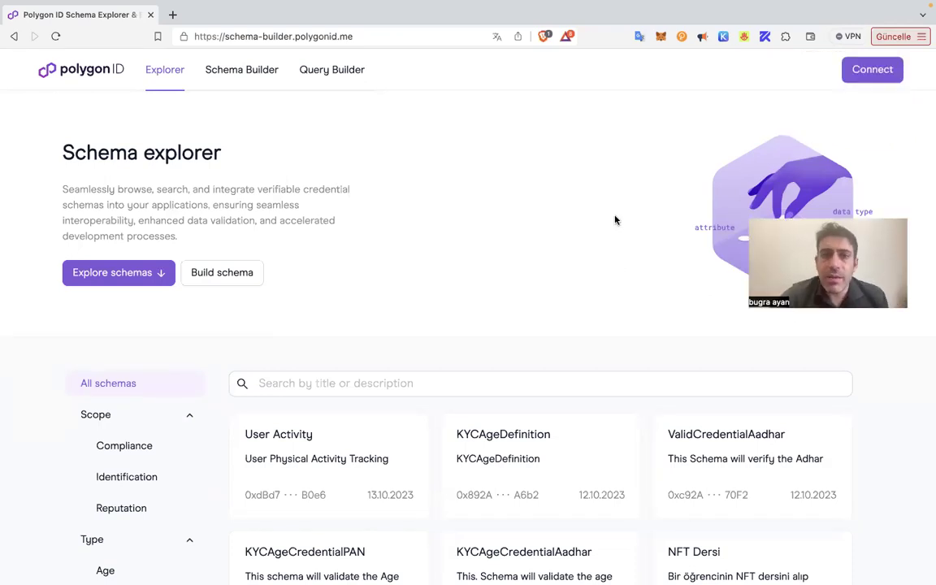
- Connect the MetaMask wallet to the Polygon ID schema site and check the wallet's account overview
{"action": "left_click", "coordinate": [872, 69]}
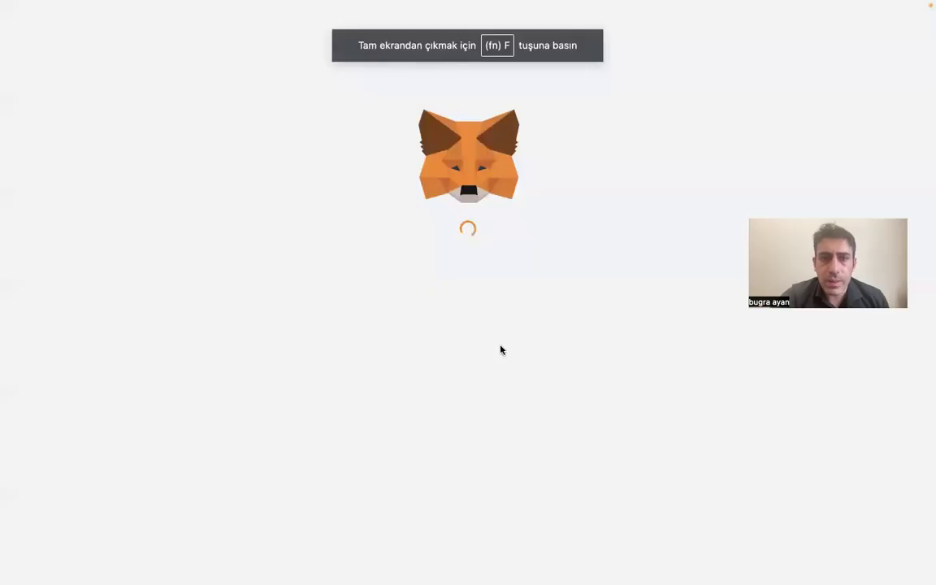
{"action": "left_click", "coordinate": [542, 410]}
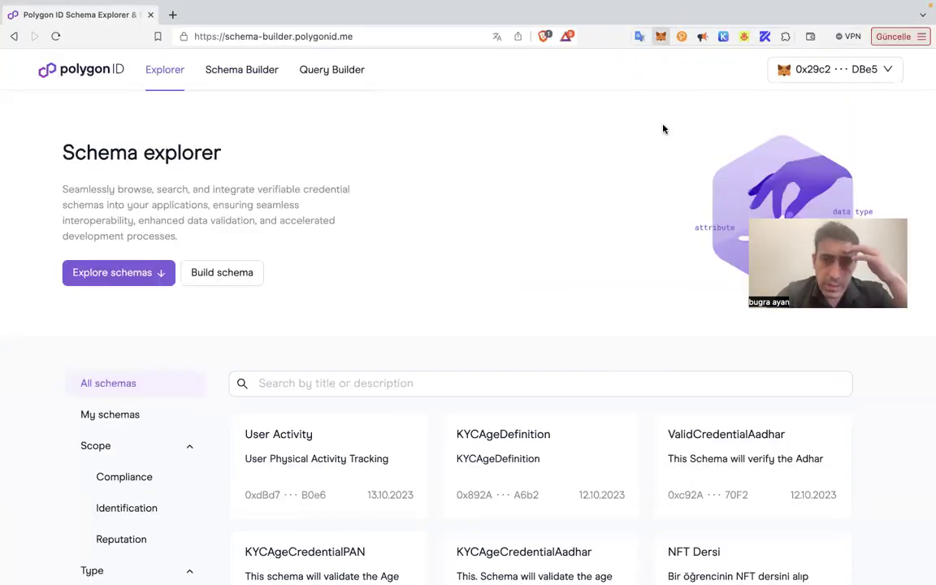
{"action": "left_click", "coordinate": [660, 35]}
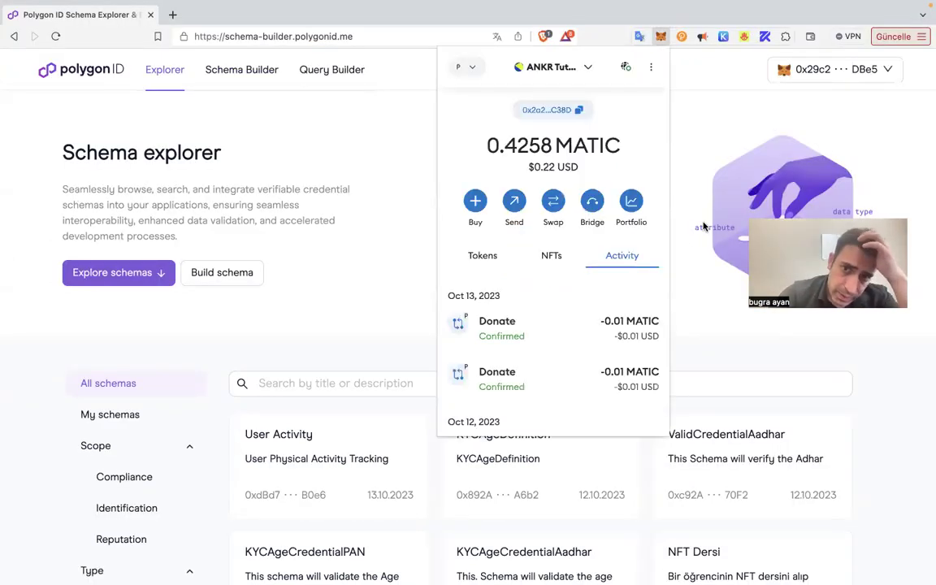
{"action": "left_click", "coordinate": [711, 146]}
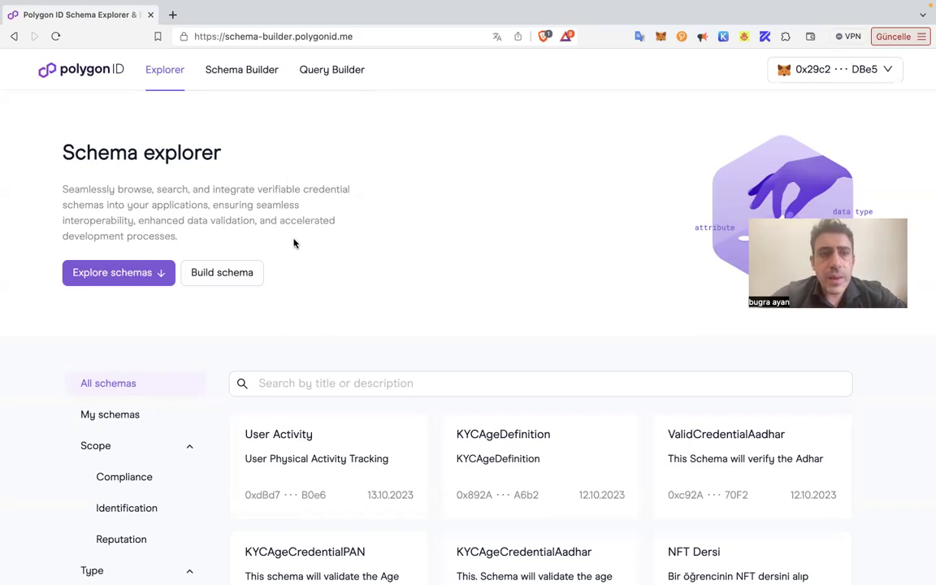
- Browse the published schemas and filter categories in the schema explorer
{"action": "scroll", "coordinate": [241, 324], "scroll_direction": "down", "scroll_amount": 2}
{"action": "scroll", "coordinate": [175, 334], "scroll_direction": "down", "scroll_amount": 4}
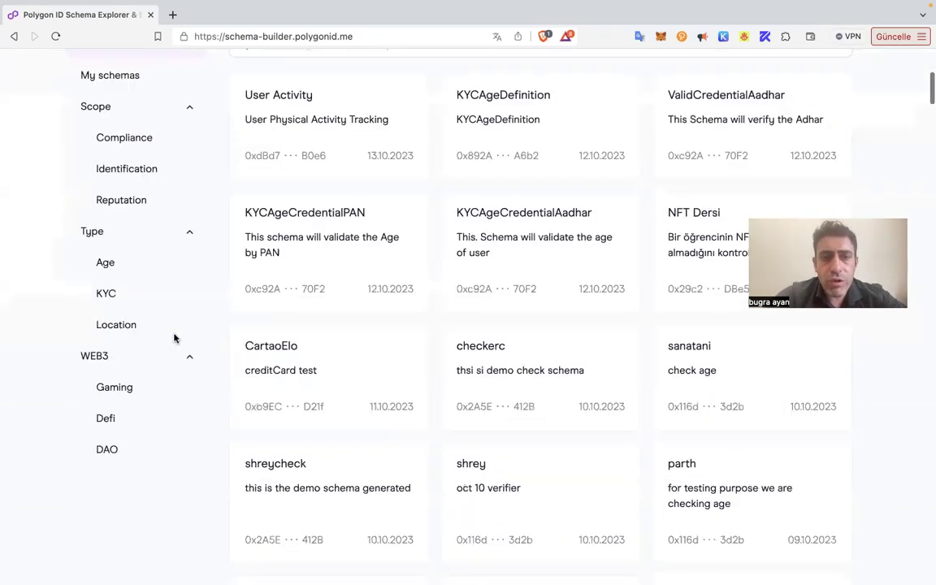
{"action": "scroll", "coordinate": [174, 338], "scroll_direction": "down", "scroll_amount": 3}
{"action": "scroll", "coordinate": [175, 338], "scroll_direction": "up", "scroll_amount": 3}
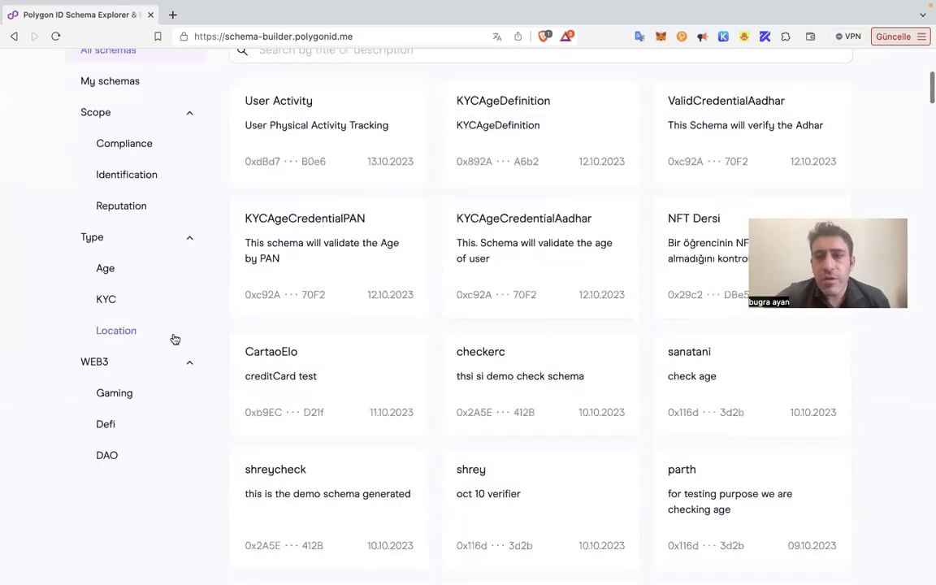
{"action": "scroll", "coordinate": [175, 339], "scroll_direction": "down", "scroll_amount": 1}
{"action": "scroll", "coordinate": [395, 307], "scroll_direction": "up", "scroll_amount": 1}
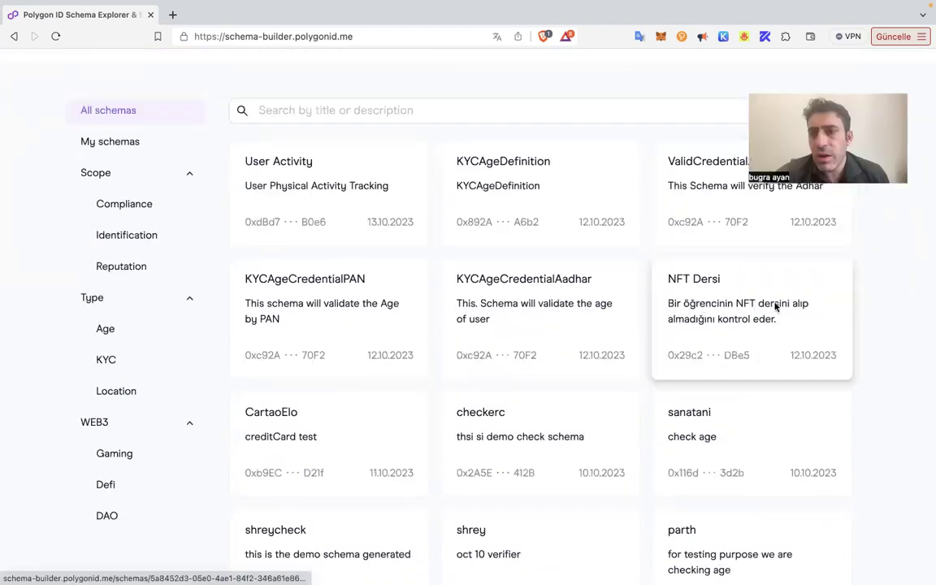
{"action": "scroll", "coordinate": [732, 289], "scroll_direction": "down", "scroll_amount": 1}
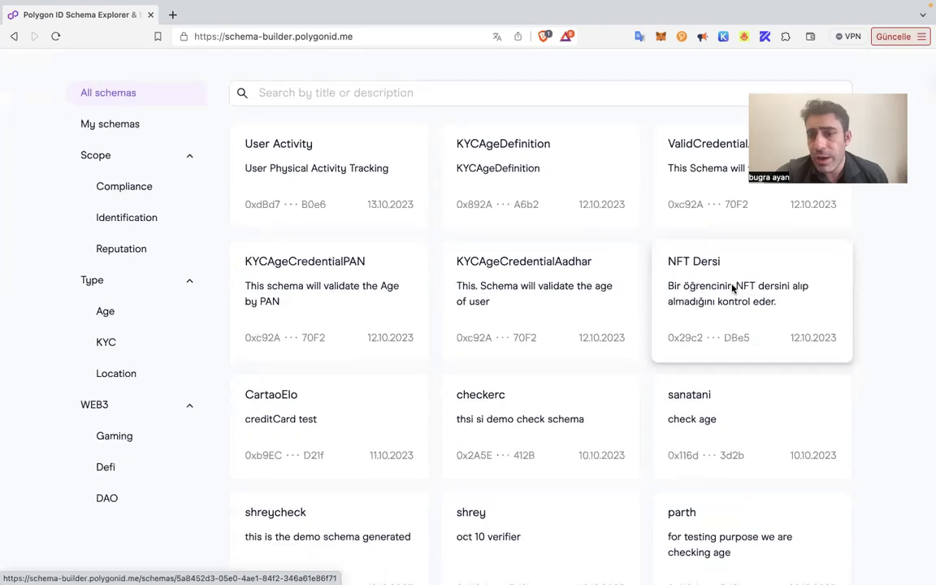
{"action": "scroll", "coordinate": [738, 283], "scroll_direction": "down", "scroll_amount": 10}
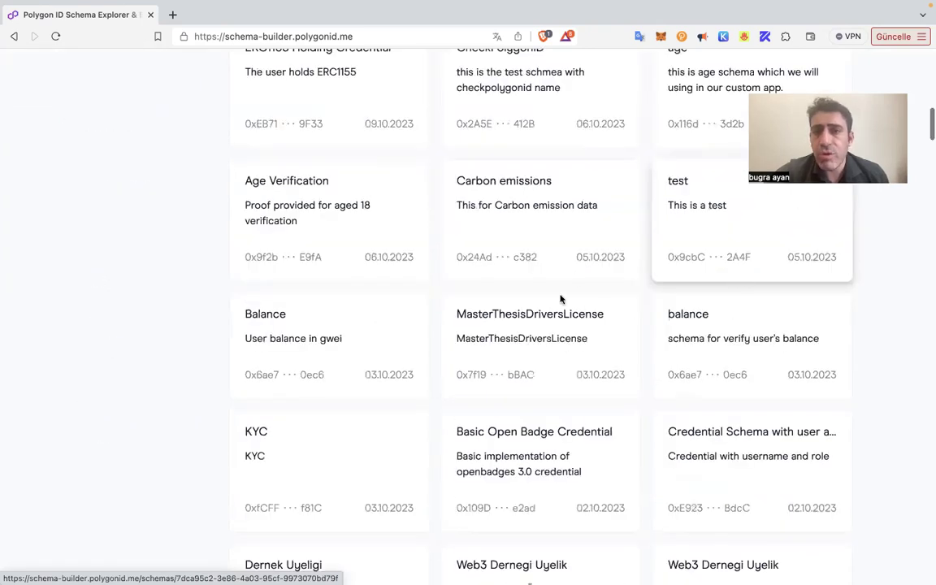
{"action": "scroll", "coordinate": [560, 299], "scroll_direction": "down", "scroll_amount": 4}
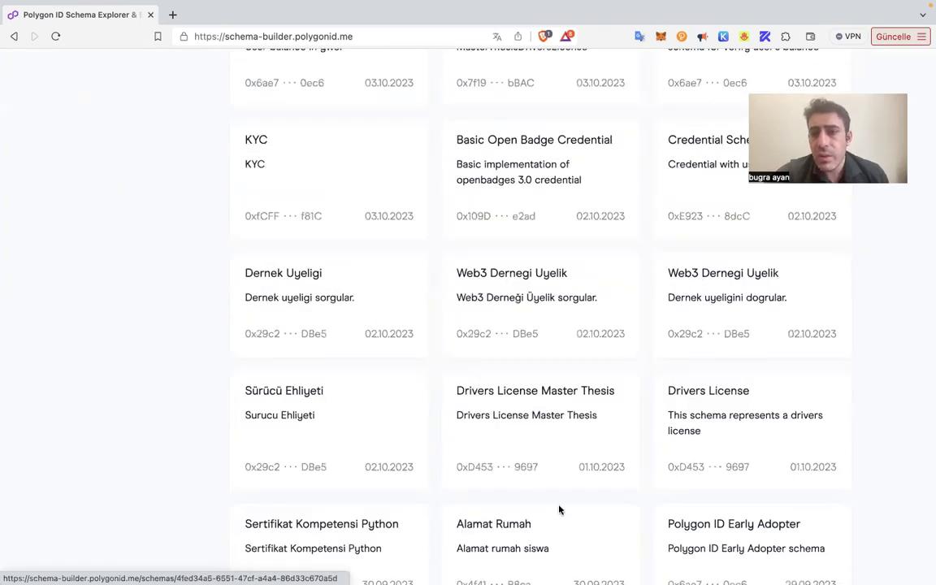
{"action": "scroll", "coordinate": [560, 508], "scroll_direction": "down", "scroll_amount": 4}
{"action": "scroll", "coordinate": [559, 509], "scroll_direction": "up", "scroll_amount": 10}
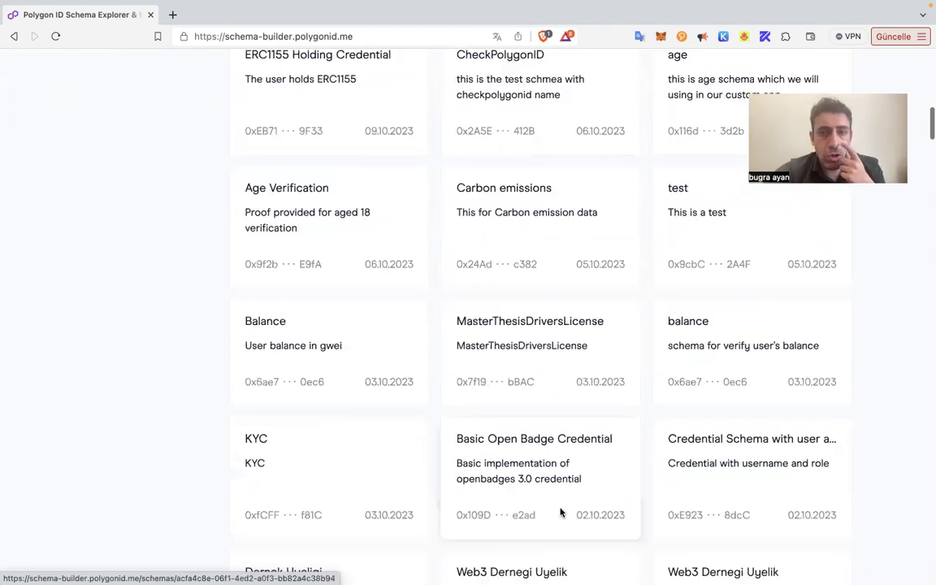
{"action": "scroll", "coordinate": [560, 508], "scroll_direction": "up", "scroll_amount": 5}
{"action": "scroll", "coordinate": [325, 206], "scroll_direction": "up", "scroll_amount": 2}
- Open the KYCAgeCredentialPAN schema, start a fork of it, and return to the schema explorer
{"action": "left_click", "coordinate": [325, 205]}
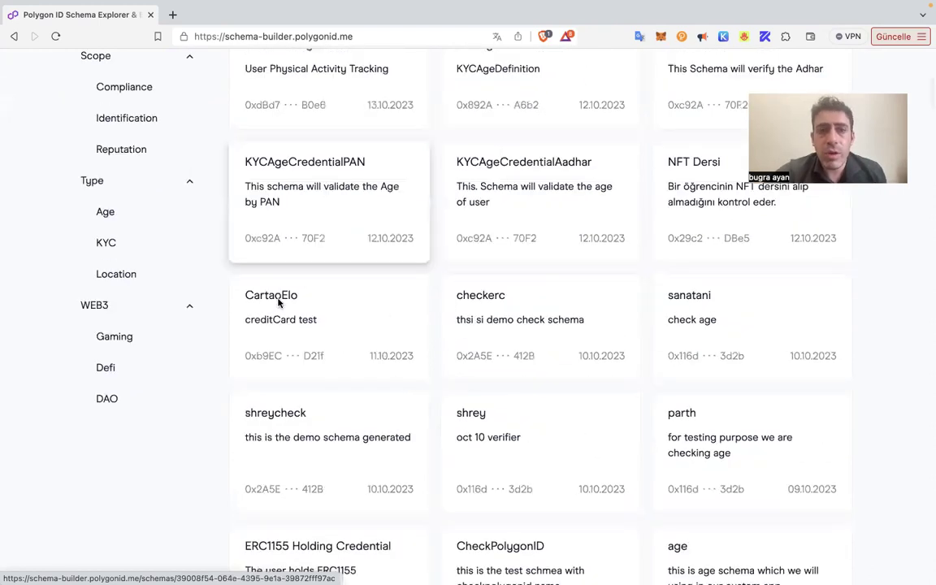
{"action": "left_click", "coordinate": [118, 205]}
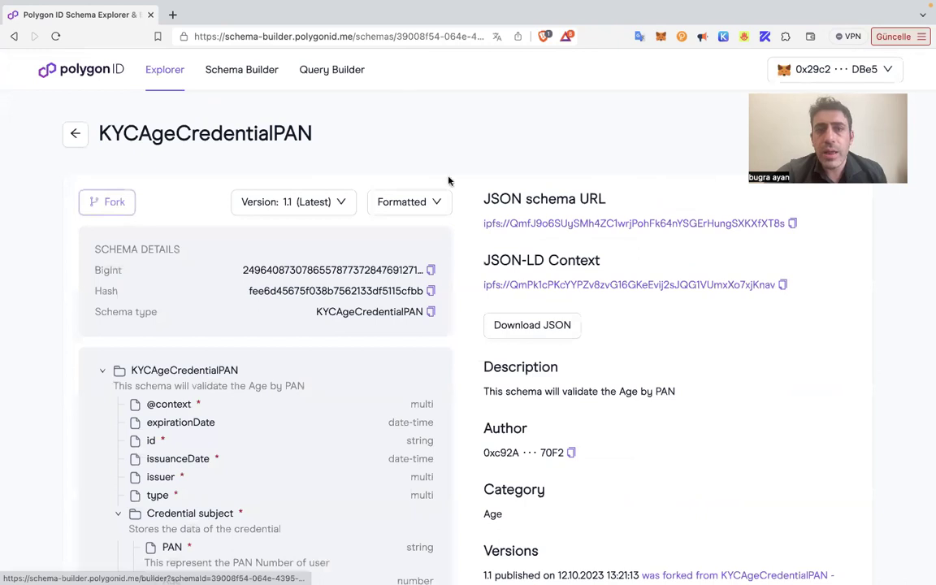
{"action": "left_click", "coordinate": [12, 36]}
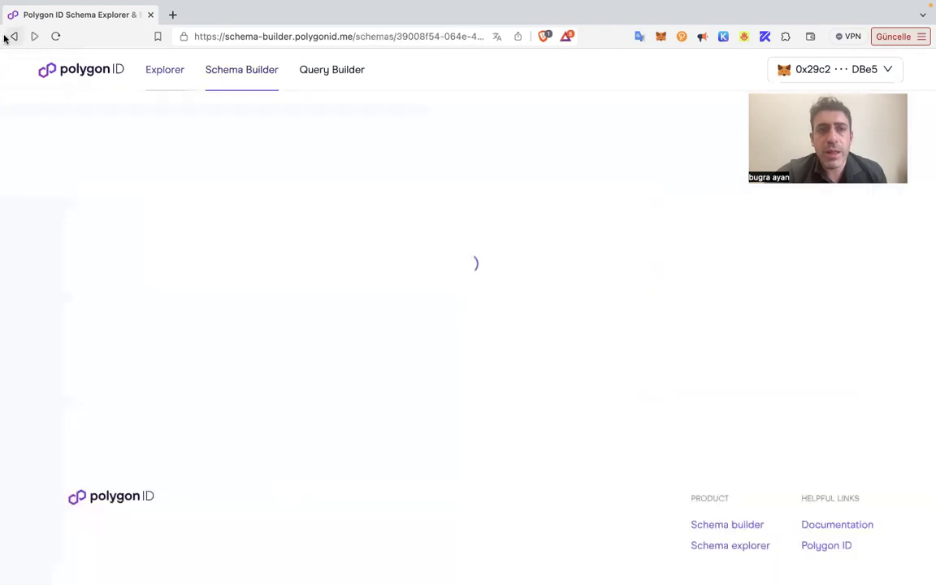
{"action": "left_click", "coordinate": [113, 68]}
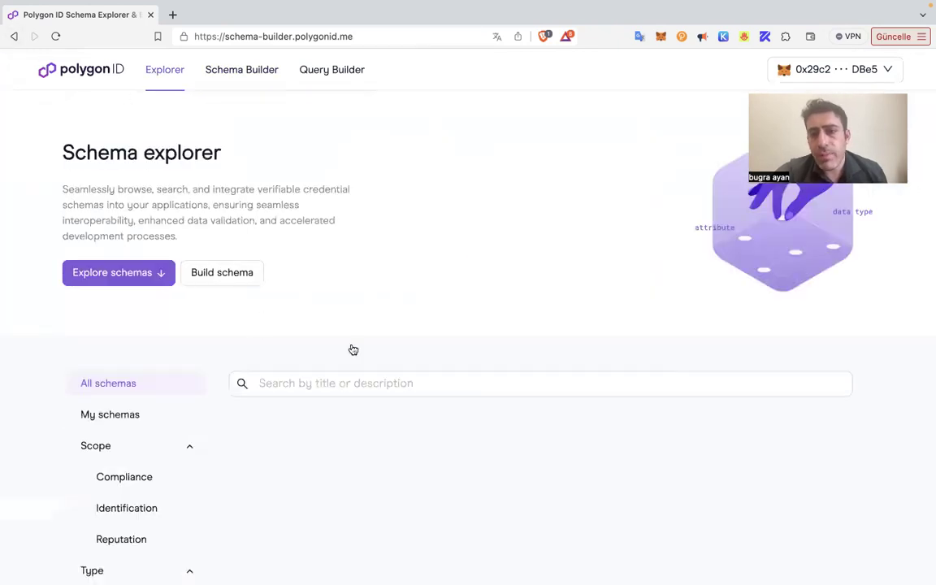
- Find and open the Web3 Dernegi Uyelik schema described as "Dernek uyeligini dogrular."
{"action": "scroll", "coordinate": [353, 350], "scroll_direction": "down", "scroll_amount": 7}
{"action": "scroll", "coordinate": [353, 349], "scroll_direction": "down", "scroll_amount": 5}
{"action": "left_click", "coordinate": [667, 279]}
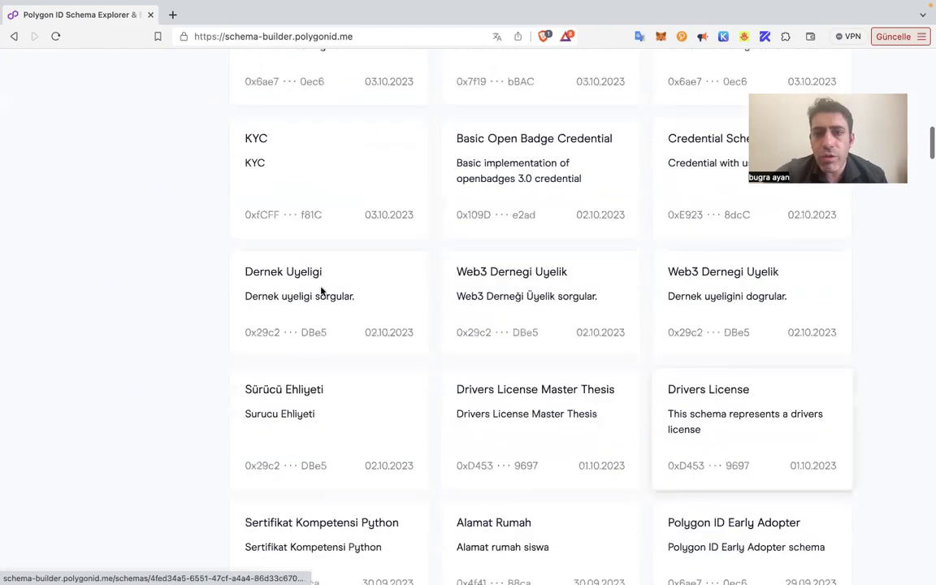
- Examine the Web3 Dernegi Uyelik schema's details, schema type and credential subject attributes
{"action": "scroll", "coordinate": [239, 252], "scroll_direction": "down", "scroll_amount": 1}
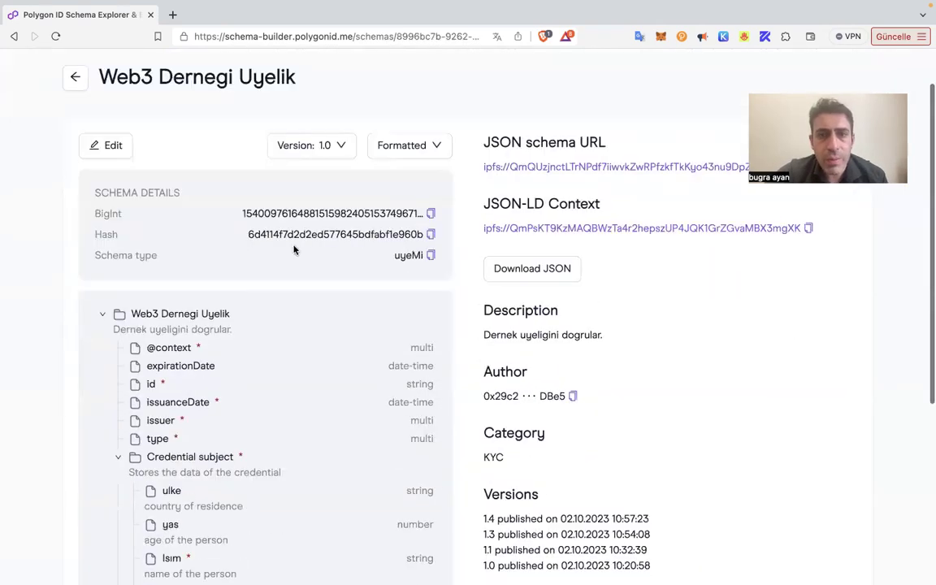
{"action": "scroll", "coordinate": [357, 309], "scroll_direction": "down", "scroll_amount": 1}
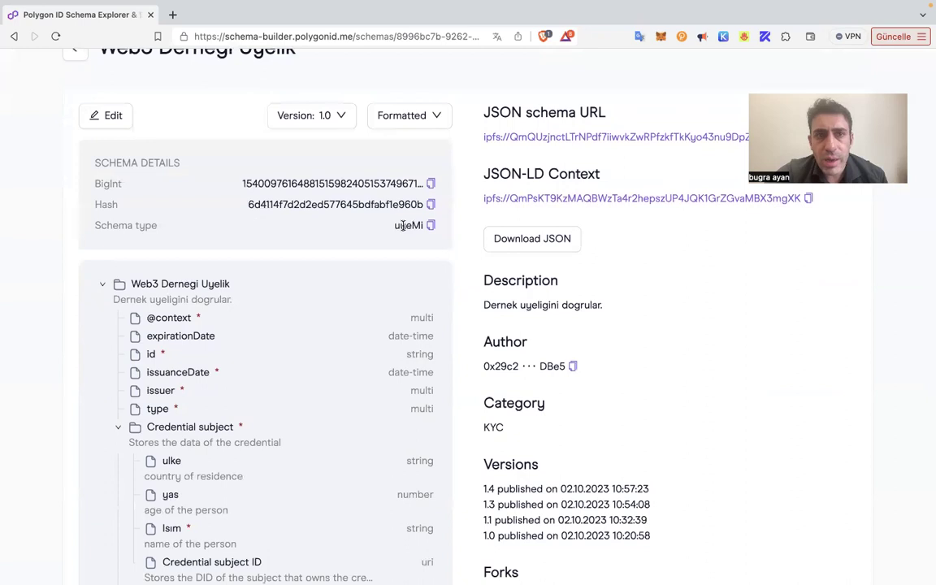
{"action": "scroll", "coordinate": [376, 276], "scroll_direction": "up", "scroll_amount": 2}
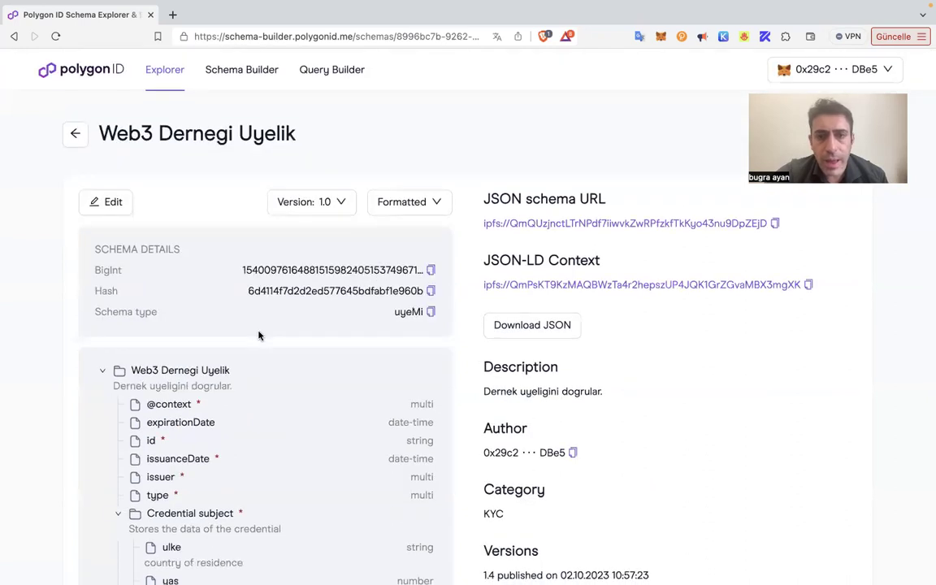
{"action": "scroll", "coordinate": [203, 173], "scroll_direction": "down", "scroll_amount": 2}
{"action": "scroll", "coordinate": [203, 172], "scroll_direction": "down", "scroll_amount": 1}
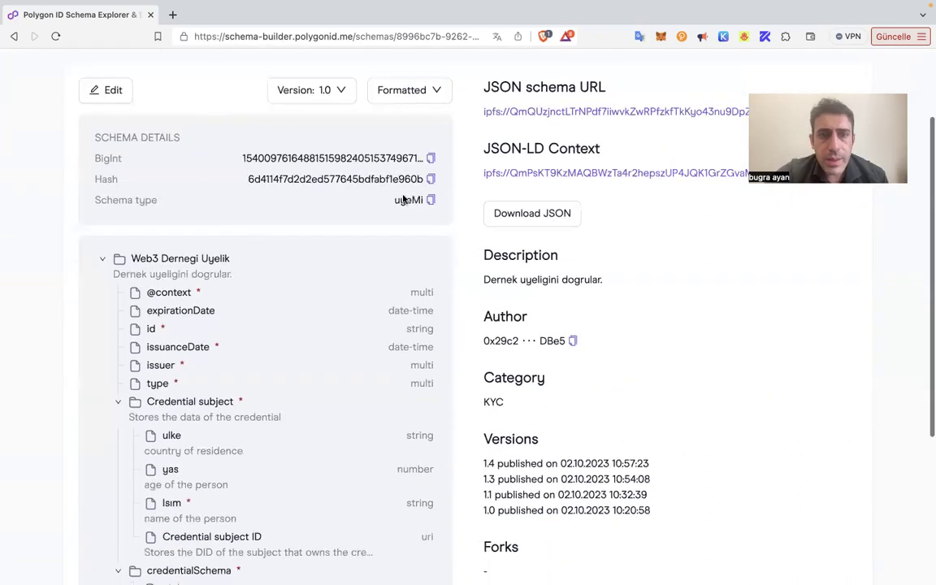
{"action": "scroll", "coordinate": [397, 175], "scroll_direction": "down", "scroll_amount": 1}
{"action": "double_click", "coordinate": [407, 177]}
{"action": "scroll", "coordinate": [391, 361], "scroll_direction": "down", "scroll_amount": 4}
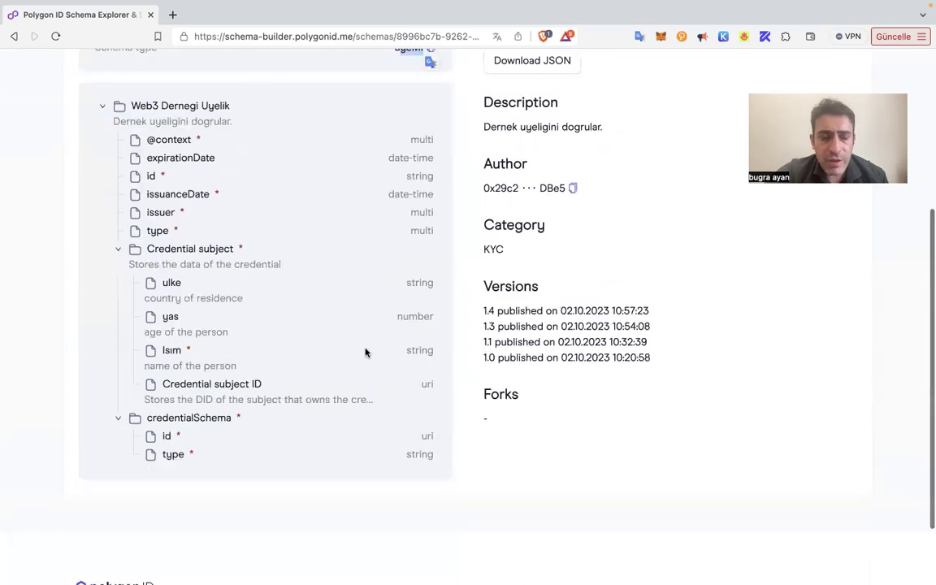
{"action": "scroll", "coordinate": [364, 350], "scroll_direction": "up", "scroll_amount": 7}
{"action": "scroll", "coordinate": [197, 408], "scroll_direction": "down", "scroll_amount": 4}
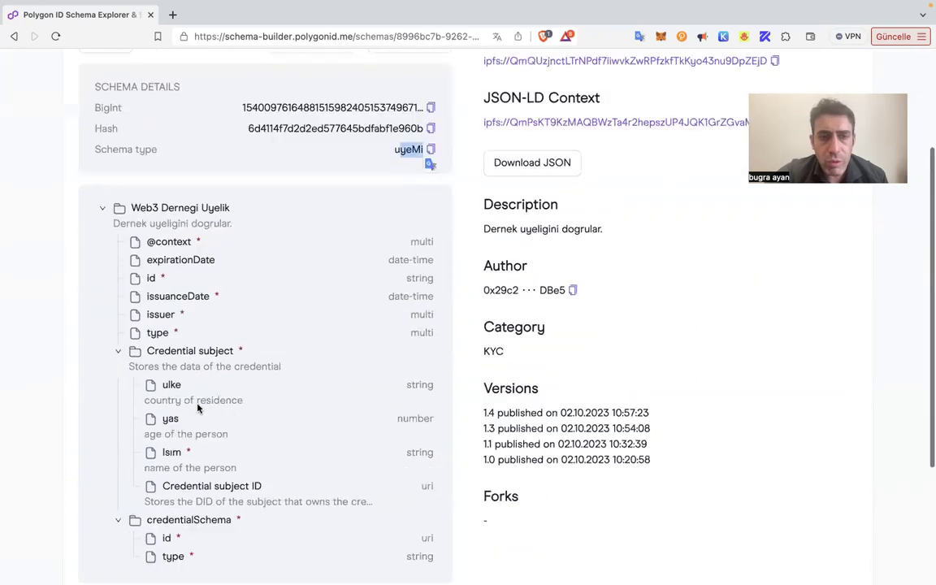
{"action": "scroll", "coordinate": [238, 471], "scroll_direction": "down", "scroll_amount": 1}
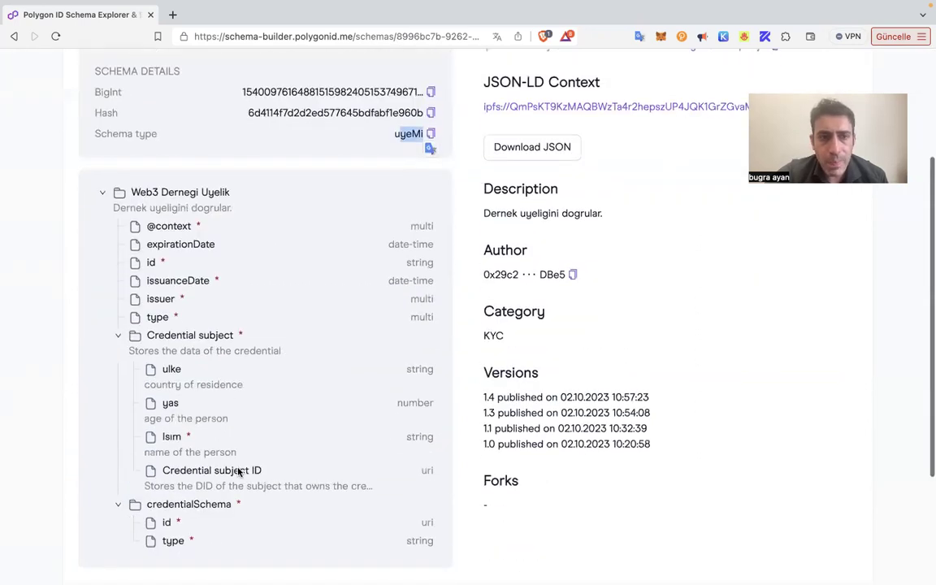
{"action": "scroll", "coordinate": [205, 286], "scroll_direction": "up", "scroll_amount": 1}
{"action": "scroll", "coordinate": [205, 286], "scroll_direction": "up", "scroll_amount": 4}
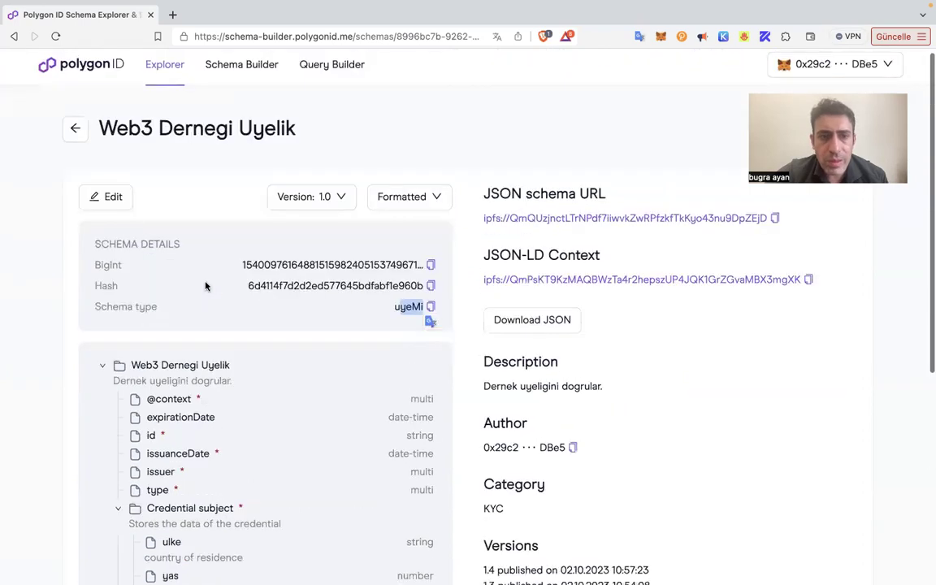
- Open the other Web3 Dernegi Uyelik schema, described as "Web3 Derneği Üyelik sorgular.", and highlight its schema type
{"action": "key", "text": "super+Left"}
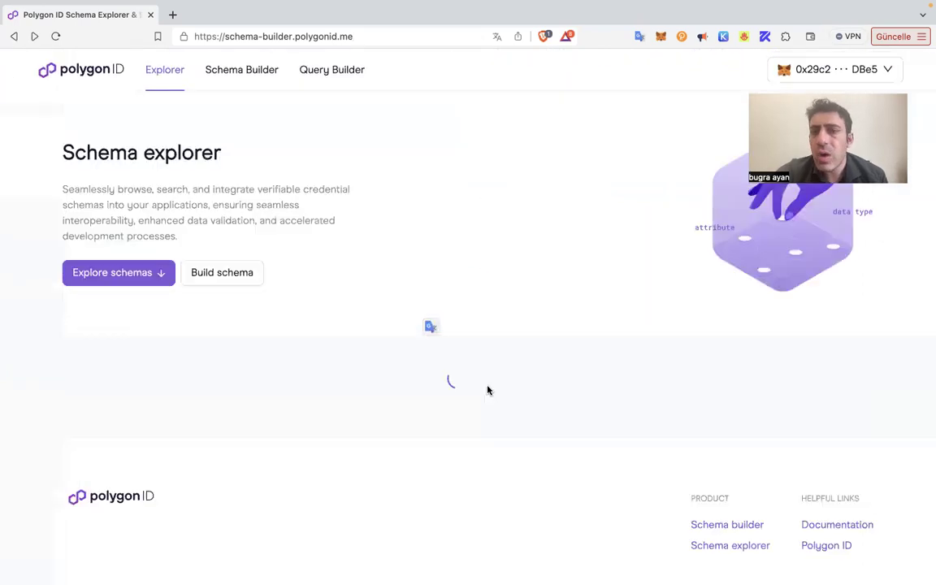
{"action": "scroll", "coordinate": [487, 391], "scroll_direction": "down", "scroll_amount": 5}
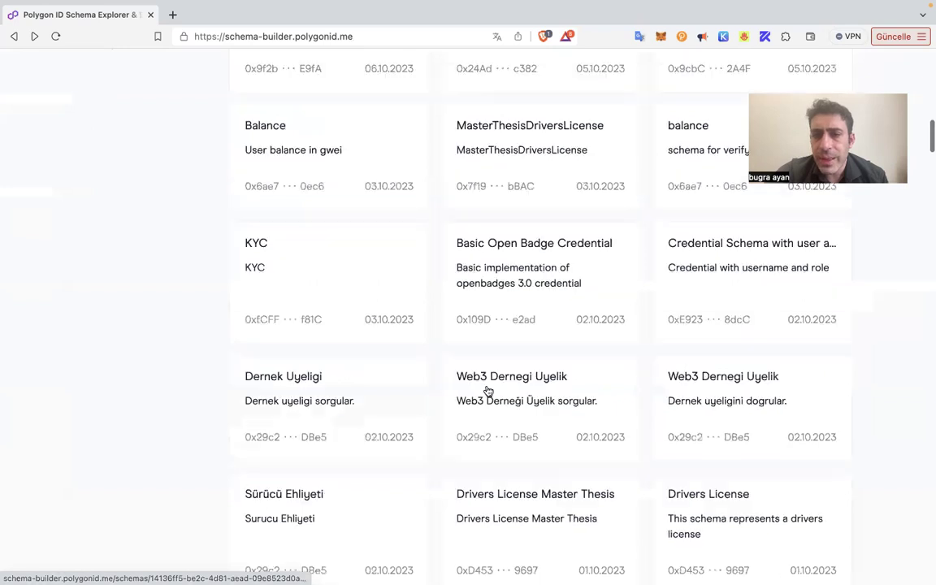
{"action": "left_click", "coordinate": [533, 372]}
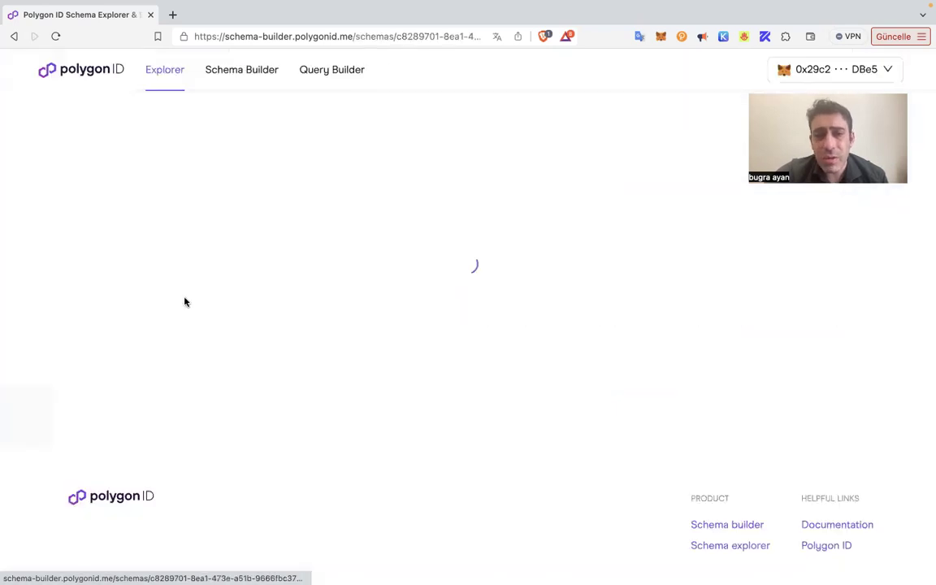
{"action": "scroll", "coordinate": [217, 372], "scroll_direction": "down", "scroll_amount": 1}
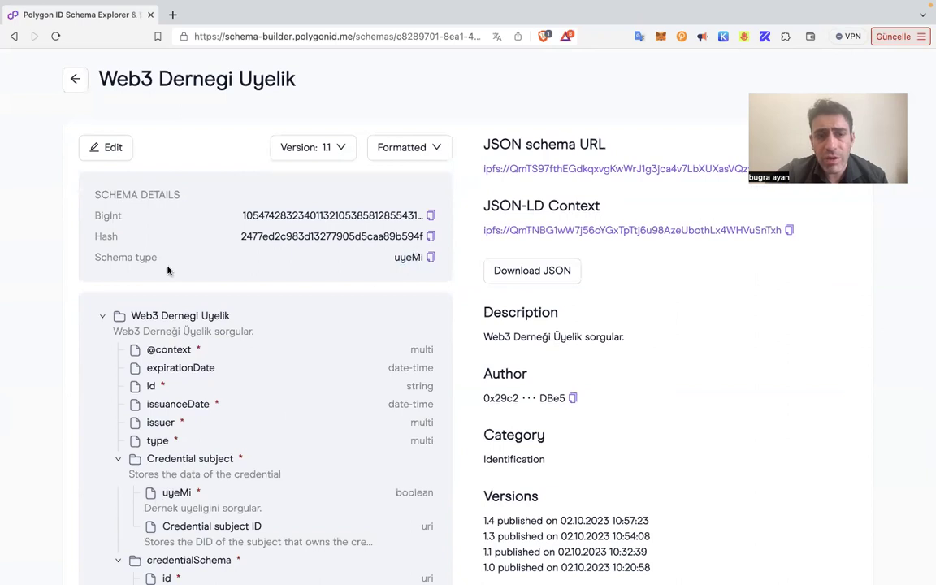
{"action": "double_click", "coordinate": [409, 257]}
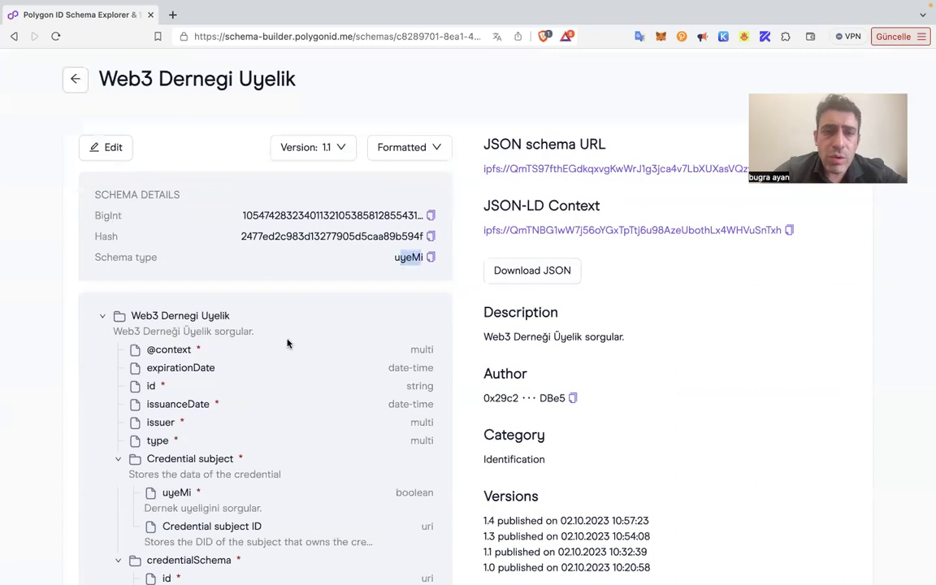
- Return to the schema list and open the NFT Dersi schema
{"action": "key", "text": "alt+Left"}
{"action": "scroll", "coordinate": [291, 349], "scroll_direction": "down", "scroll_amount": 3}
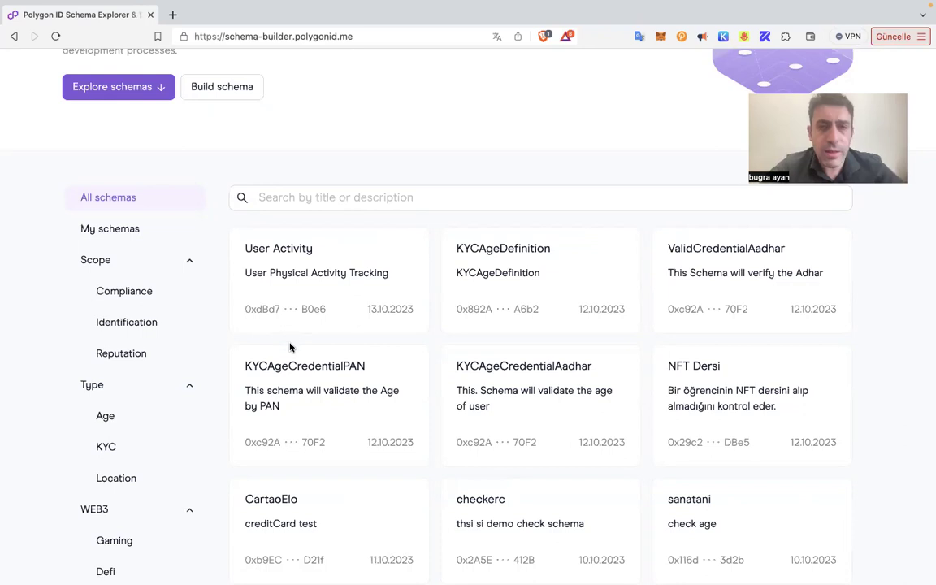
{"action": "left_click", "coordinate": [156, 325]}
{"action": "scroll", "coordinate": [513, 276], "scroll_direction": "down", "scroll_amount": 2}
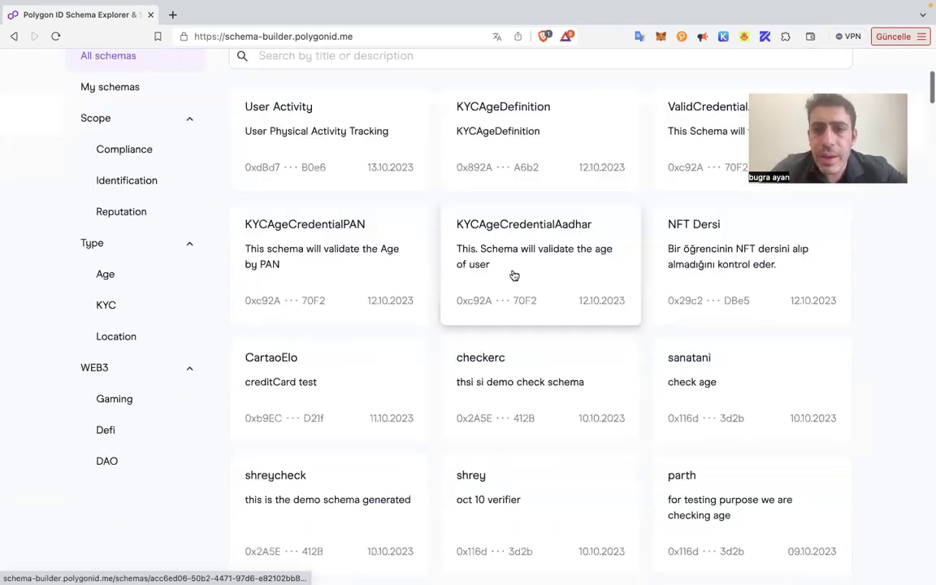
{"action": "left_click", "coordinate": [439, 272]}
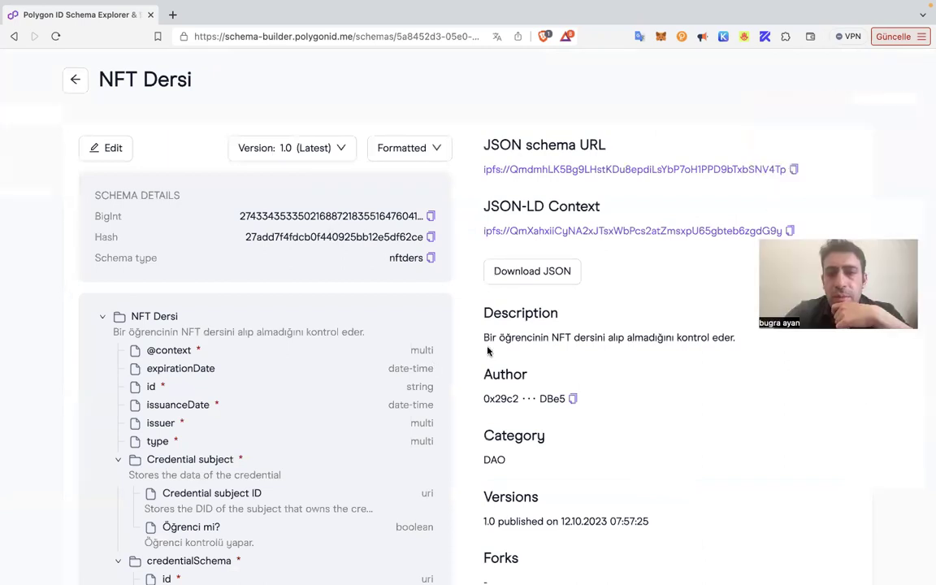
- Highlight the NFT Dersi schema's description and open the schema for editing in the Schema Builder
{"action": "left_click_drag", "start_coordinate": [655, 337], "coordinate": [483, 338]}
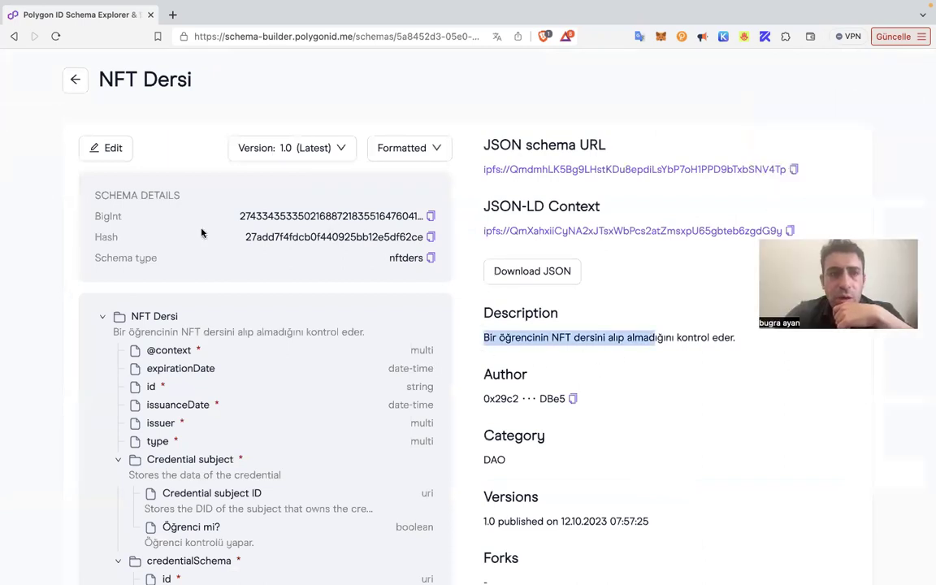
{"action": "left_click", "coordinate": [113, 148]}
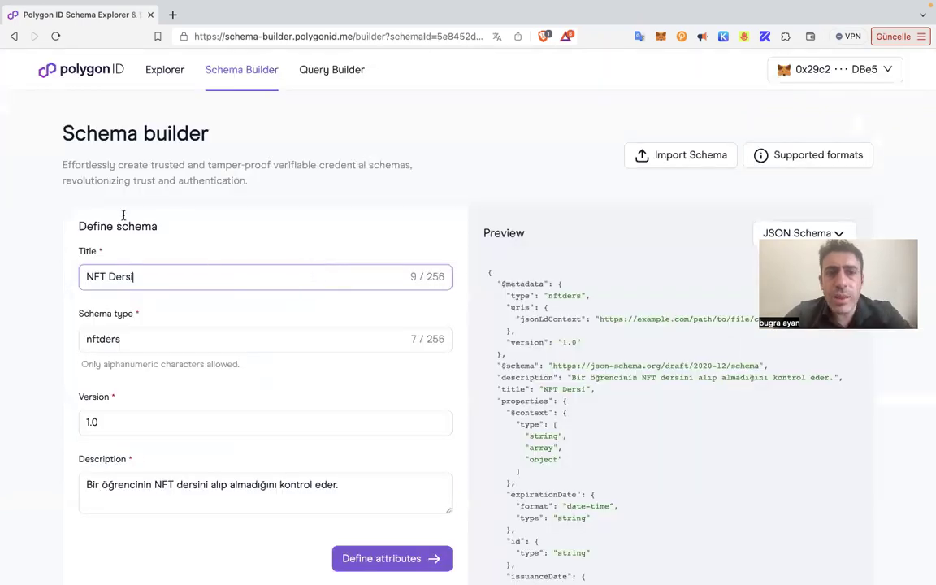
{"action": "scroll", "coordinate": [122, 228], "scroll_direction": "down", "scroll_amount": 1}
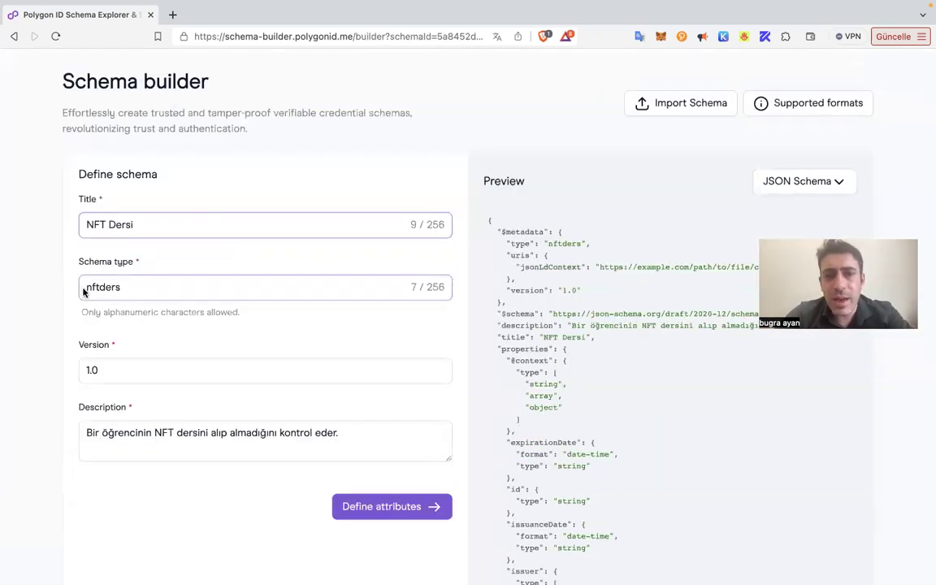
- Proceed to the NFT Dersi schema's attribute definitions, expand credentialSubject and select its ogrenciMi attribute
{"action": "scroll", "coordinate": [374, 443], "scroll_direction": "down", "scroll_amount": 1}
{"action": "left_click", "coordinate": [358, 432]}
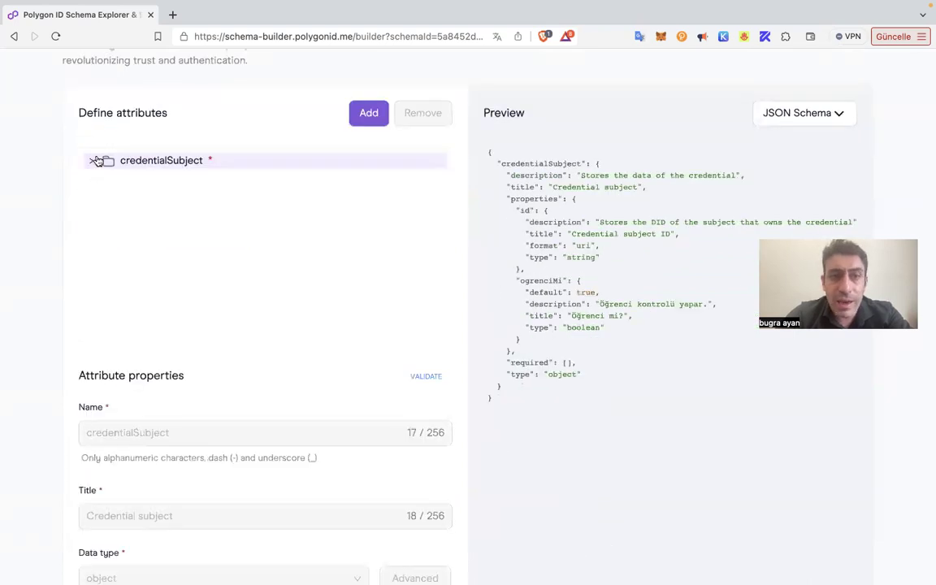
{"action": "left_click", "coordinate": [91, 160]}
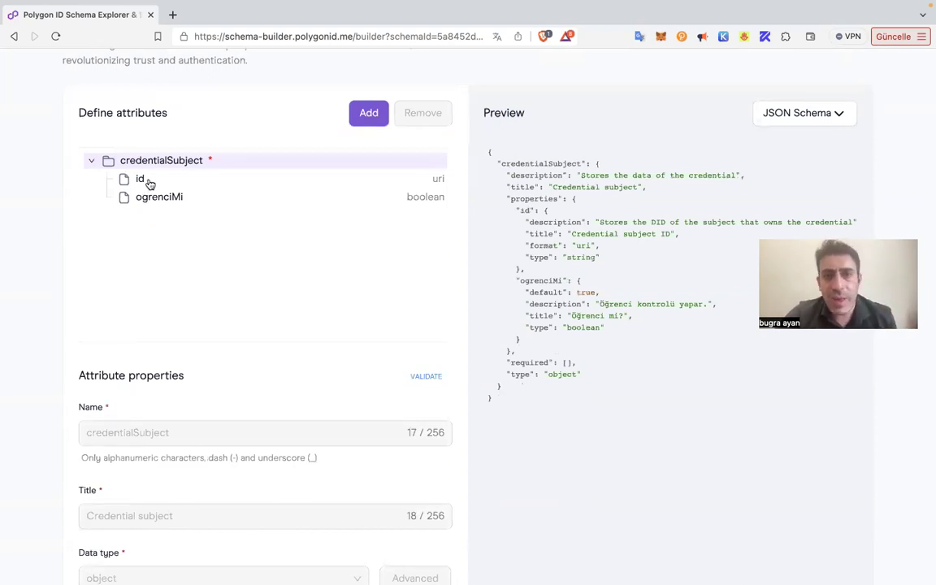
{"action": "left_click", "coordinate": [144, 180]}
{"action": "left_click", "coordinate": [147, 196]}
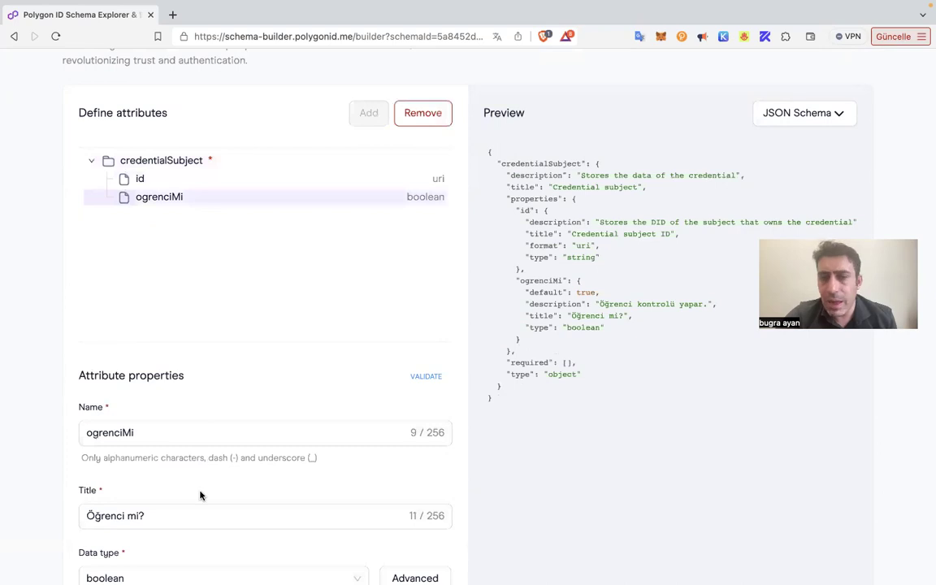
- Review the ogrenciMi attribute's properties and open the advanced options of its boolean data type
{"action": "scroll", "coordinate": [200, 495], "scroll_direction": "down", "scroll_amount": 3}
{"action": "scroll", "coordinate": [159, 507], "scroll_direction": "down", "scroll_amount": 1}
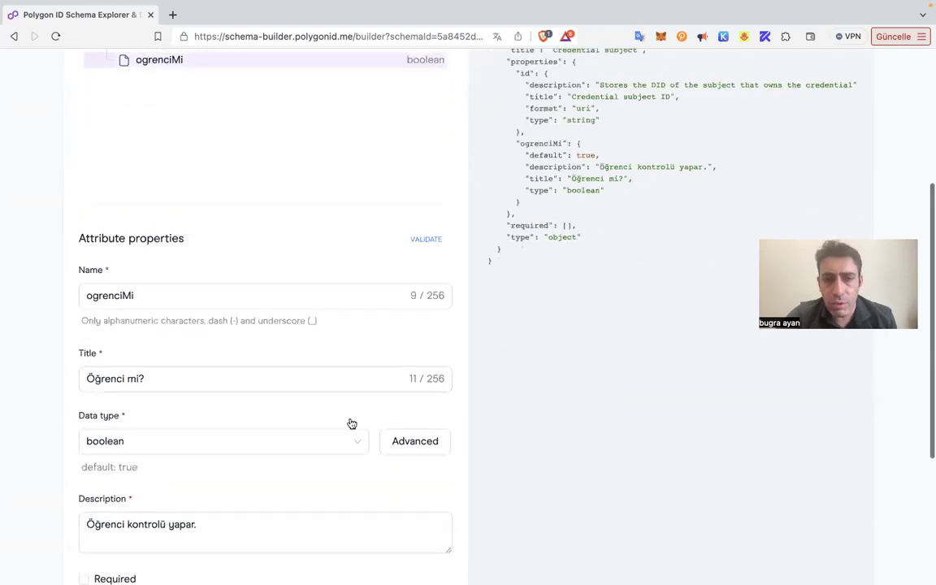
{"action": "scroll", "coordinate": [361, 416], "scroll_direction": "down", "scroll_amount": 1}
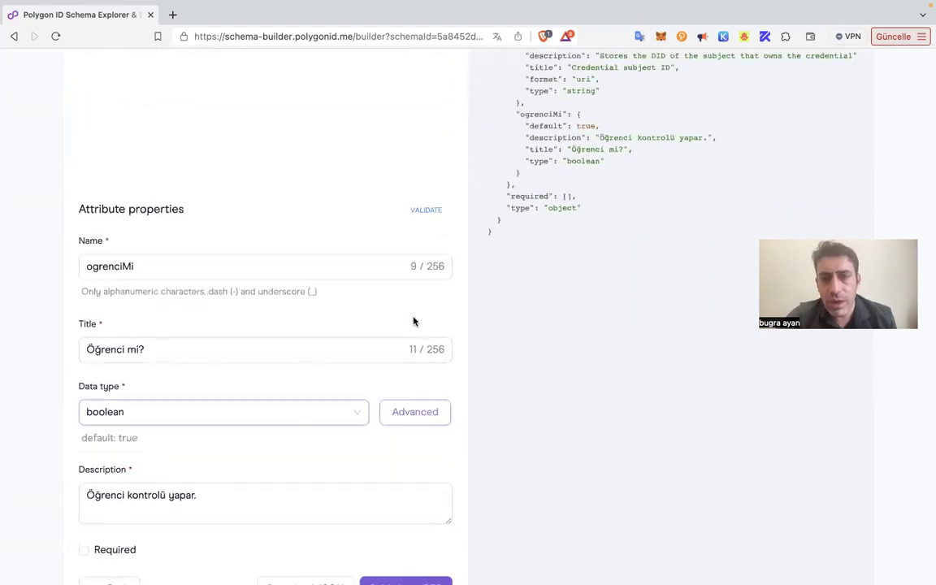
{"action": "left_click", "coordinate": [415, 412]}
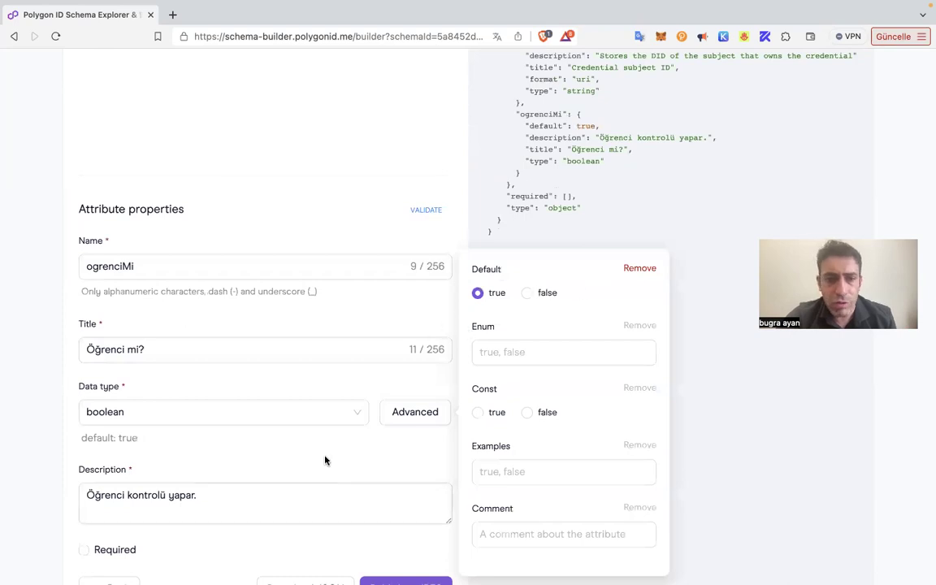
- Try to publish the NFT Dersi schema on IPFS under the DAO category
{"action": "scroll", "coordinate": [212, 470], "scroll_direction": "down", "scroll_amount": 2}
{"action": "scroll", "coordinate": [212, 470], "scroll_direction": "down", "scroll_amount": 2}
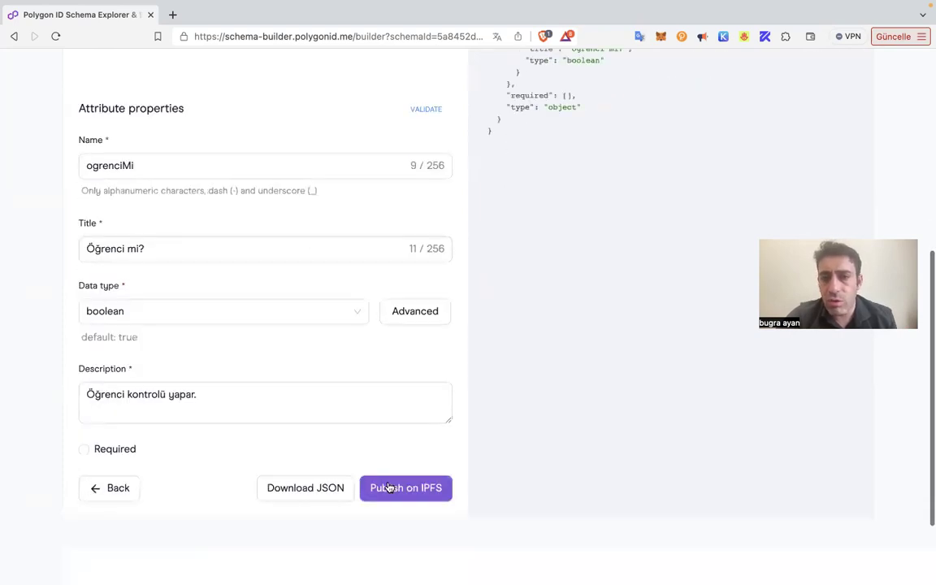
{"action": "left_click", "coordinate": [390, 491]}
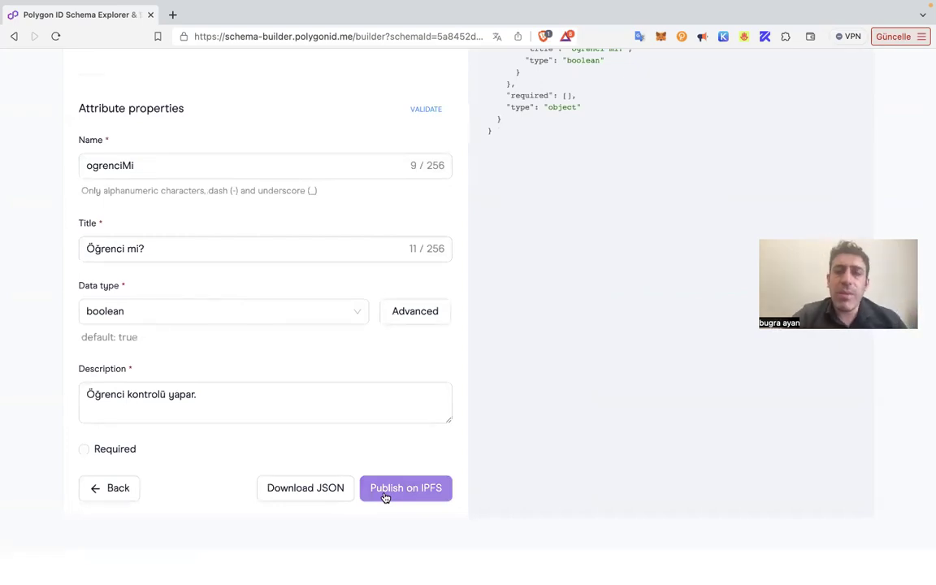
{"action": "left_click", "coordinate": [389, 486]}
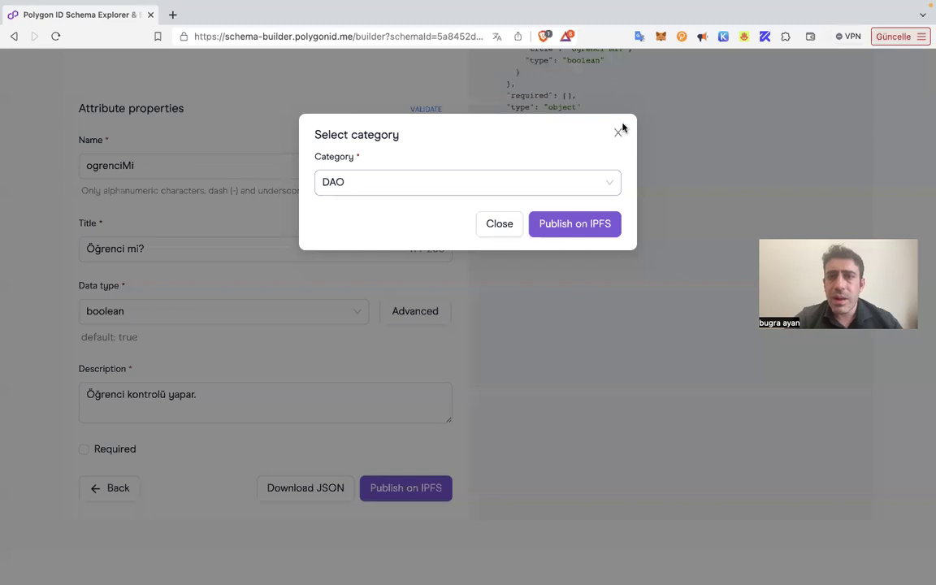
{"action": "left_click_drag", "start_coordinate": [623, 127], "coordinate": [571, 234]}
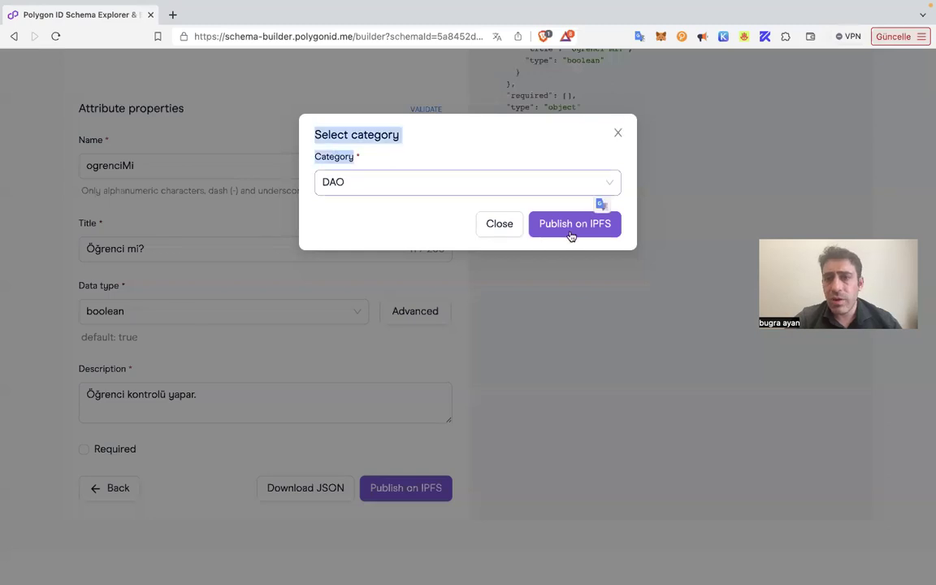
{"action": "left_click", "coordinate": [573, 231]}
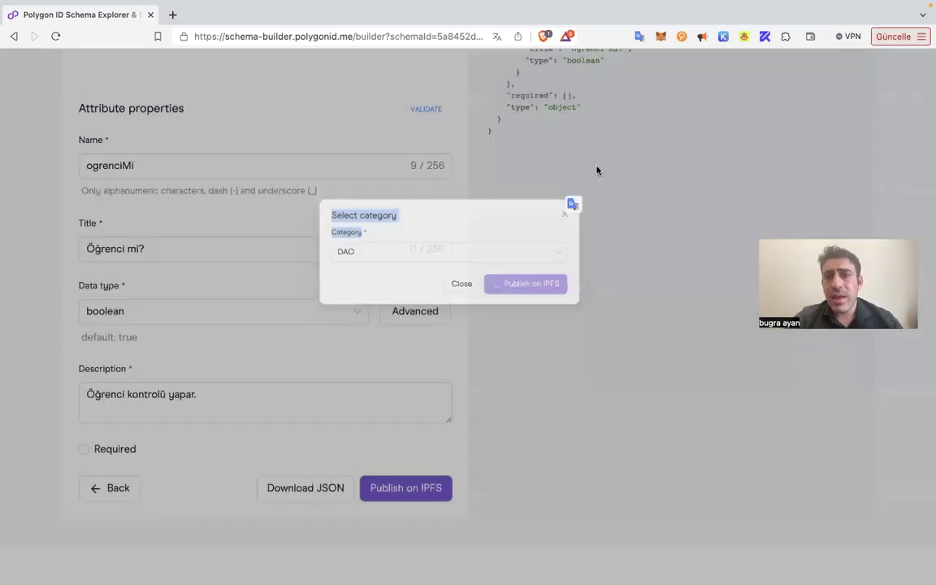
{"action": "scroll", "coordinate": [513, 87], "scroll_direction": "up", "scroll_amount": 10}
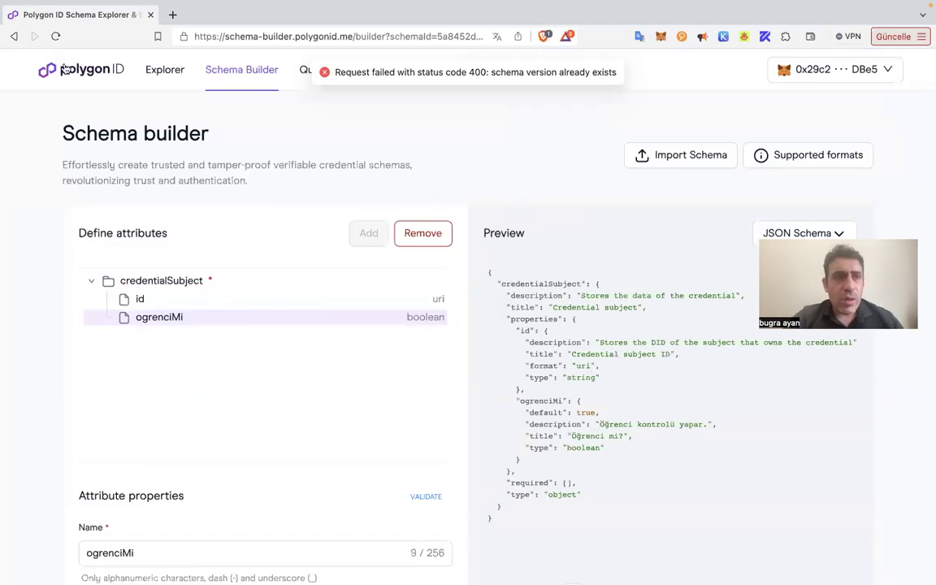
- Return to the NFT Dersi schema page and highlight its JSON schema URL and JSON-LD Context entries
{"action": "left_click", "coordinate": [14, 36]}
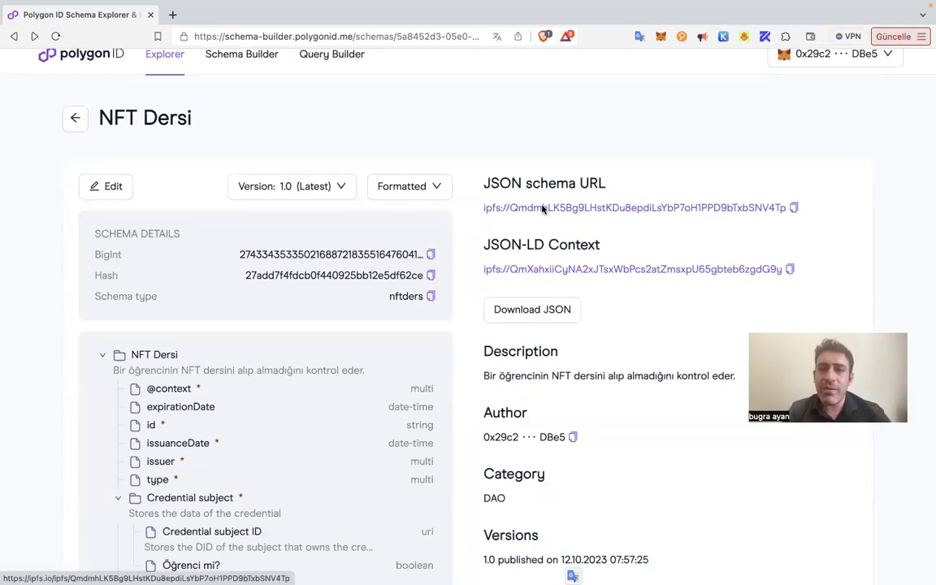
{"action": "double_click", "coordinate": [823, 207]}
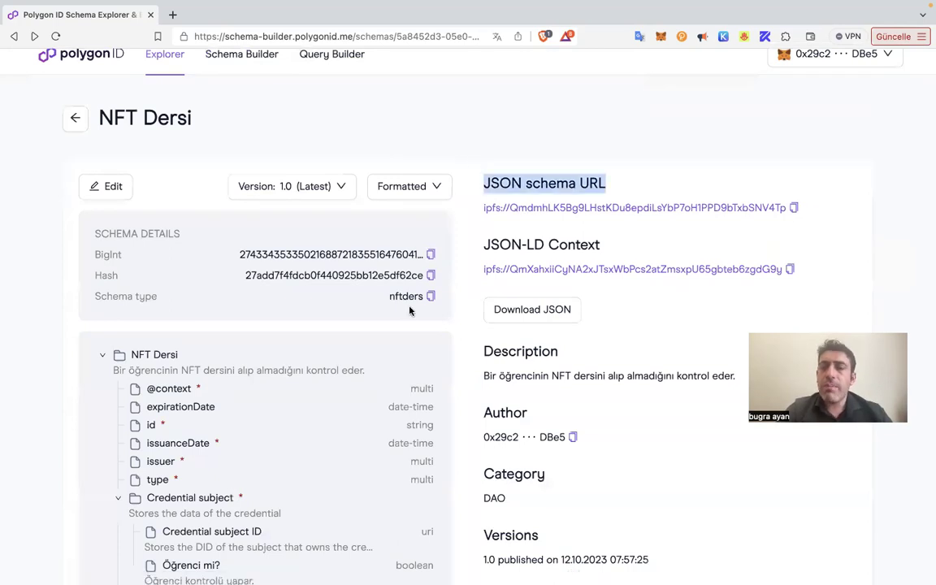
{"action": "triple_click", "coordinate": [811, 278]}
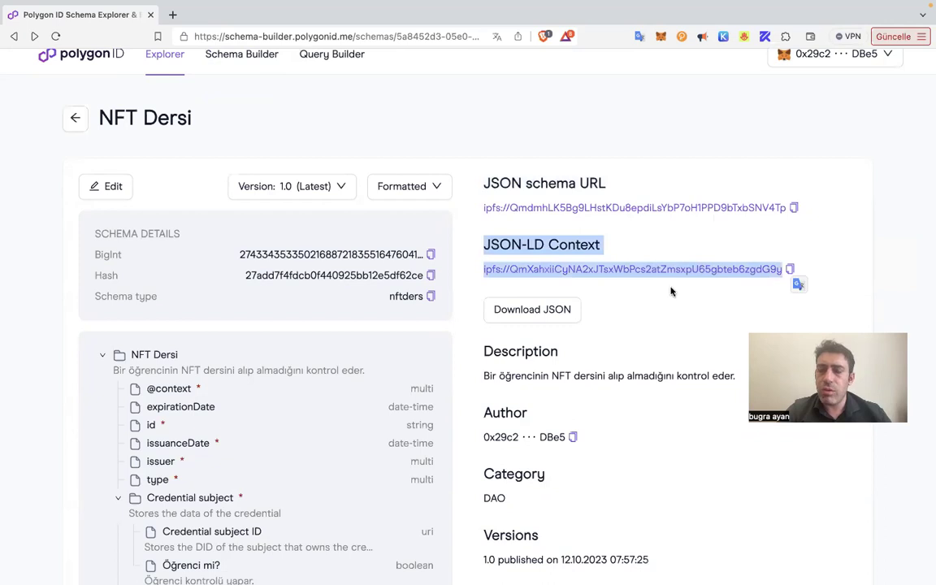
{"action": "left_click", "coordinate": [394, 174]}
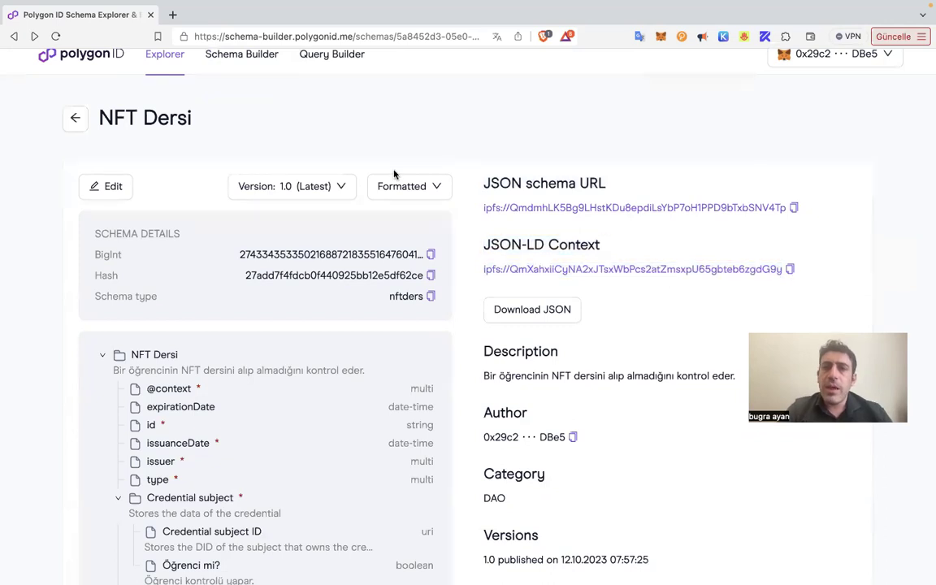
- Open the Polygon ID Issuer UI in a new browser tab and start a schema import
{"action": "left_click", "coordinate": [173, 14]}
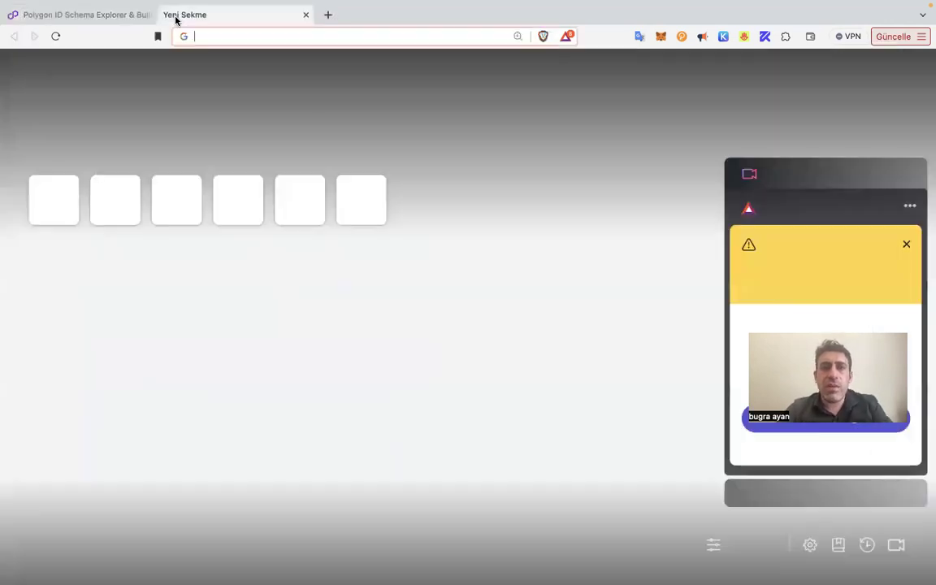
{"action": "left_click", "coordinate": [240, 191]}
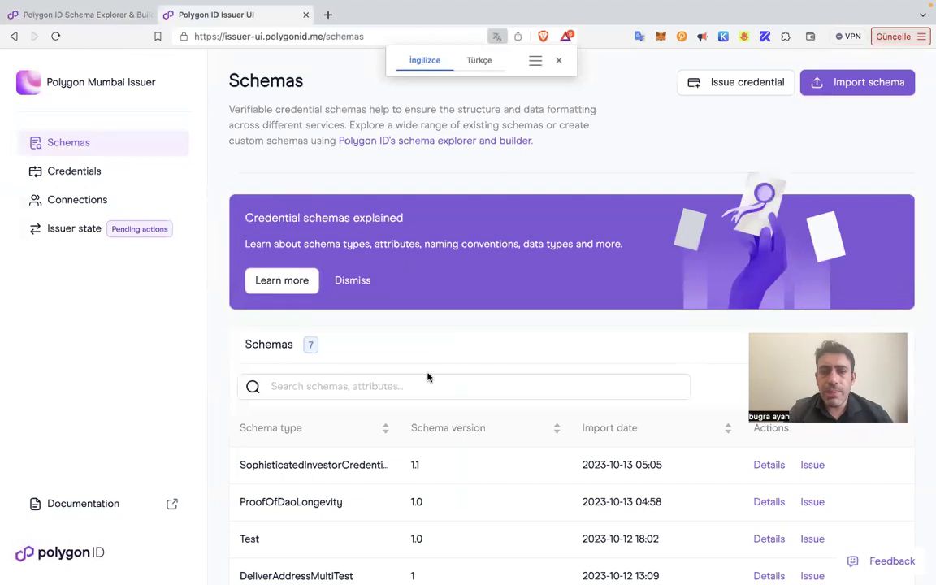
{"action": "left_click", "coordinate": [812, 82]}
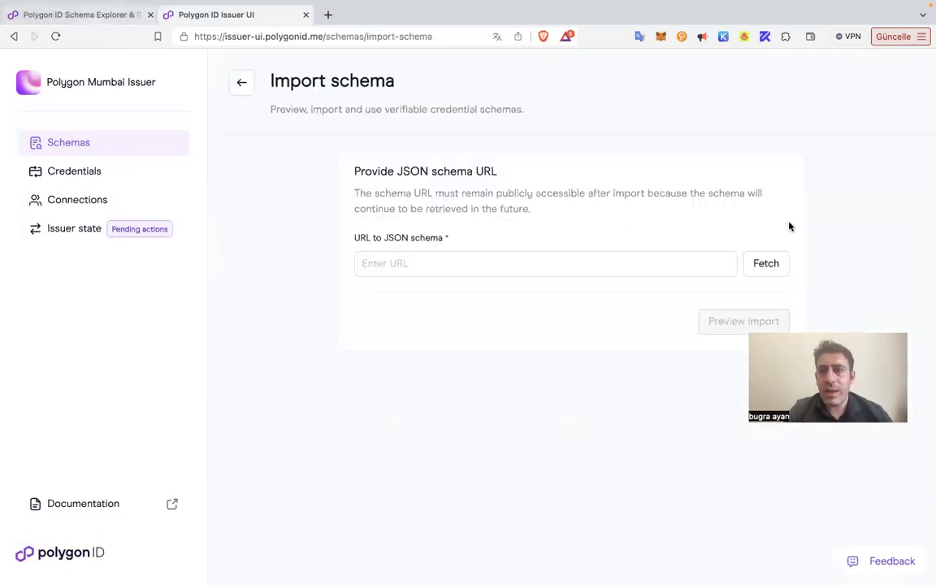
- Fetch the NFT Dersi schema from its copied URL ipfs://QmdmhLK5Bg9LHstKDu8epdiLsYbP7oH1PPD9bTxbSNV4Tp and preview the import with schema type nftders
{"action": "key", "text": "ctrl+shift+Tab"}
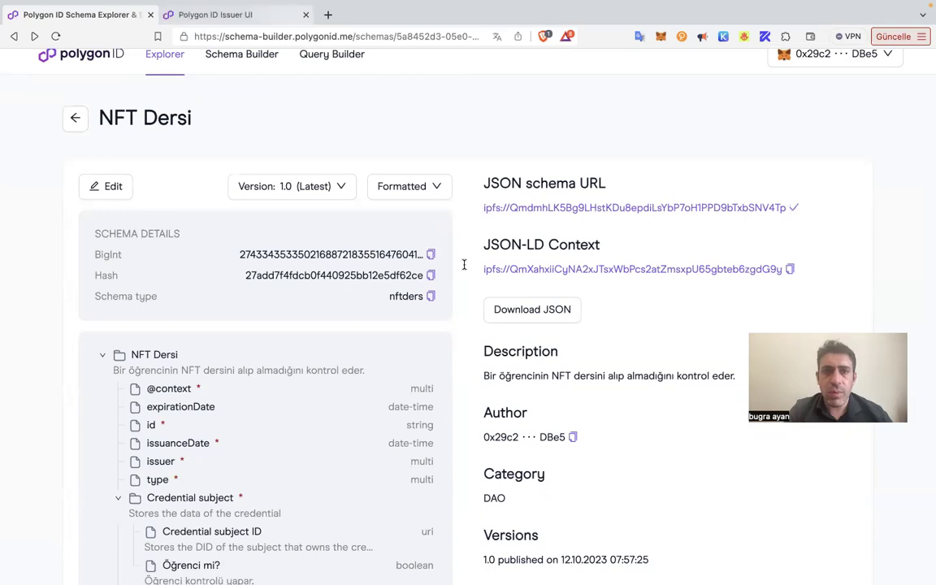
{"action": "key", "text": "ctrl+Tab"}
{"action": "type", "text": "ipfs://QmdmhLK5Bg9LHstKDu8epdiLsYbP7oH1PPD9bTxbSNV4Tp"}
{"action": "left_click", "coordinate": [765, 271]}
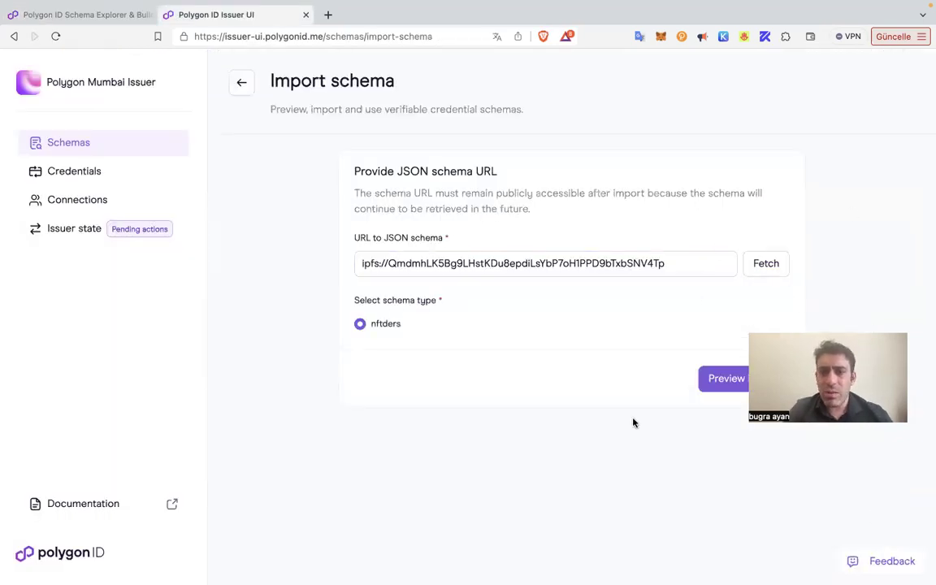
{"action": "left_click", "coordinate": [731, 381]}
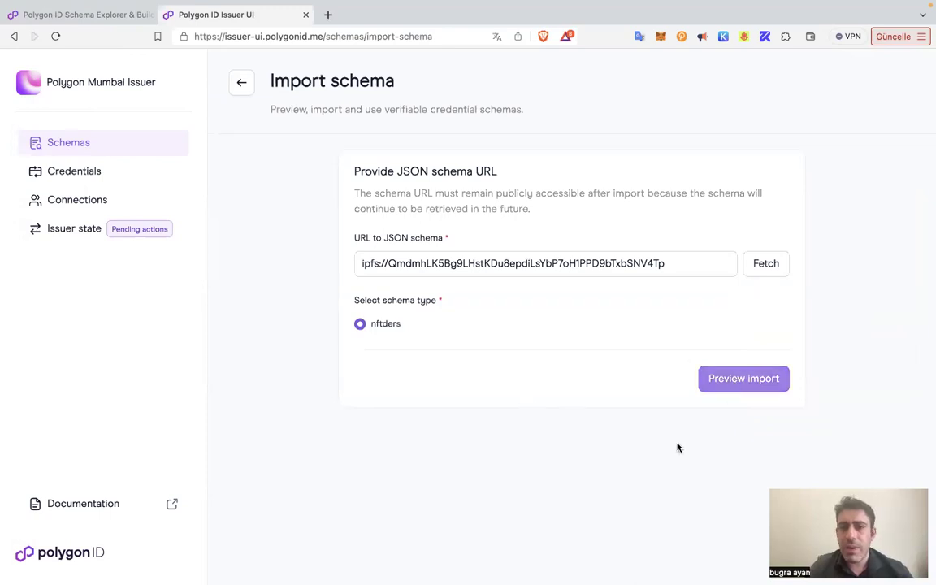
- Compare the import preview with the NFT Dersi schema's attributes and version information in the schema explorer
{"action": "scroll", "coordinate": [564, 321], "scroll_direction": "down", "scroll_amount": 4}
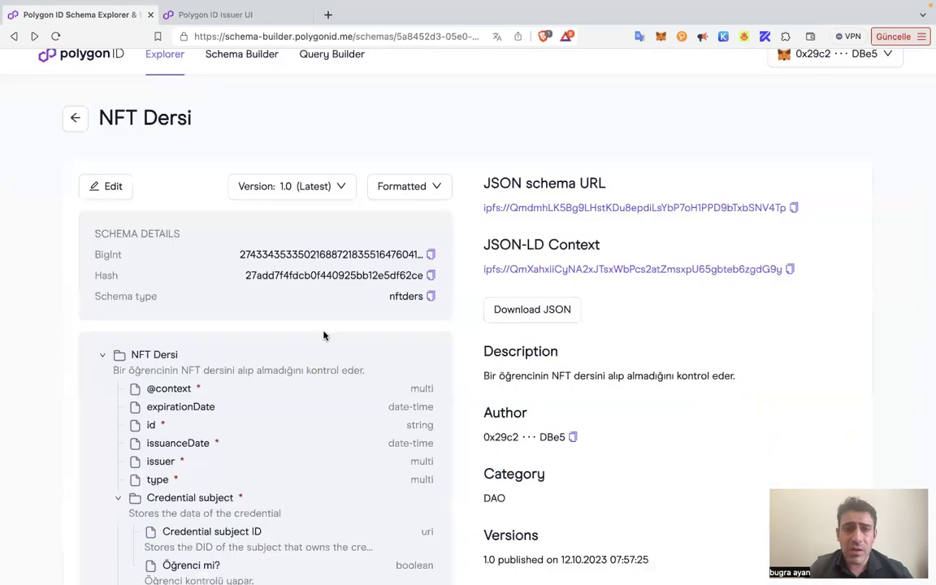
{"action": "scroll", "coordinate": [325, 341], "scroll_direction": "down", "scroll_amount": 1}
{"action": "scroll", "coordinate": [398, 260], "scroll_direction": "up", "scroll_amount": 2}
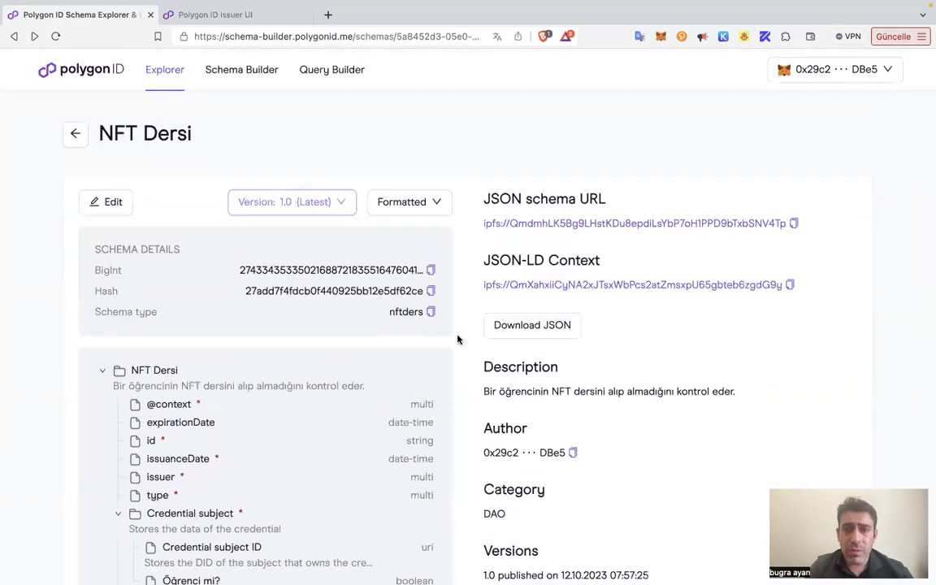
{"action": "scroll", "coordinate": [479, 366], "scroll_direction": "down", "scroll_amount": 5}
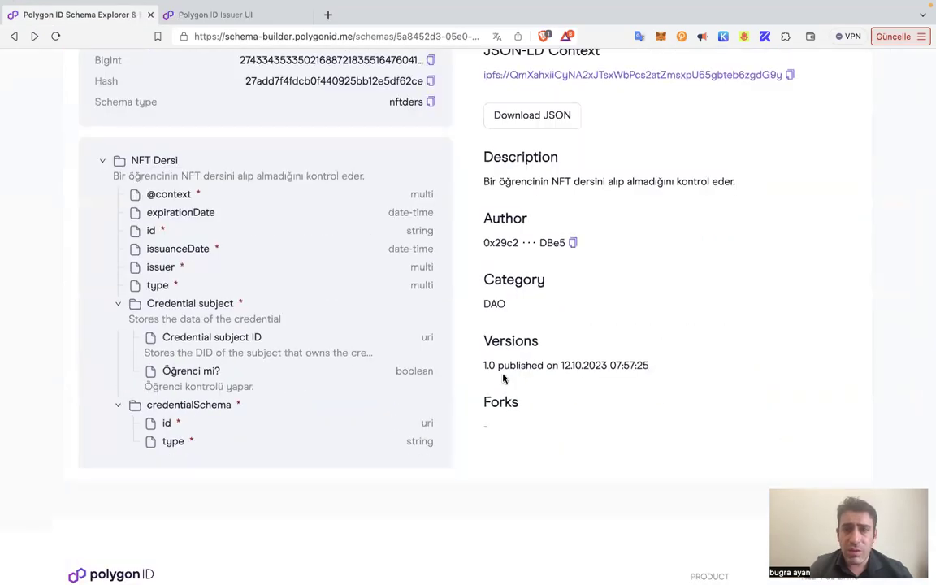
- Download the NFT Dersi schema's JSON file from the schema explorer
{"action": "scroll", "coordinate": [507, 370], "scroll_direction": "up", "scroll_amount": 5}
{"action": "left_click", "coordinate": [536, 325]}
{"action": "key", "text": "Return"}
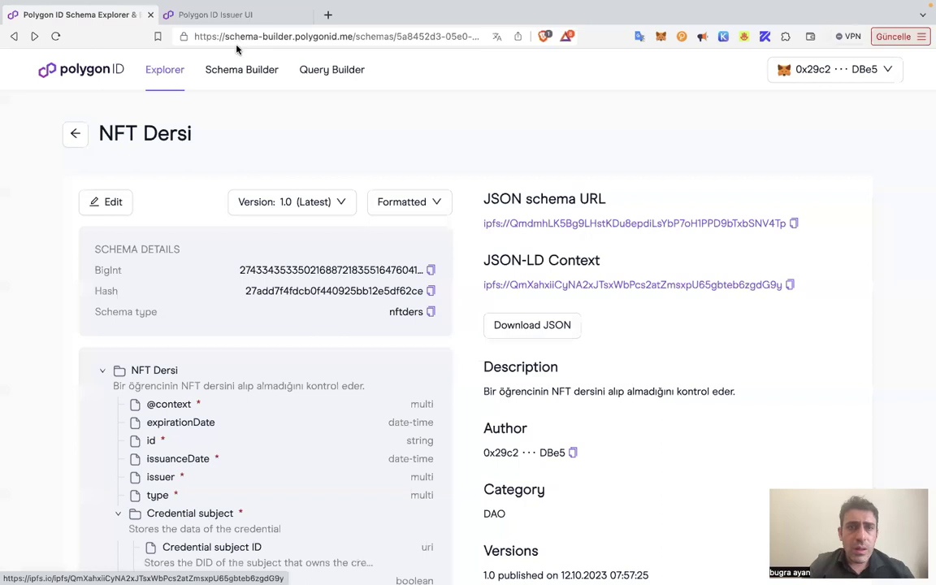
- Return to the Issuer UI, check the preview's schema details and try to import the NFT Dersi schema
{"action": "mouse_move", "coordinate": [509, 74]}
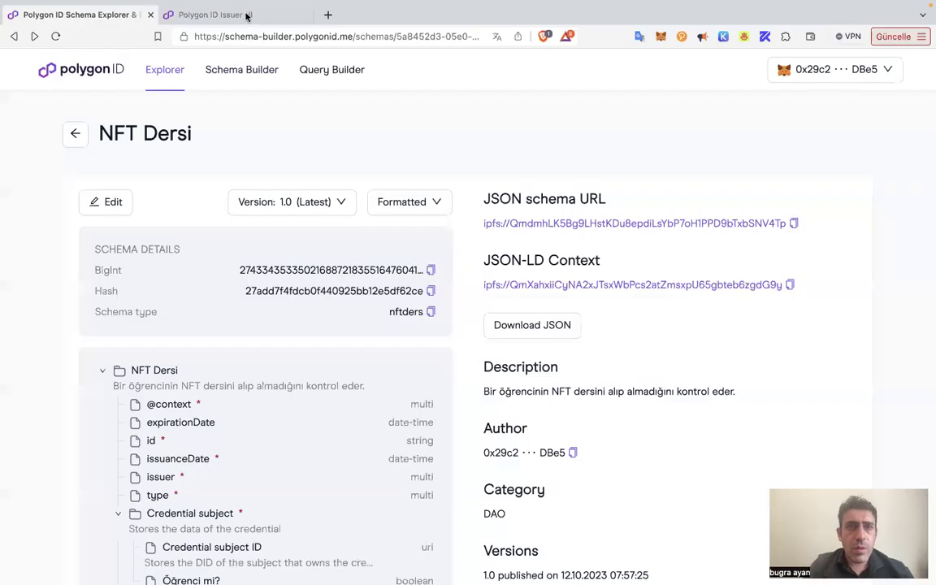
{"action": "left_click", "coordinate": [243, 15]}
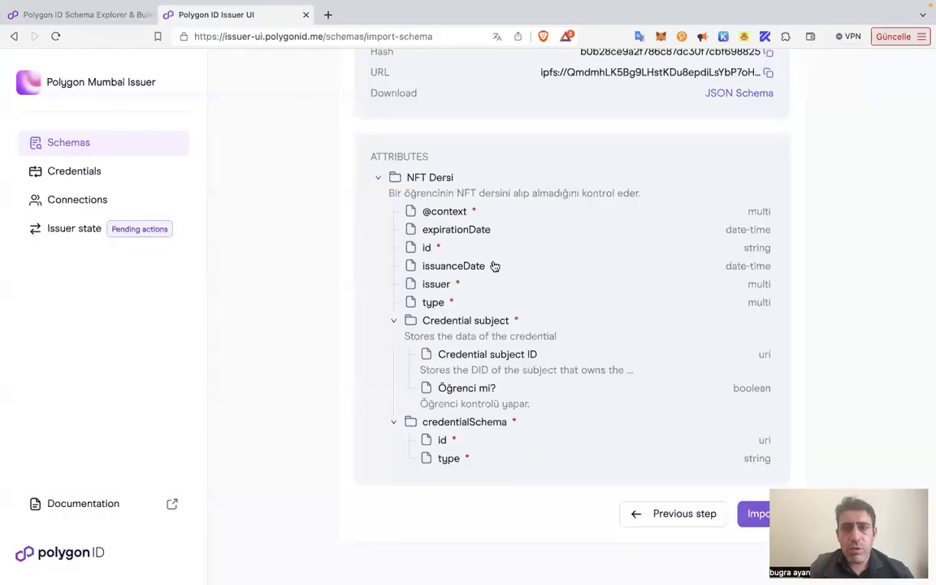
{"action": "left_click", "coordinate": [754, 514]}
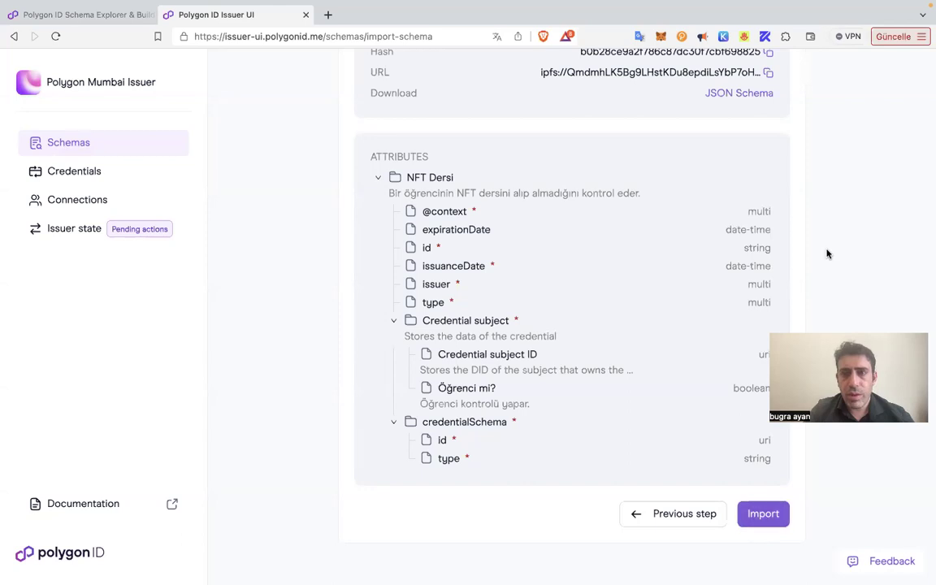
{"action": "scroll", "coordinate": [600, 282], "scroll_direction": "up", "scroll_amount": 5}
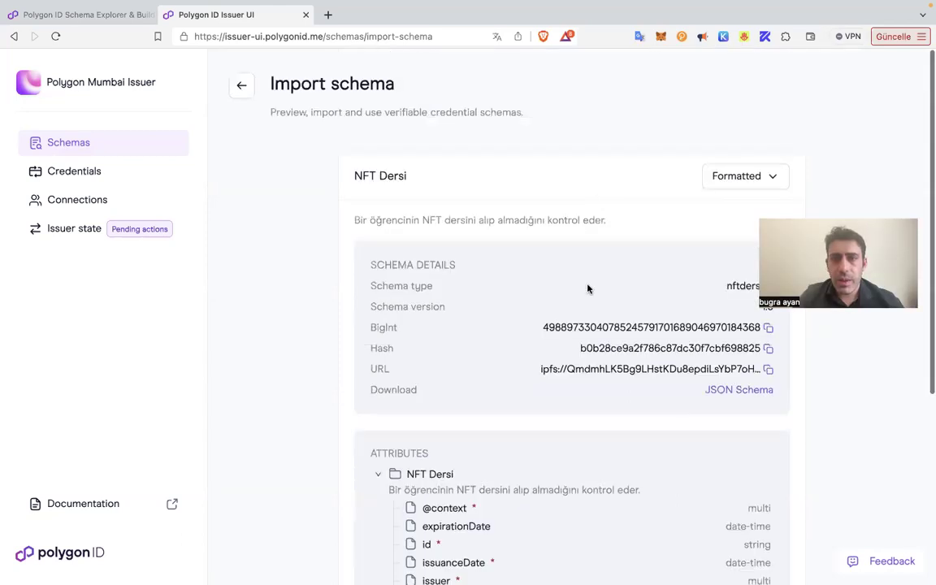
{"action": "scroll", "coordinate": [588, 288], "scroll_direction": "down", "scroll_amount": 5}
{"action": "scroll", "coordinate": [743, 519], "scroll_direction": "up", "scroll_amount": 1}
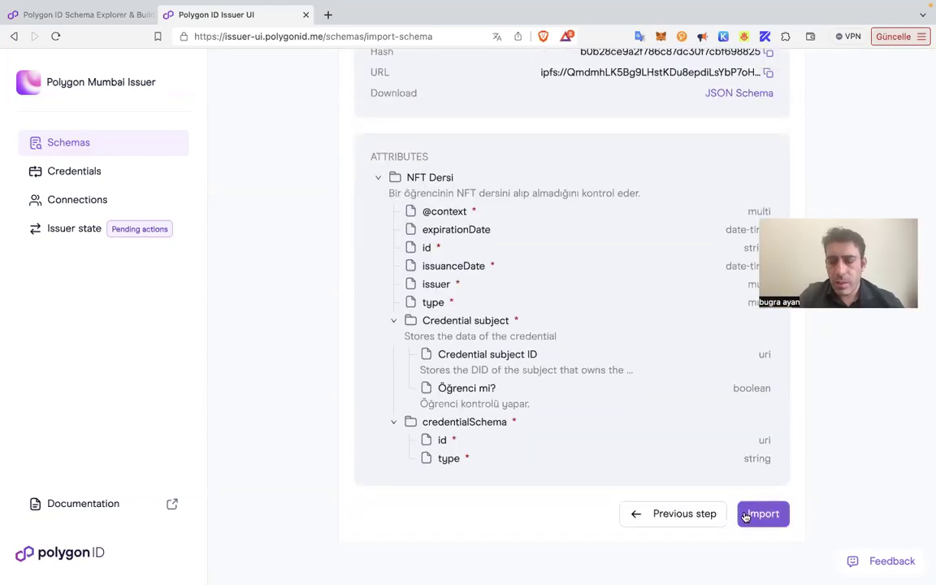
{"action": "left_click", "coordinate": [760, 514]}
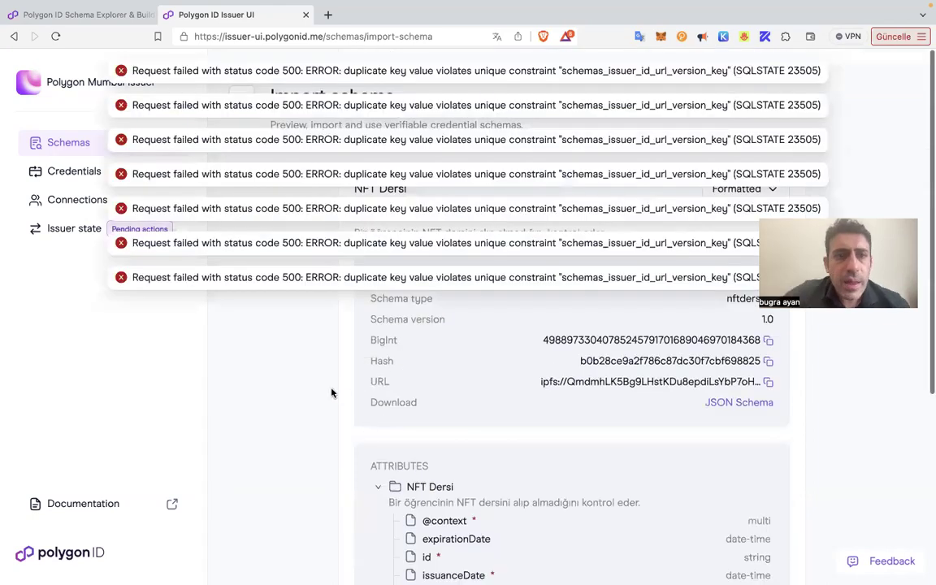
- Recheck the schema details in the import preview and on the NFT Dersi page in the schema explorer
{"action": "scroll", "coordinate": [331, 386], "scroll_direction": "down", "scroll_amount": 1}
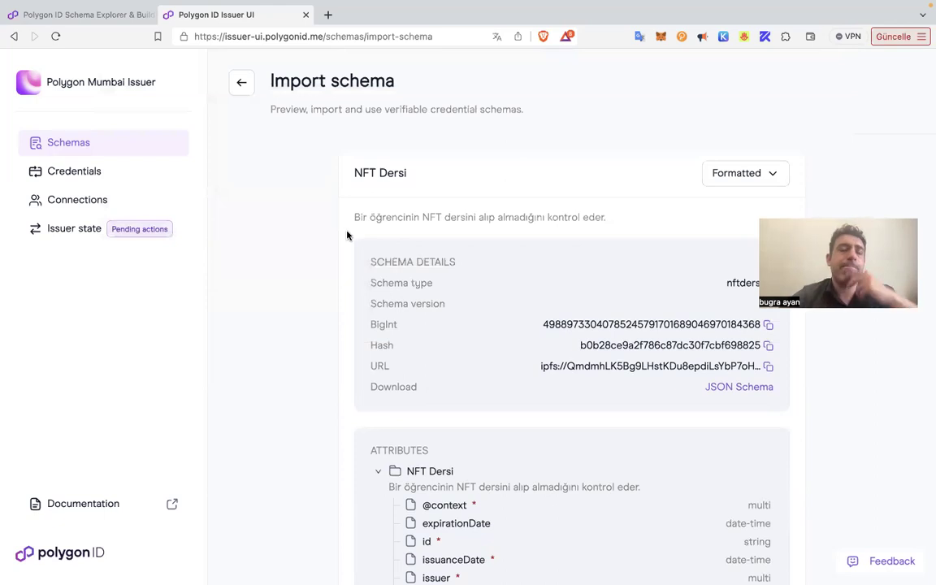
{"action": "scroll", "coordinate": [341, 224], "scroll_direction": "down", "scroll_amount": 1}
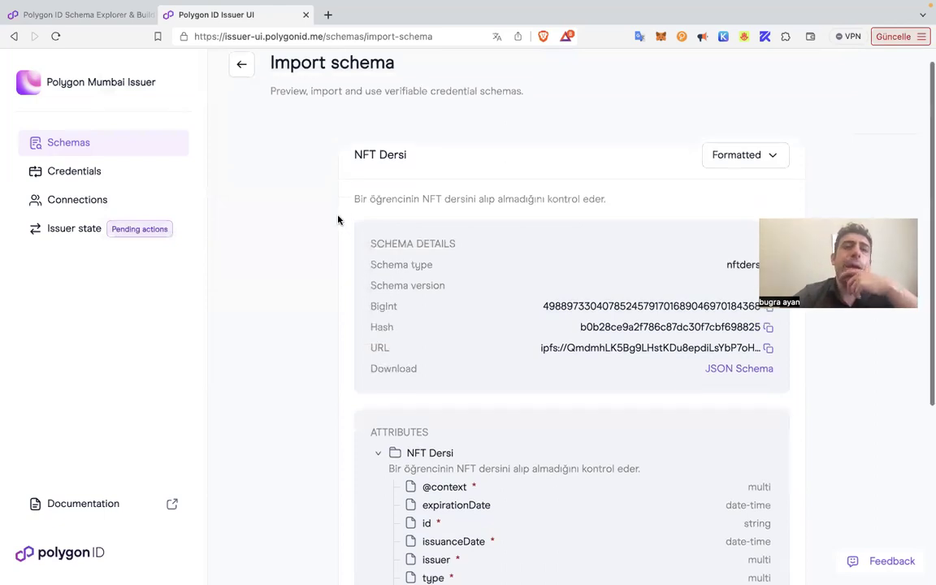
{"action": "left_click", "coordinate": [103, 16]}
{"action": "scroll", "coordinate": [309, 450], "scroll_direction": "down", "scroll_amount": 2}
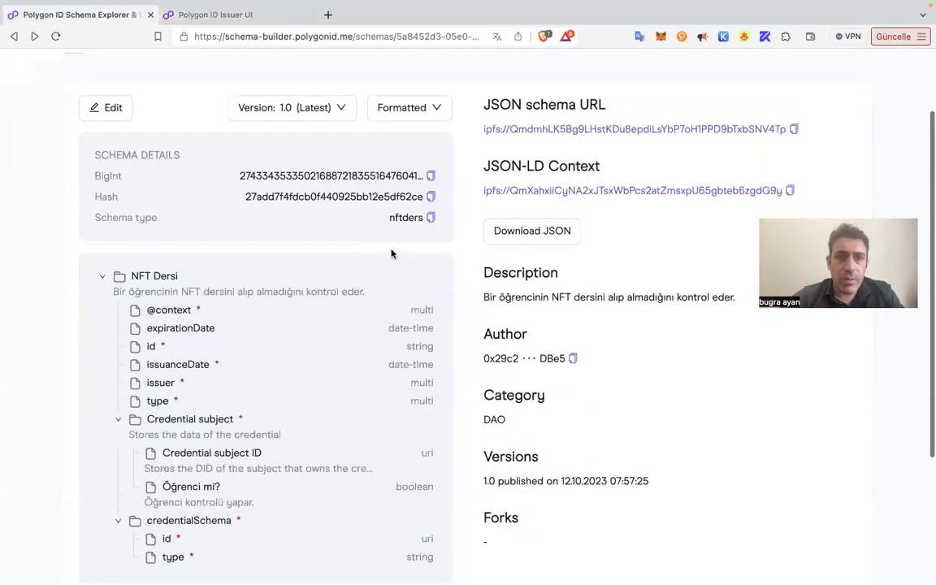
- Open the published NFT Dersi schema for editing and set its version to 1.1
{"action": "scroll", "coordinate": [292, 219], "scroll_direction": "up", "scroll_amount": 2}
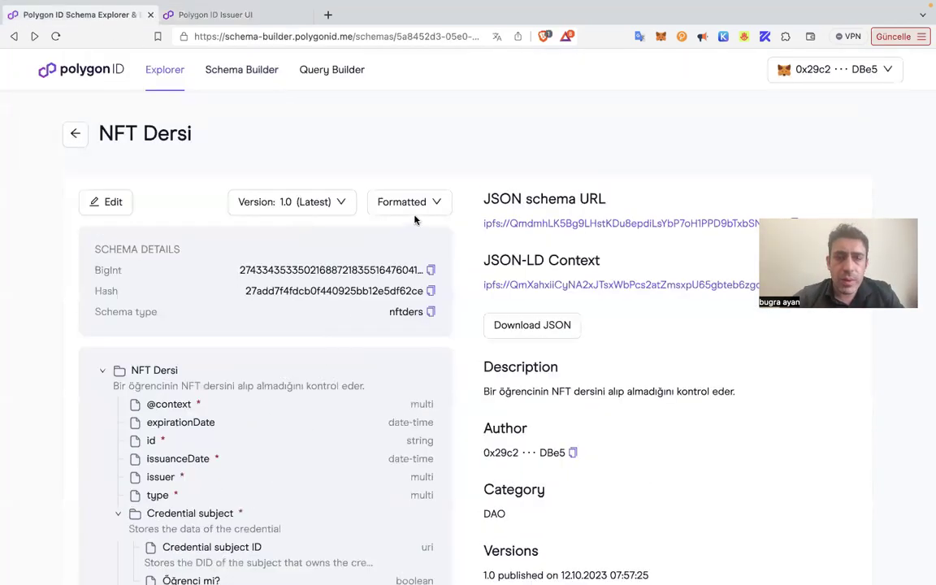
{"action": "left_click", "coordinate": [96, 201]}
{"action": "scroll", "coordinate": [175, 409], "scroll_direction": "down", "scroll_amount": 1}
{"action": "left_click", "coordinate": [203, 423]}
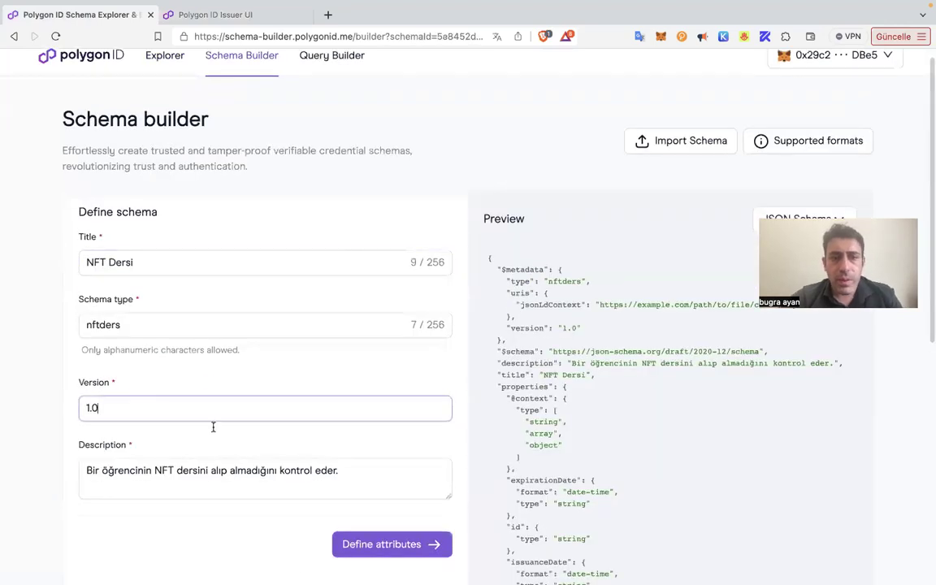
{"action": "key", "text": "BackSpace"}
{"action": "type", "text": "1"}
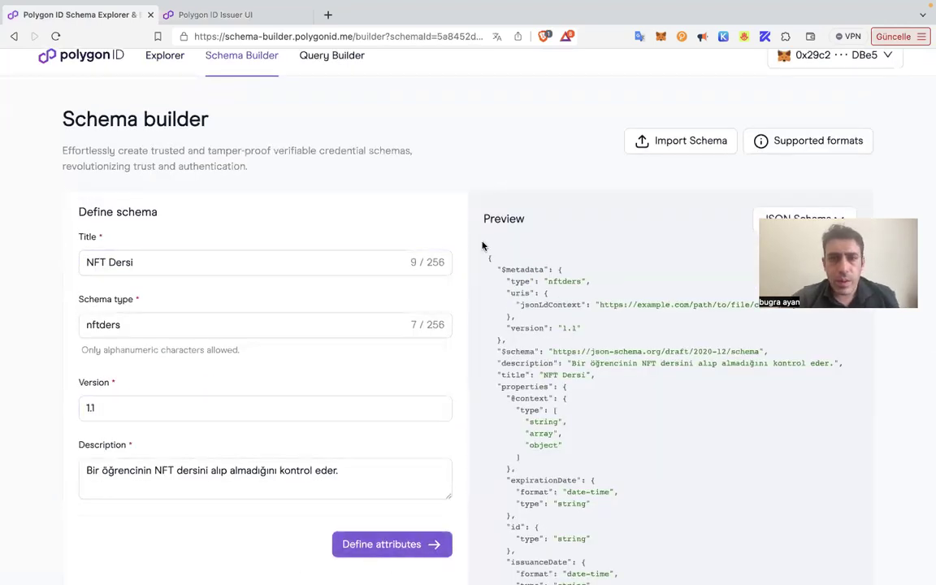
- Proceed to the attributes and publish the NFT Dersi schema on IPFS in the DAO category
{"action": "scroll", "coordinate": [424, 315], "scroll_direction": "down", "scroll_amount": 5}
{"action": "scroll", "coordinate": [384, 383], "scroll_direction": "up", "scroll_amount": 4}
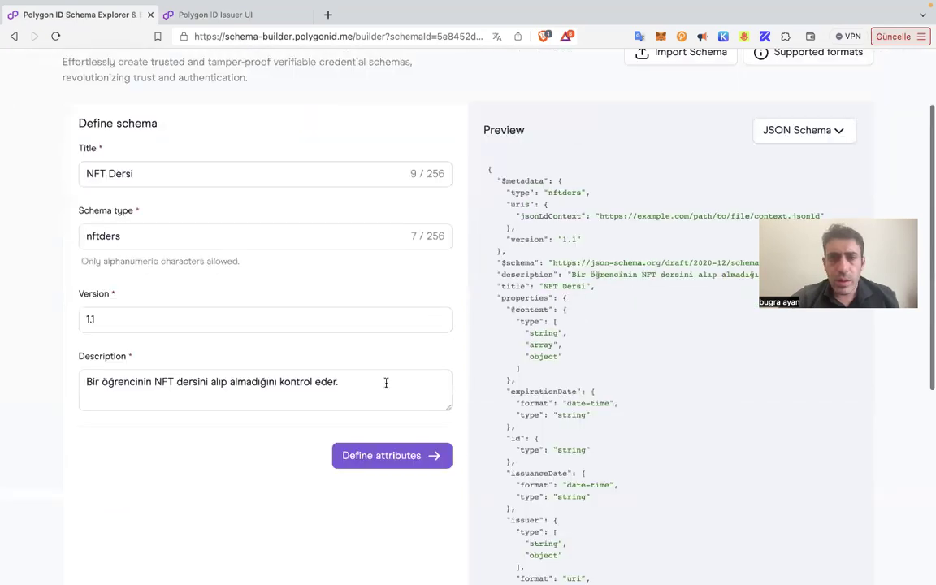
{"action": "left_click", "coordinate": [434, 456]}
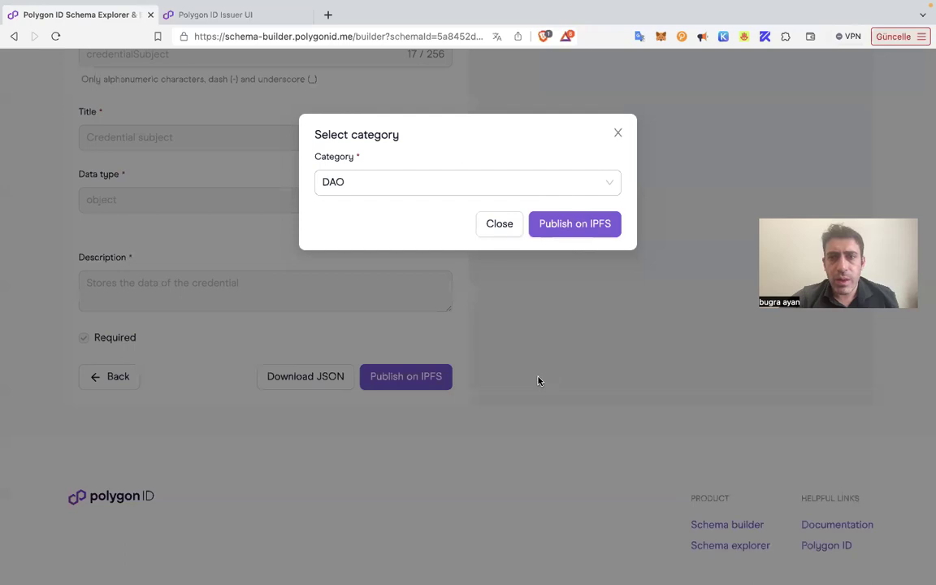
{"action": "left_click", "coordinate": [525, 216]}
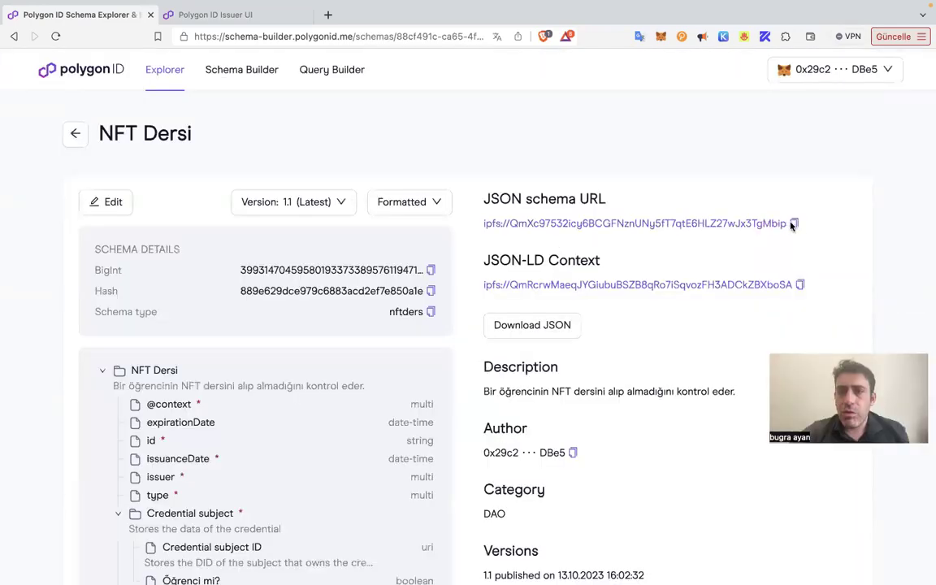
- Switch to the Issuer UI and leave the outdated NFT Dersi import preview for the schemas list
{"action": "left_click", "coordinate": [223, 13]}
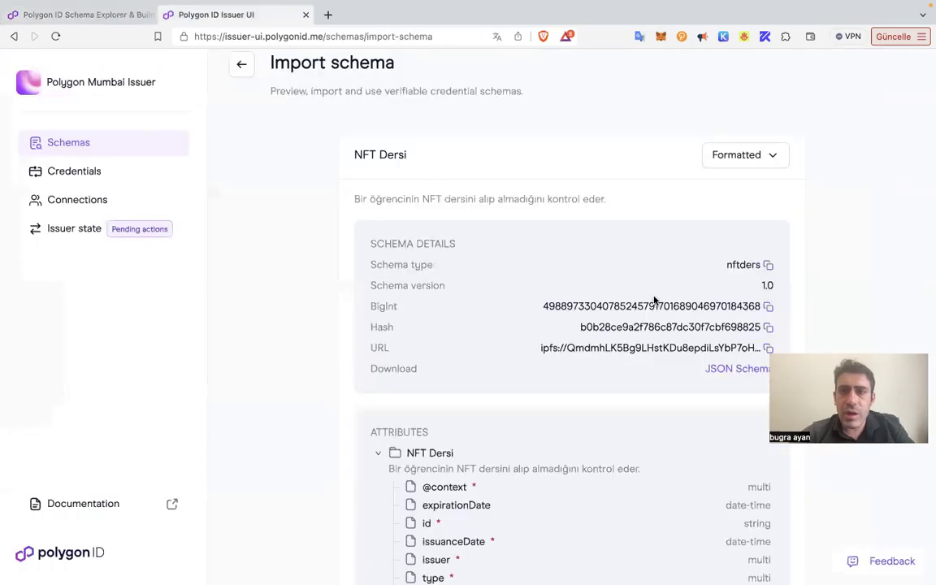
{"action": "scroll", "coordinate": [210, 207], "scroll_direction": "up", "scroll_amount": 1}
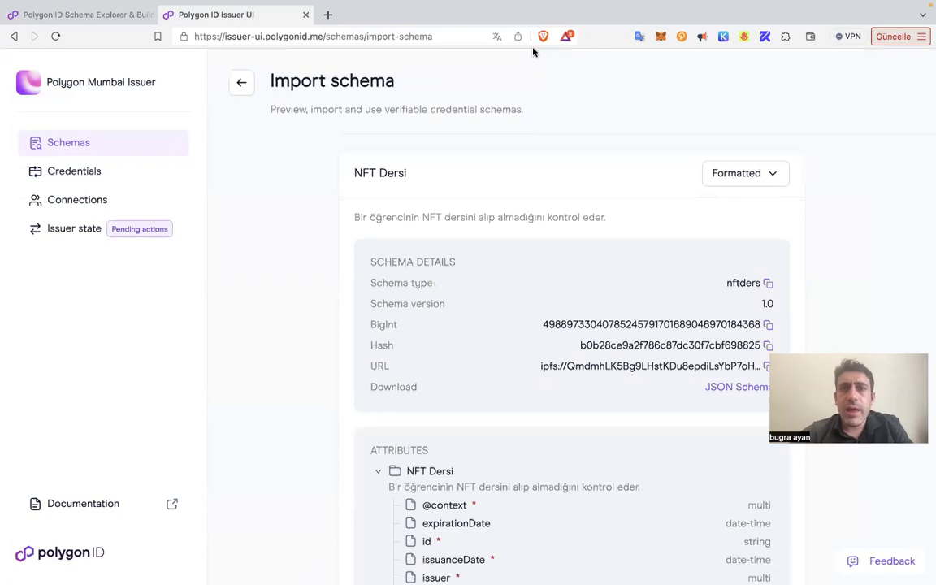
{"action": "key", "text": "BackSpace"}
{"action": "key", "text": "Return"}
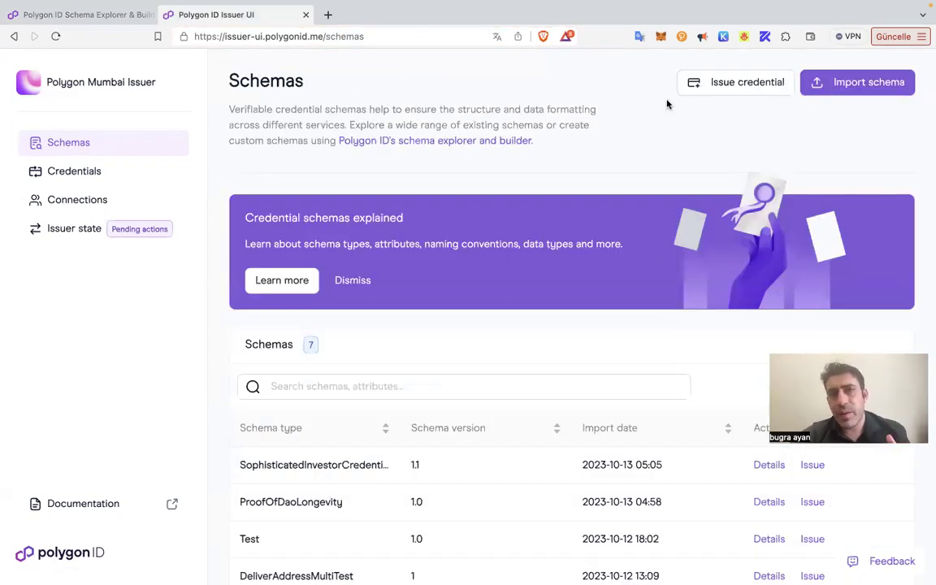
{"action": "left_click", "coordinate": [745, 94]}
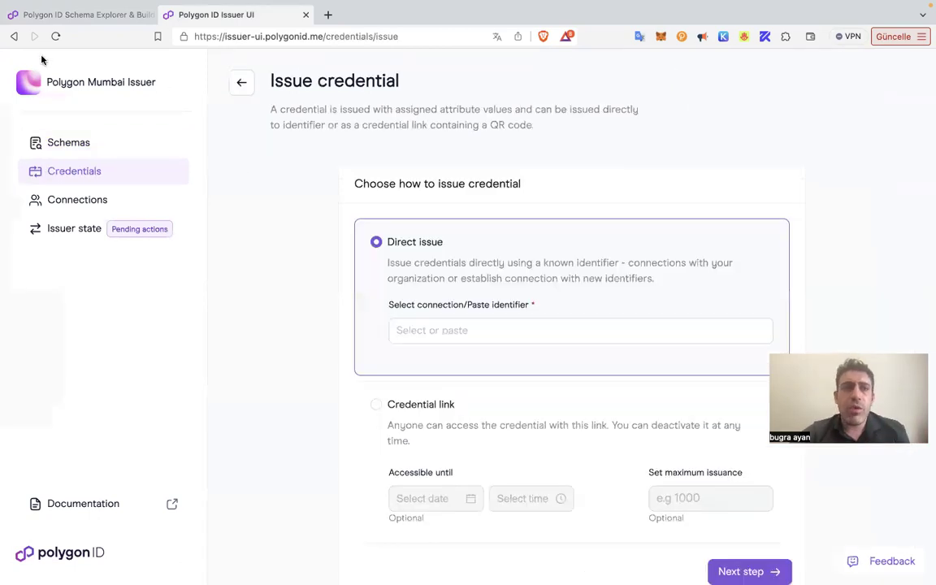
{"action": "left_click", "coordinate": [11, 39]}
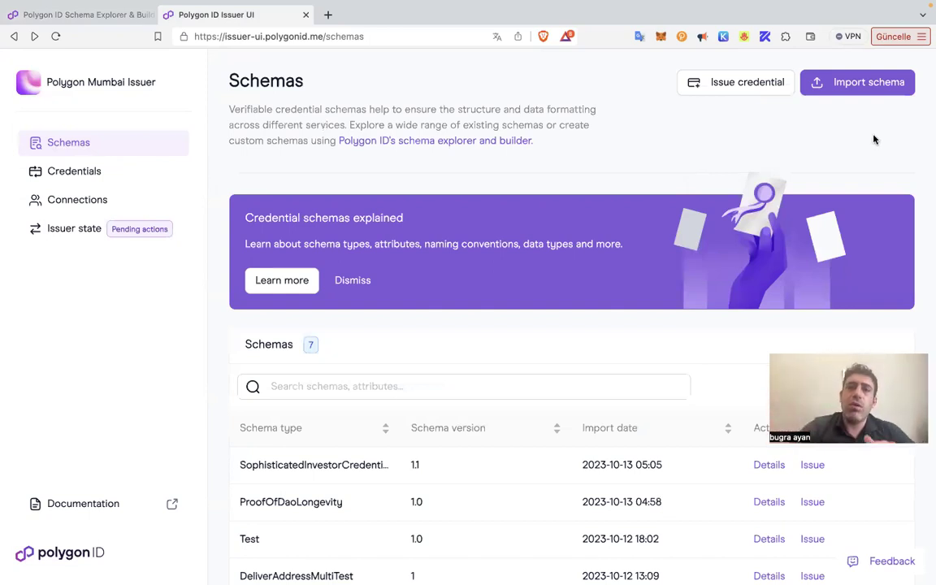
- Start a schema import, fetch ipfs://QmXc97532icy6BCGFNznUNy5fT7qtE6HLZ27wJx3TgMbip and preview the nftders schema type
{"action": "left_click", "coordinate": [845, 83]}
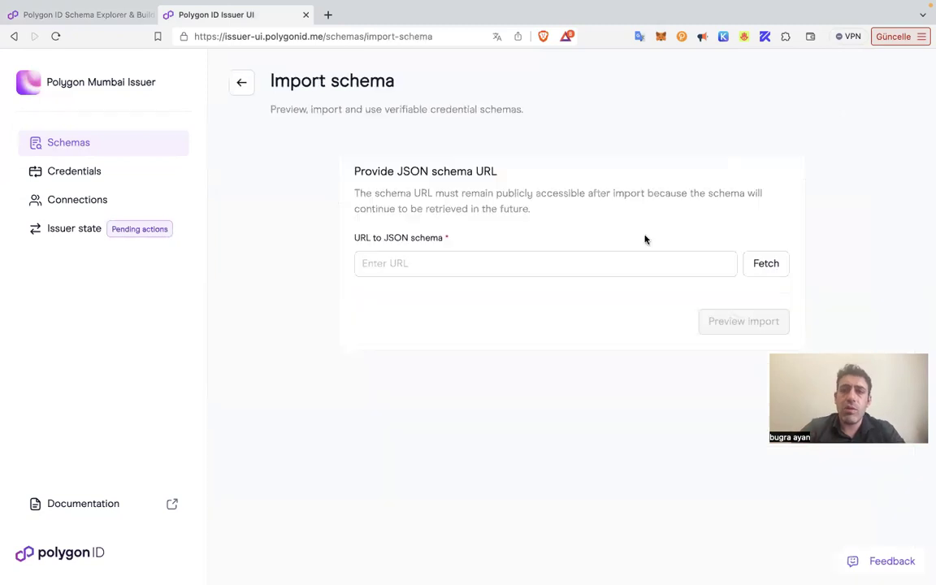
{"action": "left_click", "coordinate": [533, 268]}
{"action": "type", "text": "ipfs://QmXc97532icy6BCGFNznUNy5fT7qtE6HLZ27wJx3TgMbip"}
{"action": "left_click", "coordinate": [769, 265]}
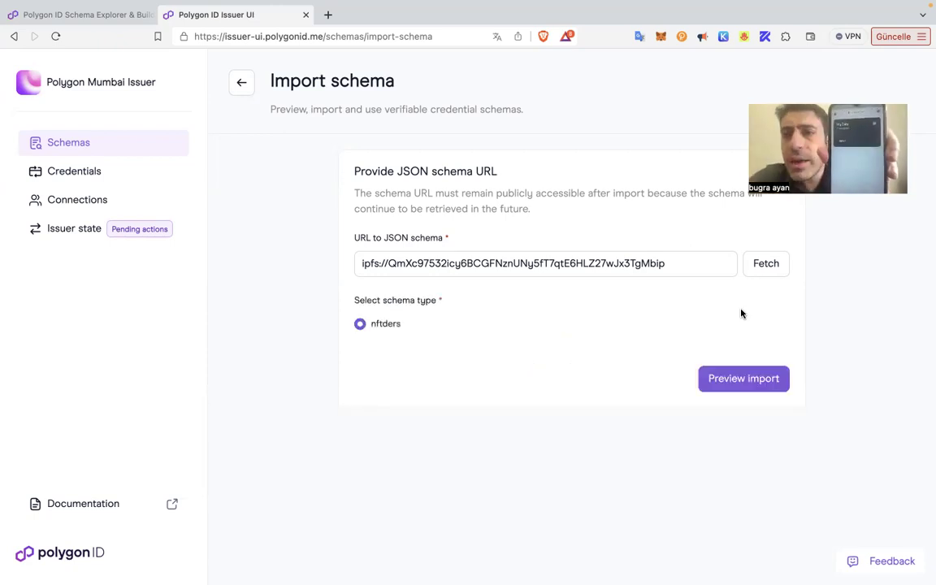
{"action": "left_click", "coordinate": [766, 265]}
{"action": "left_click", "coordinate": [759, 376]}
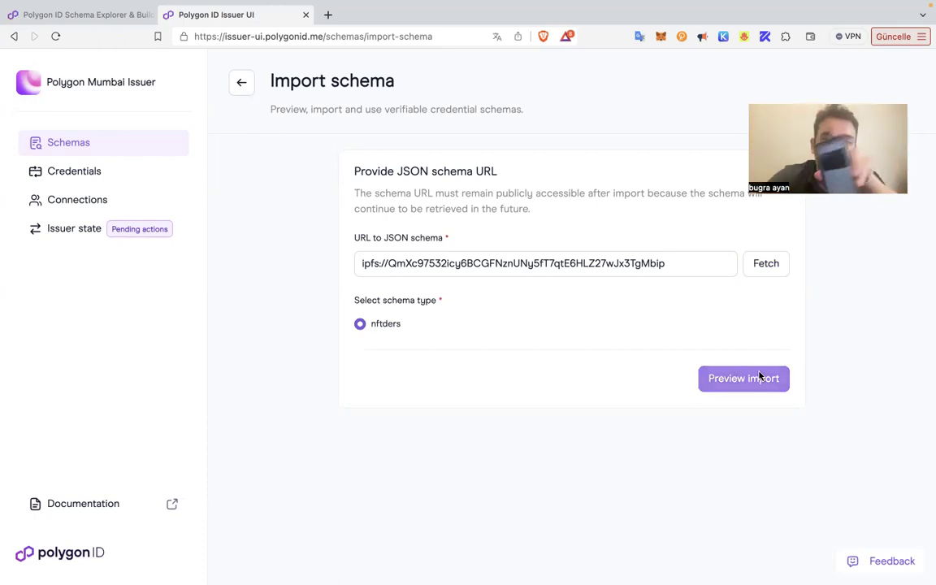
{"action": "left_click", "coordinate": [743, 379]}
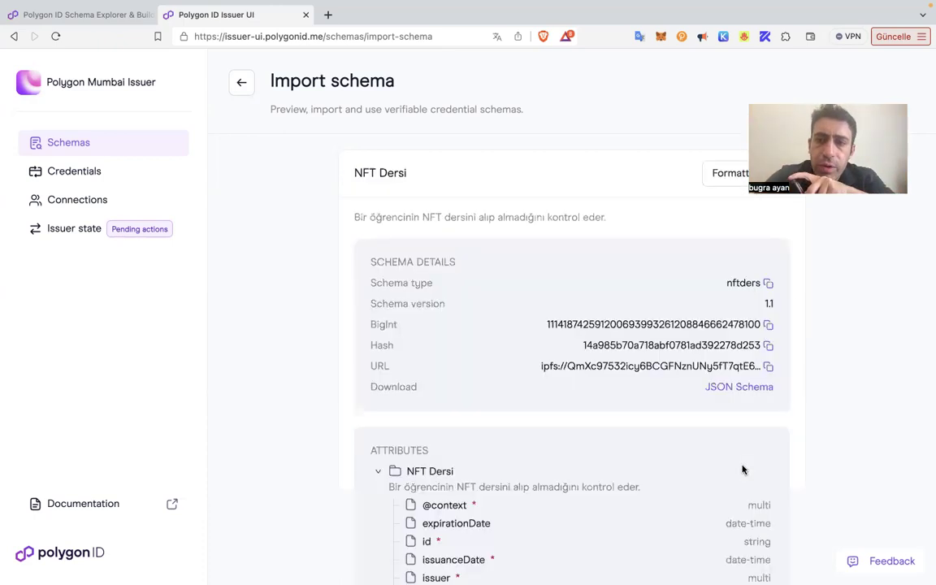
- Review the schema details and attributes in the NFT Dersi preview and import the schema
{"action": "scroll", "coordinate": [767, 529], "scroll_direction": "down", "scroll_amount": 4}
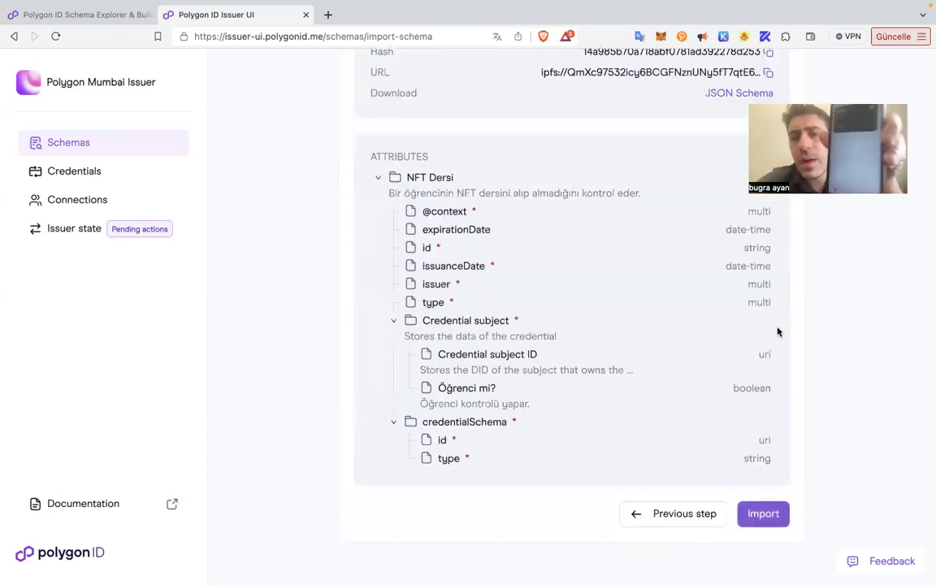
{"action": "scroll", "coordinate": [845, 453], "scroll_direction": "up", "scroll_amount": 1}
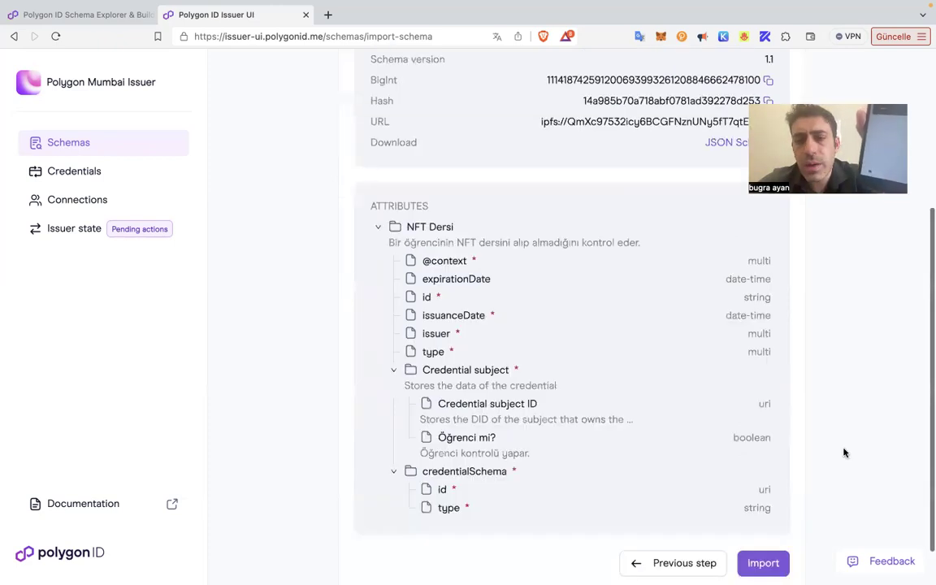
{"action": "scroll", "coordinate": [844, 452], "scroll_direction": "up", "scroll_amount": 2}
{"action": "scroll", "coordinate": [844, 453], "scroll_direction": "down", "scroll_amount": 3}
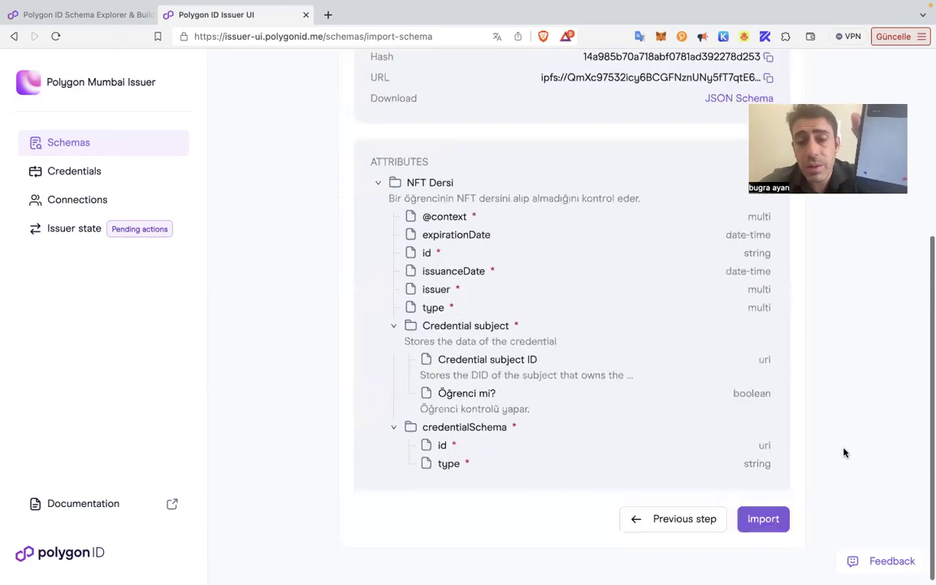
{"action": "scroll", "coordinate": [844, 452], "scroll_direction": "up", "scroll_amount": 6}
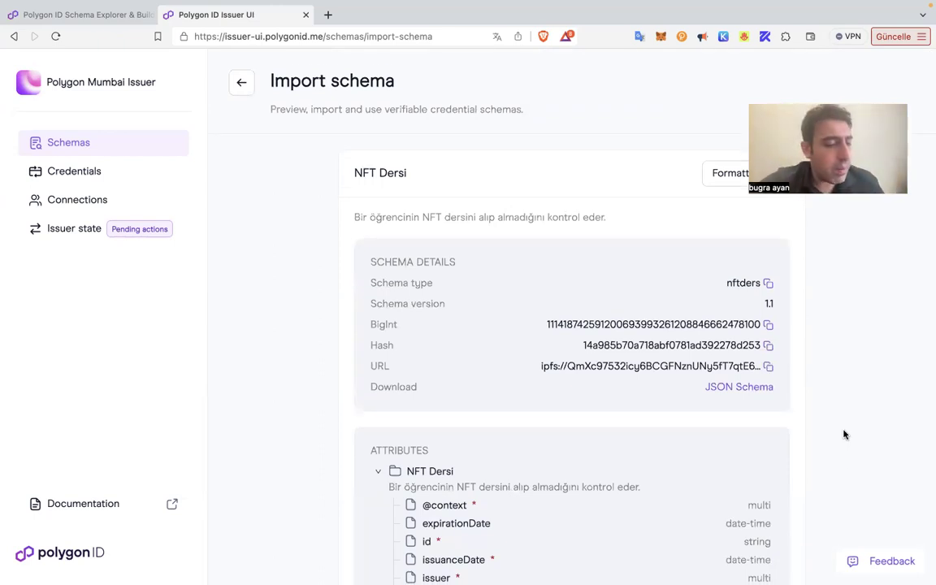
{"action": "scroll", "coordinate": [844, 439], "scroll_direction": "down", "scroll_amount": 1}
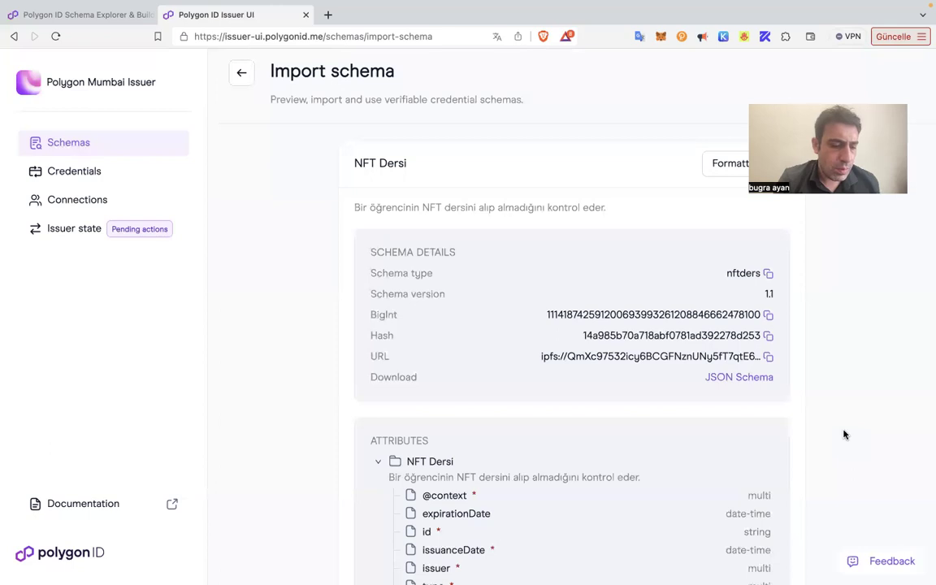
{"action": "scroll", "coordinate": [761, 508], "scroll_direction": "down", "scroll_amount": 5}
{"action": "left_click", "coordinate": [762, 514]}
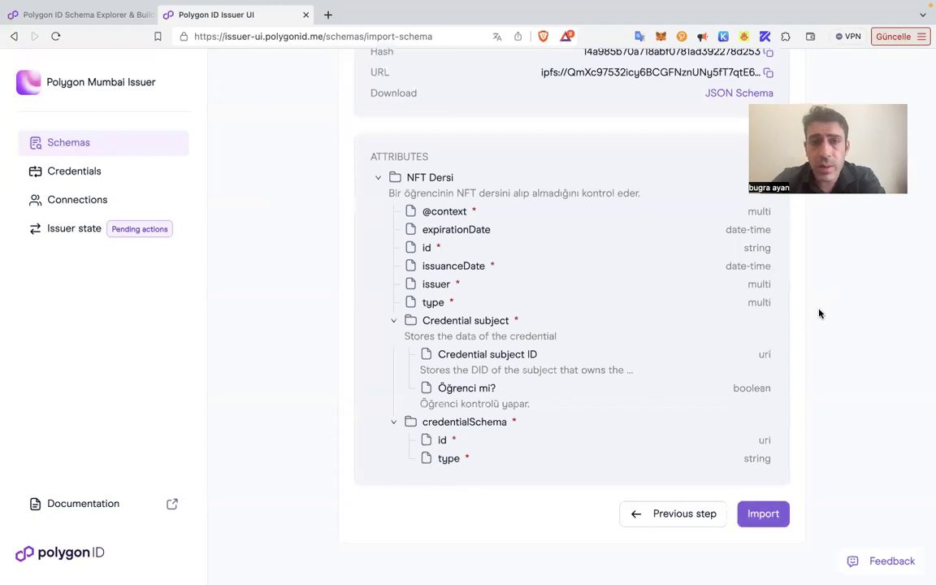
{"action": "scroll", "coordinate": [741, 277], "scroll_direction": "up", "scroll_amount": 5}
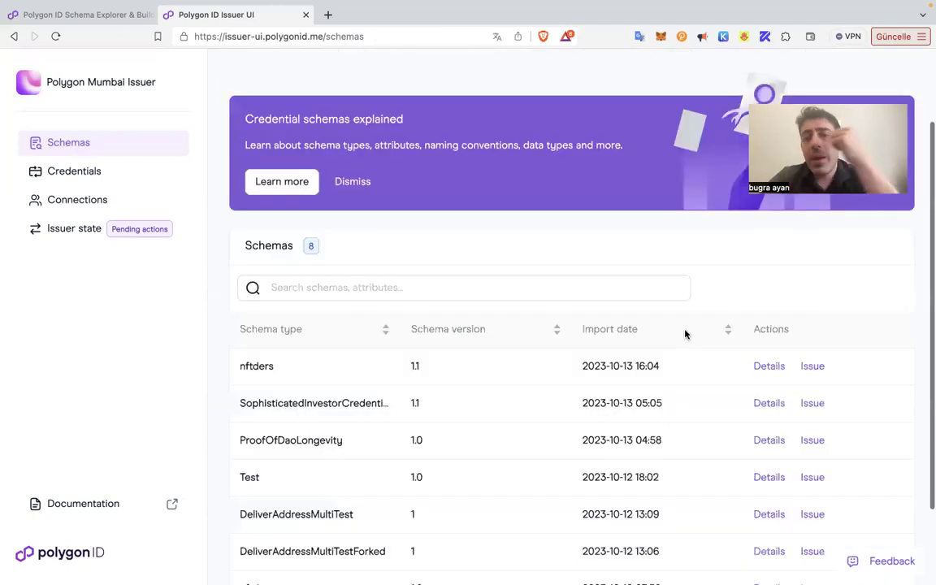
- Open the details of the imported nftders 1.1 schema and examine its schema information and attributes
{"action": "scroll", "coordinate": [519, 336], "scroll_direction": "down", "scroll_amount": 1}
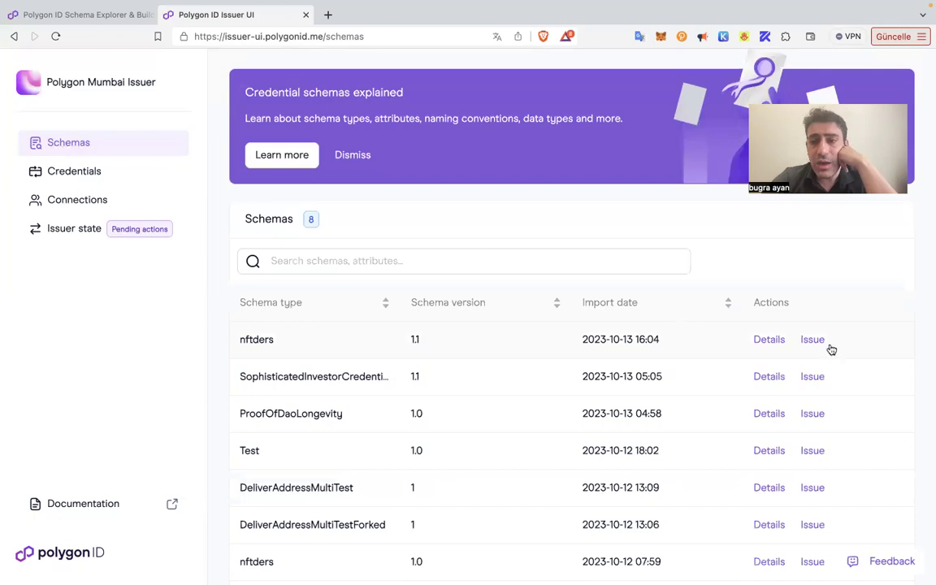
{"action": "left_click", "coordinate": [768, 339]}
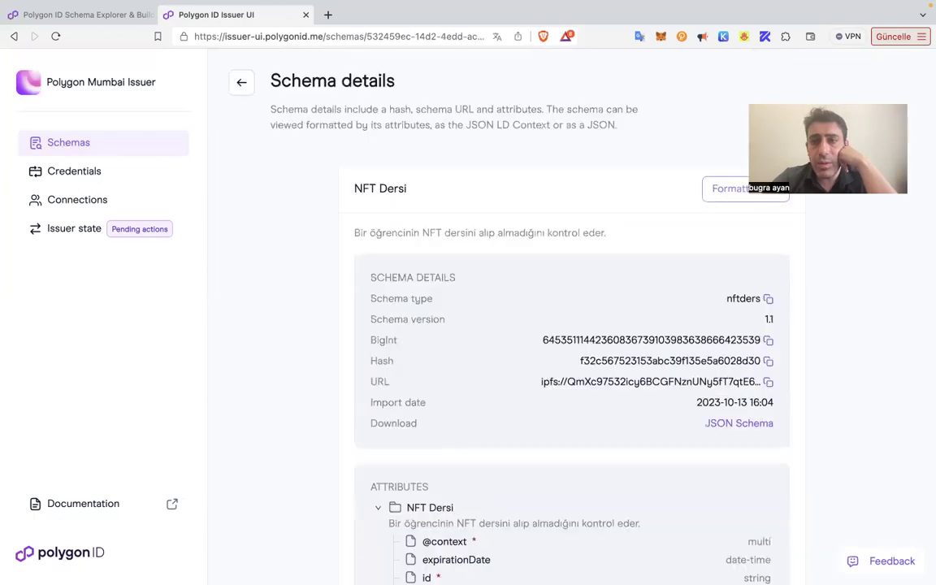
{"action": "left_click", "coordinate": [745, 186]}
{"action": "left_click", "coordinate": [786, 268]}
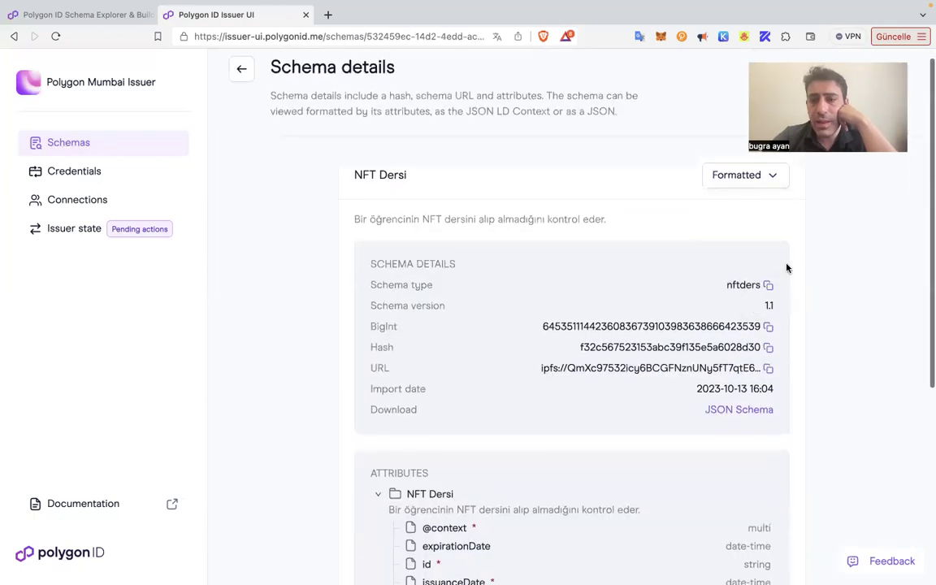
{"action": "scroll", "coordinate": [786, 268], "scroll_direction": "down", "scroll_amount": 3}
{"action": "scroll", "coordinate": [786, 268], "scroll_direction": "up", "scroll_amount": 3}
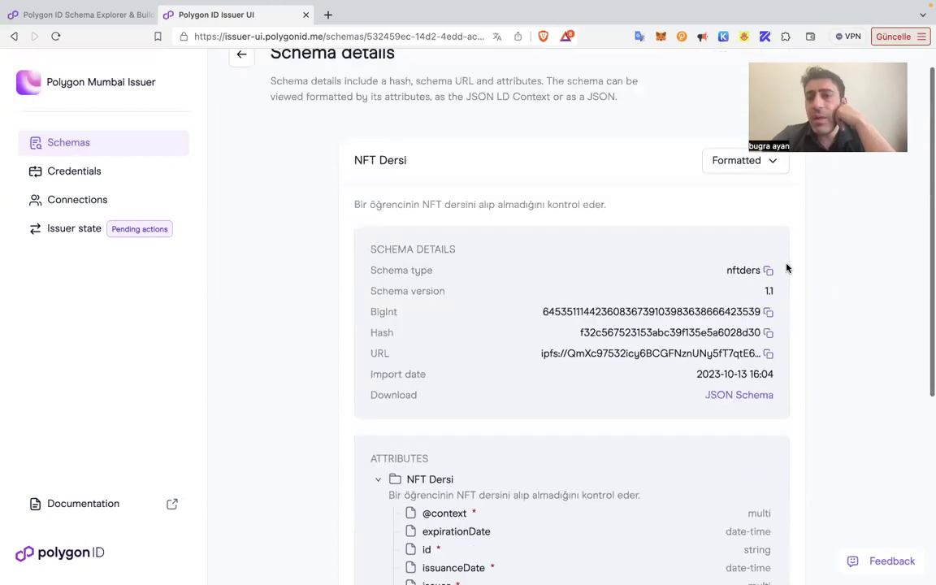
{"action": "scroll", "coordinate": [698, 526], "scroll_direction": "down", "scroll_amount": 7}
{"action": "left_click", "coordinate": [762, 520]}
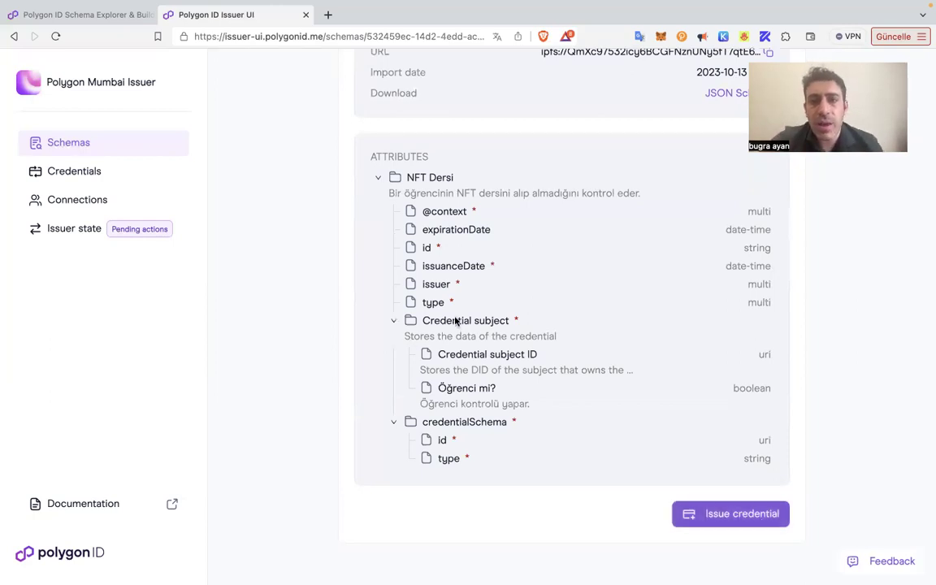
{"action": "scroll", "coordinate": [457, 322], "scroll_direction": "up", "scroll_amount": 5}
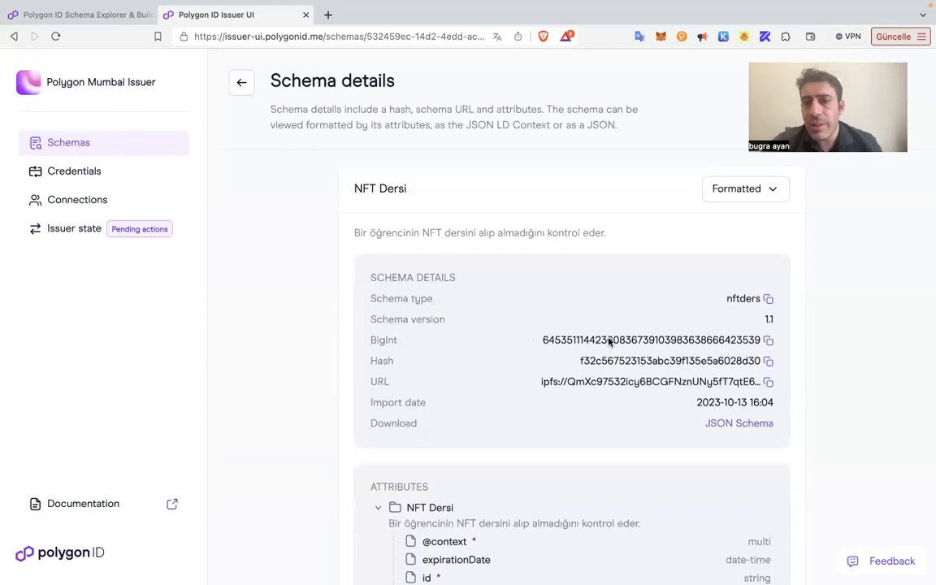
{"action": "scroll", "coordinate": [609, 342], "scroll_direction": "down", "scroll_amount": 1}
{"action": "scroll", "coordinate": [609, 342], "scroll_direction": "down", "scroll_amount": 2}
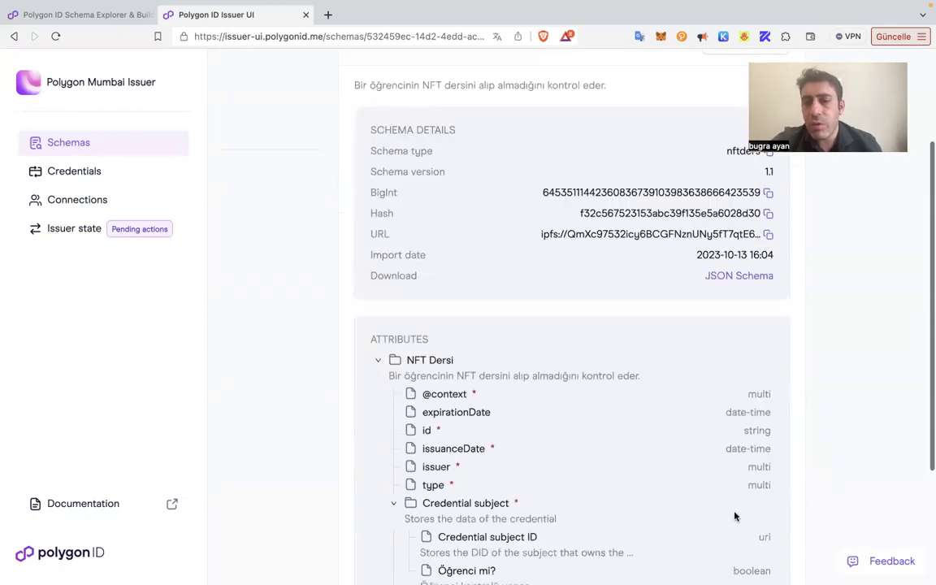
{"action": "scroll", "coordinate": [736, 514], "scroll_direction": "down", "scroll_amount": 4}
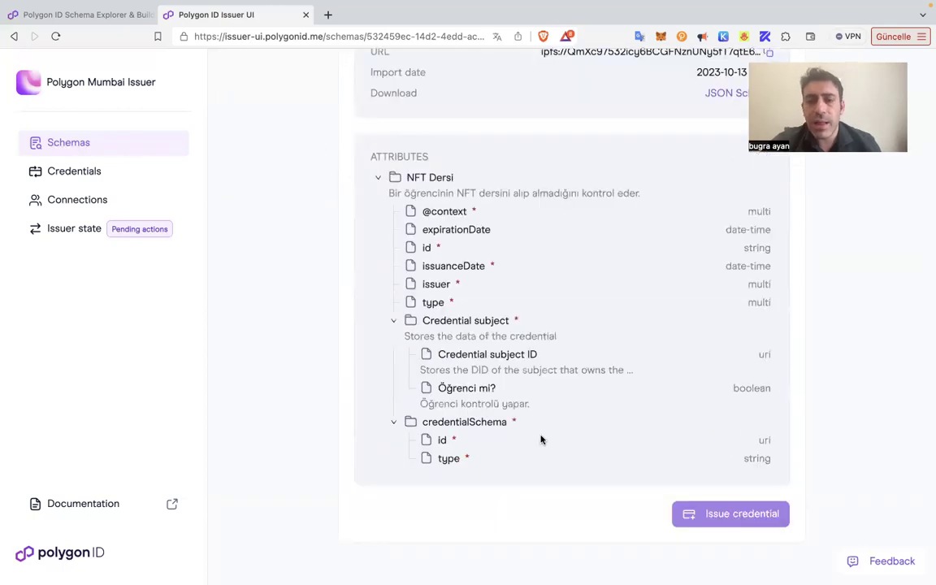
- Start issuing a credential from the NFT Dersi schema and choose Credential link as the issuing method
{"action": "left_click", "coordinate": [701, 516]}
{"action": "scroll", "coordinate": [626, 143], "scroll_direction": "up", "scroll_amount": 1}
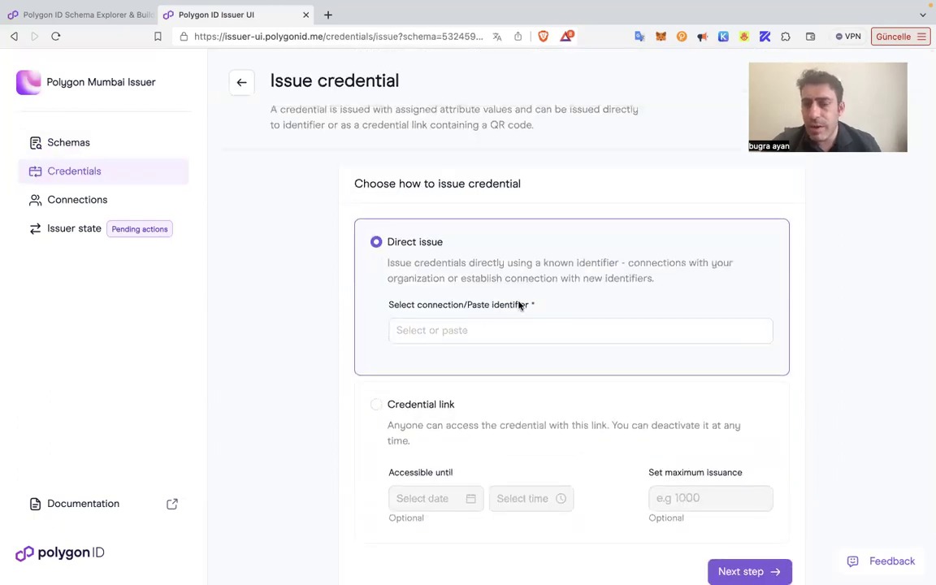
{"action": "left_click", "coordinate": [396, 411]}
{"action": "scroll", "coordinate": [411, 424], "scroll_direction": "down", "scroll_amount": 1}
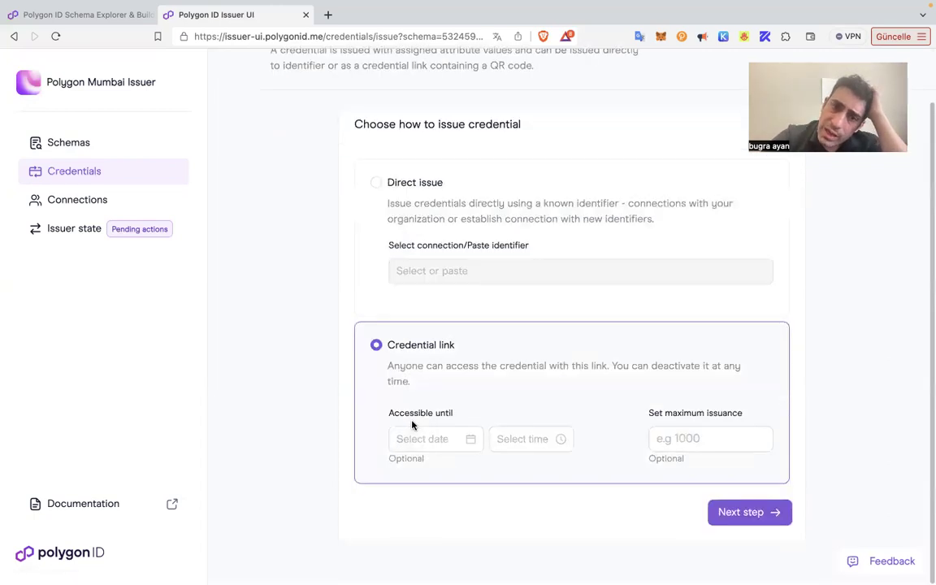
- Set the credential link's accessible-until date to 2024-05-31
{"action": "left_click", "coordinate": [465, 451]}
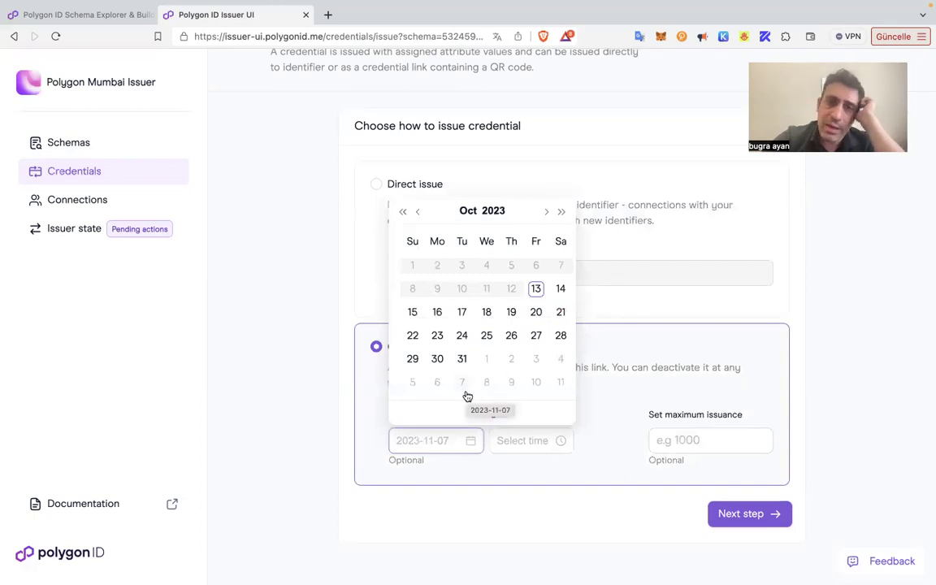
{"action": "left_click", "coordinate": [561, 212]}
{"action": "left_click", "coordinate": [562, 213]}
{"action": "left_click", "coordinate": [561, 213]}
{"action": "left_click", "coordinate": [562, 213]}
{"action": "left_click", "coordinate": [403, 213]}
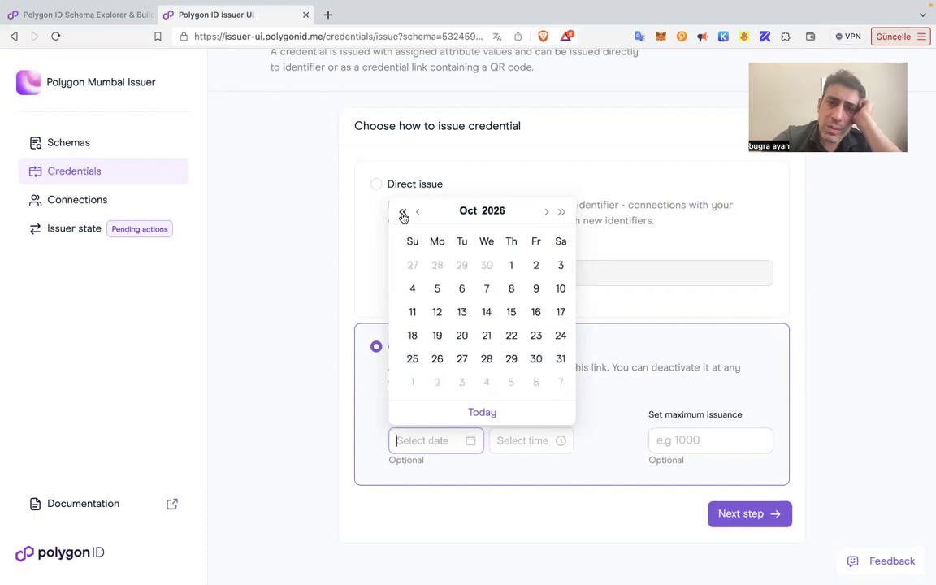
{"action": "left_click", "coordinate": [403, 212]}
{"action": "left_click", "coordinate": [403, 213]}
{"action": "left_click", "coordinate": [403, 213]}
{"action": "left_click", "coordinate": [493, 211]}
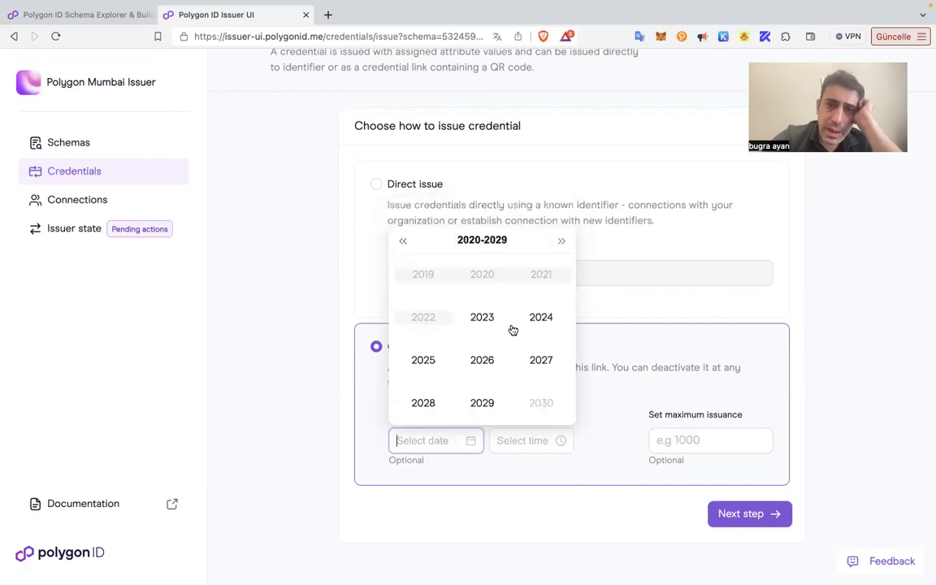
{"action": "left_click", "coordinate": [538, 331]}
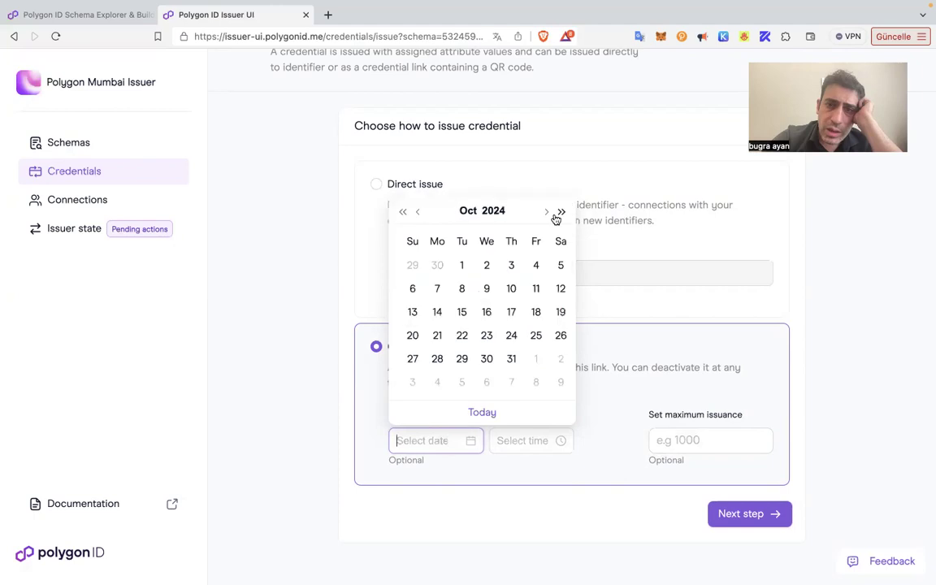
{"action": "left_click", "coordinate": [417, 213]}
{"action": "left_click", "coordinate": [417, 213]}
{"action": "left_click", "coordinate": [418, 213]}
{"action": "left_click", "coordinate": [418, 213]}
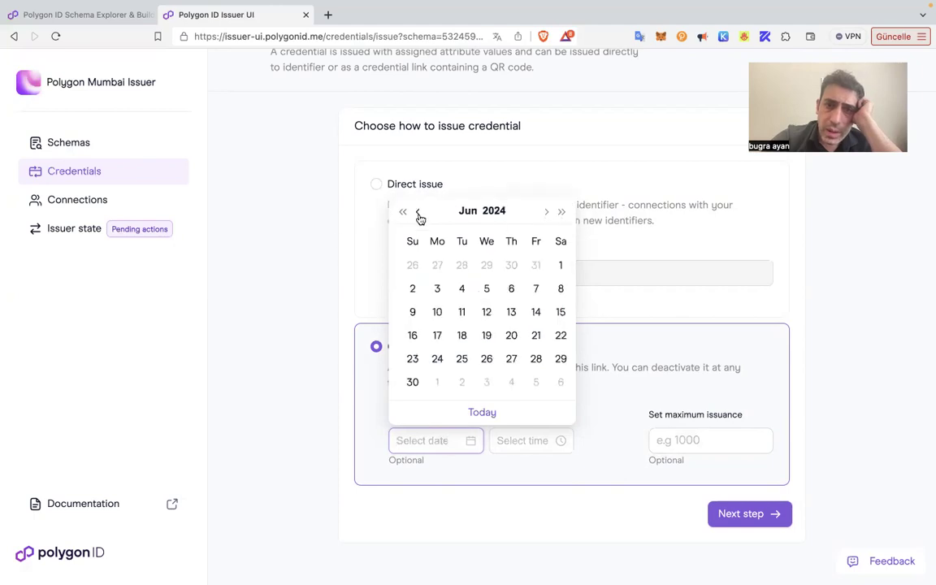
{"action": "left_click", "coordinate": [418, 213]}
{"action": "left_click", "coordinate": [418, 213]}
{"action": "key", "text": "Page_Down"}
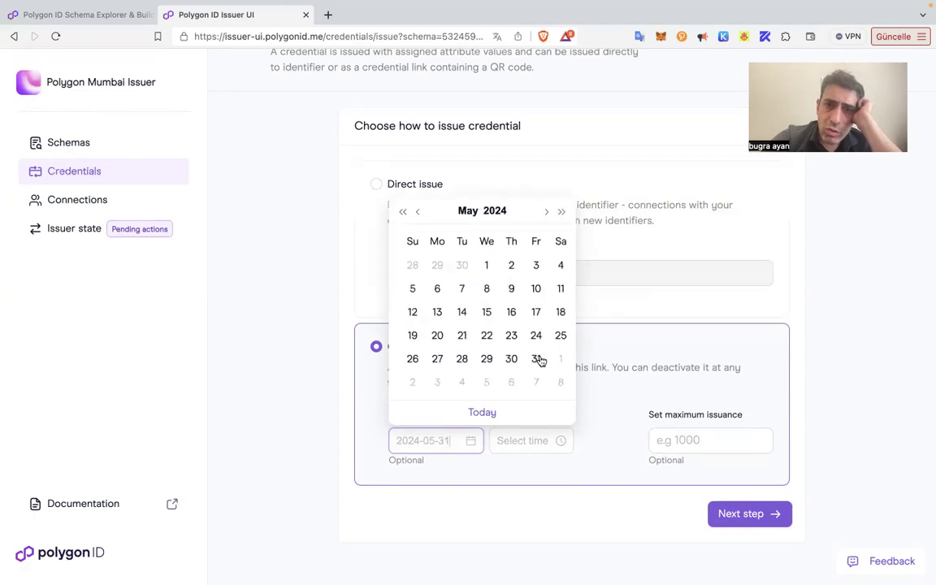
{"action": "left_click", "coordinate": [538, 359]}
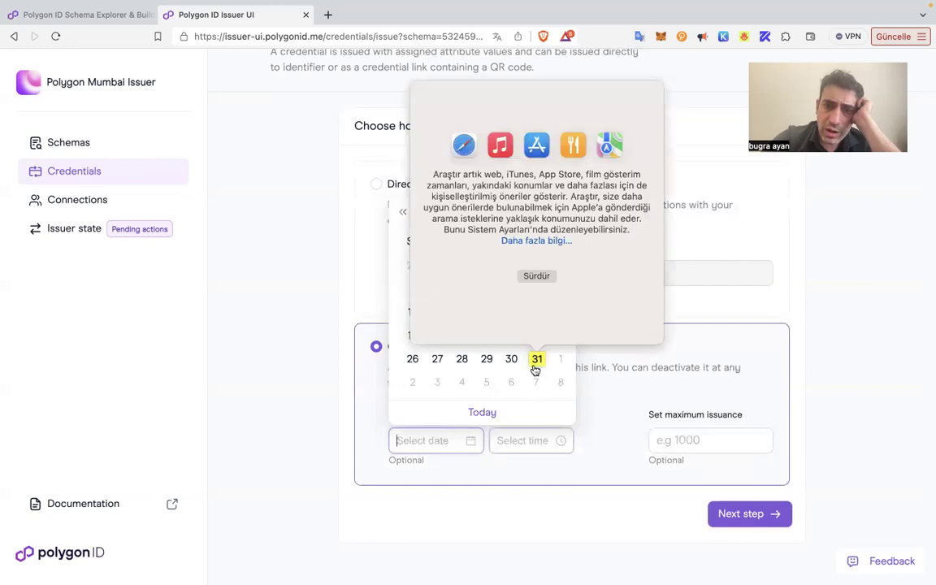
{"action": "left_click", "coordinate": [534, 367]}
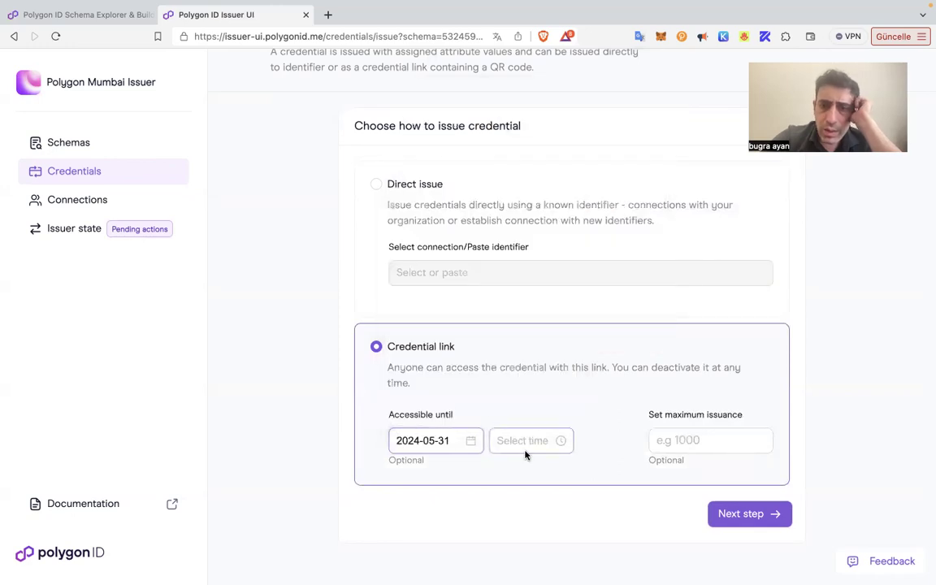
- Set the link's accessible-until time to 04:30 and maximum issuance to 345, and continue to the credential details
{"action": "left_click", "coordinate": [522, 440]}
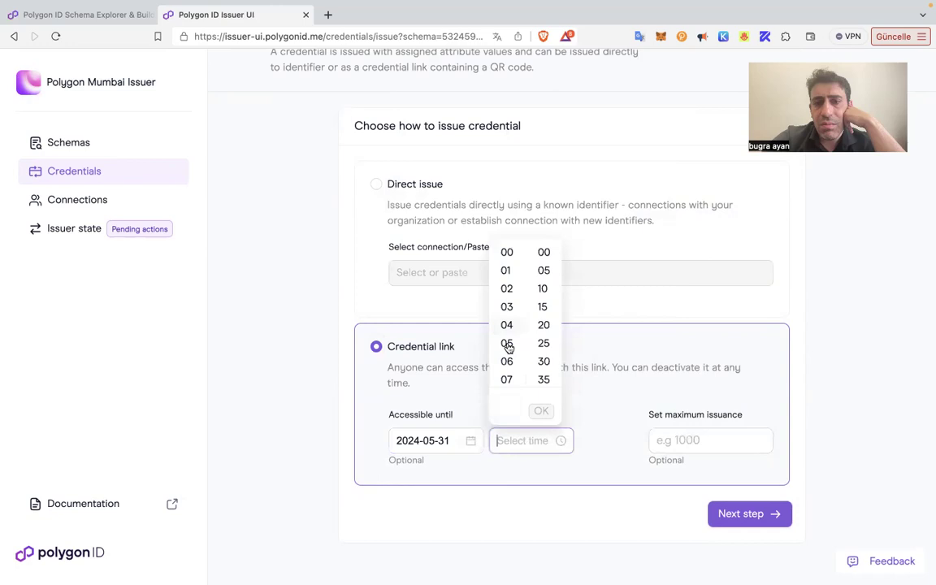
{"action": "left_click", "coordinate": [507, 325]}
{"action": "left_click", "coordinate": [544, 361]}
{"action": "left_click", "coordinate": [618, 442]}
{"action": "left_click", "coordinate": [699, 443]}
{"action": "type", "text": "345"}
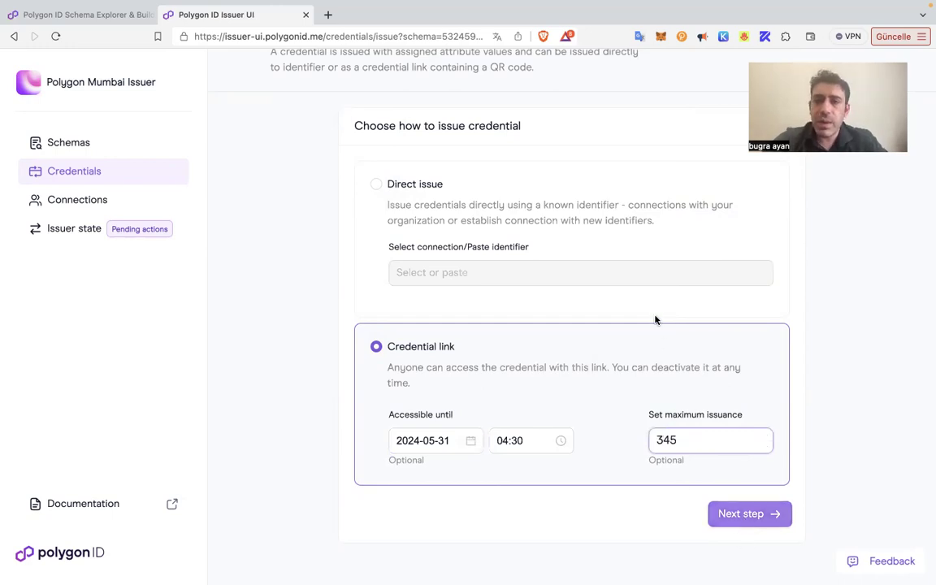
{"action": "key", "text": "Return"}
- Set Öğrenci mi? to True, leave the credential expiration date empty, and create the credential link with the Signature-based (SIG) proof
{"action": "scroll", "coordinate": [459, 332], "scroll_direction": "down", "scroll_amount": 3}
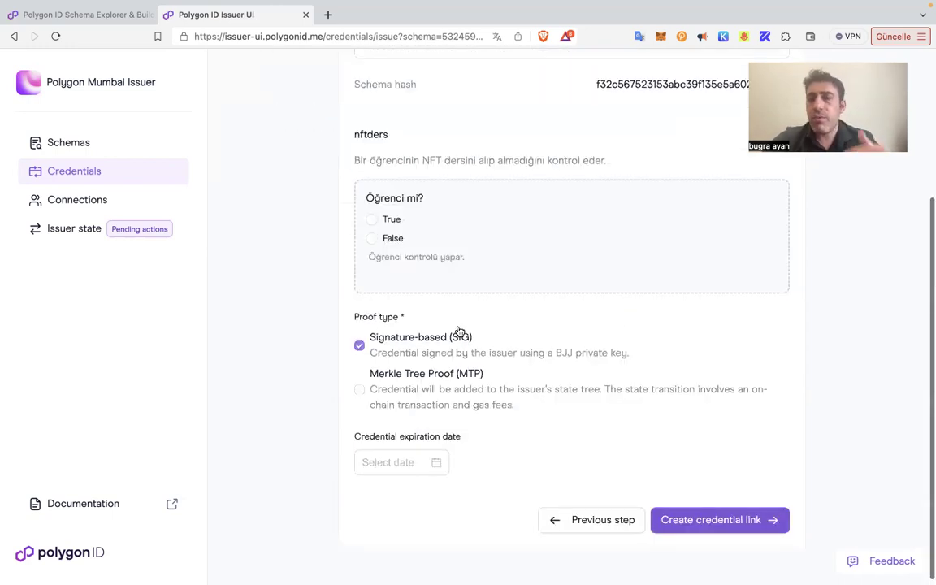
{"action": "scroll", "coordinate": [459, 331], "scroll_direction": "up", "scroll_amount": 3}
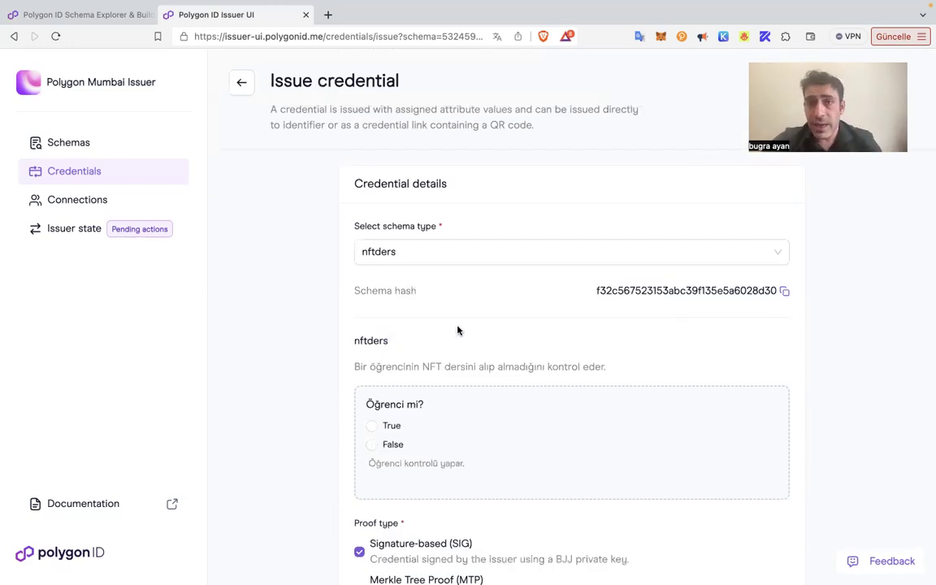
{"action": "left_click", "coordinate": [390, 426]}
{"action": "scroll", "coordinate": [499, 305], "scroll_direction": "down", "scroll_amount": 3}
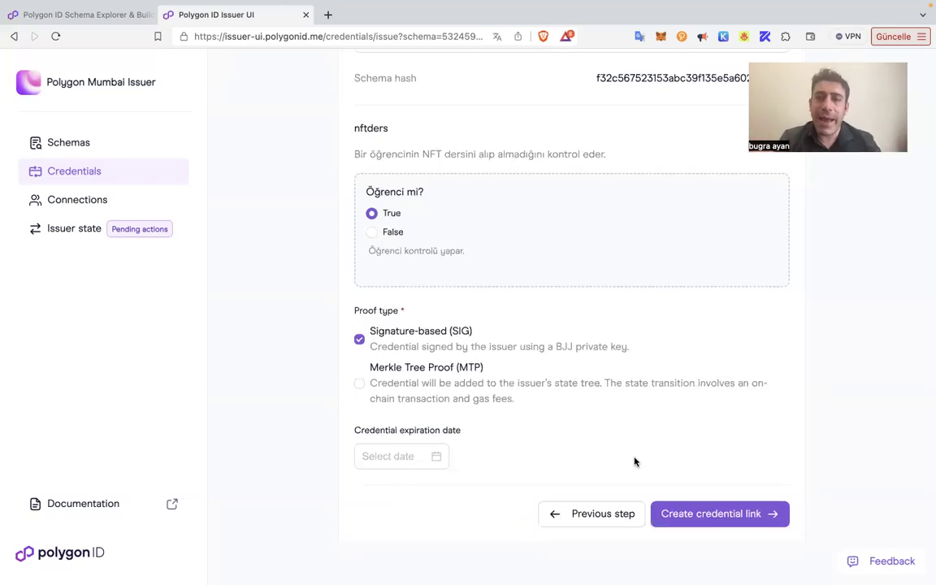
{"action": "left_click", "coordinate": [414, 457]}
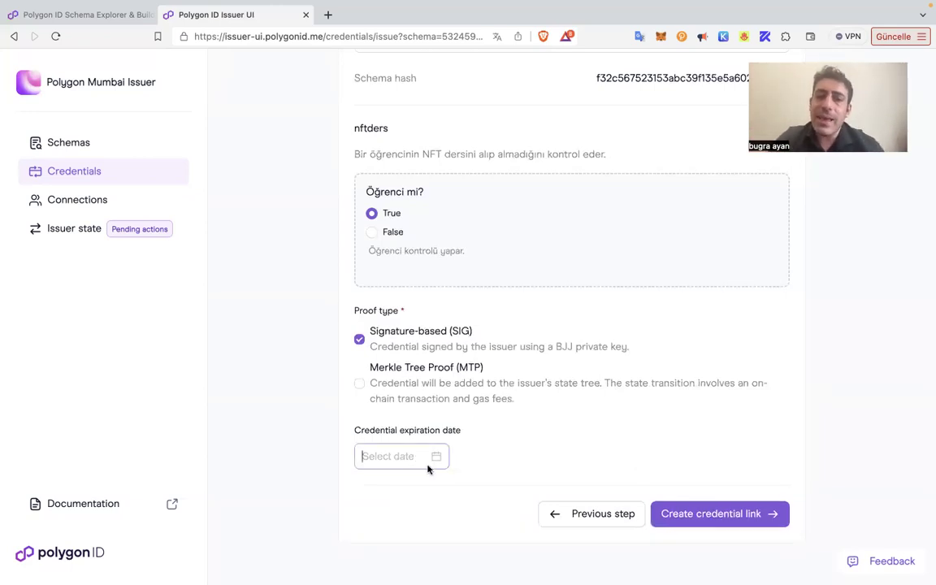
{"action": "left_click", "coordinate": [585, 455]}
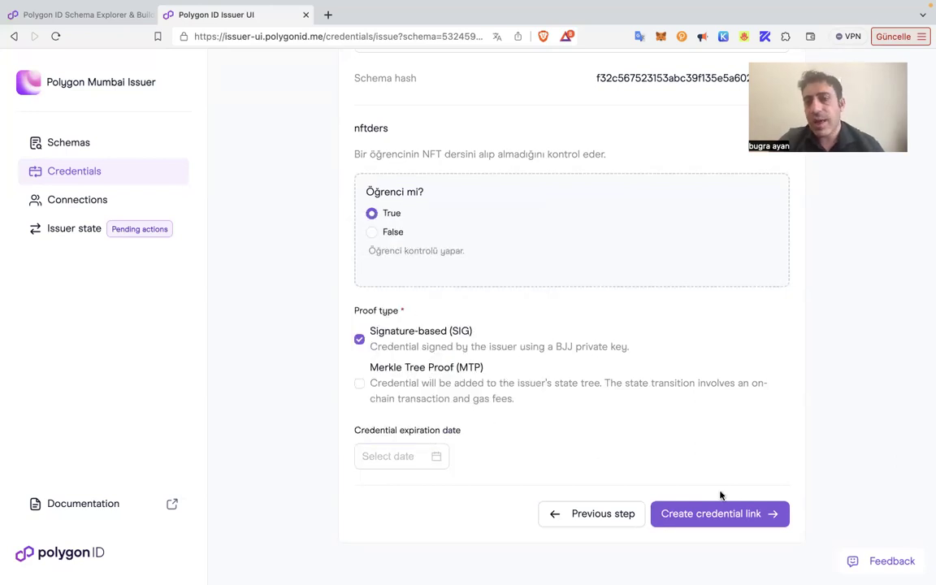
{"action": "left_click", "coordinate": [728, 523]}
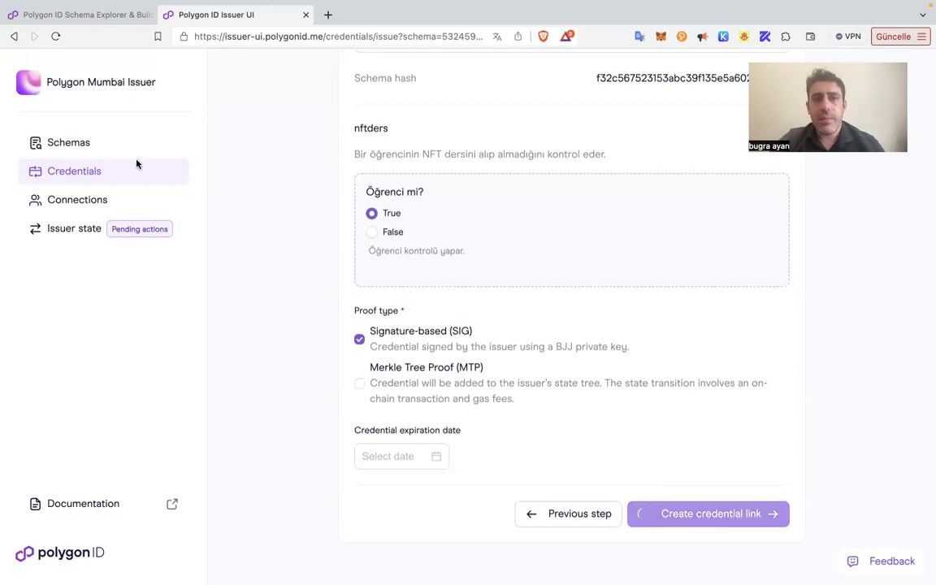
- Open the generated nftders credential link to show its QR code page
{"action": "key", "text": "ctrl+shift+Tab"}
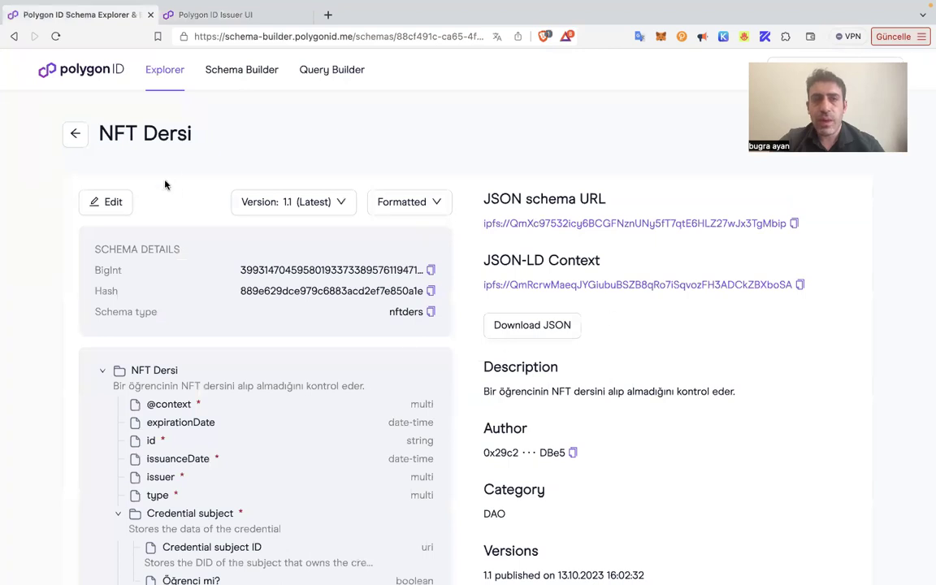
{"action": "key", "text": "ctrl+Tab"}
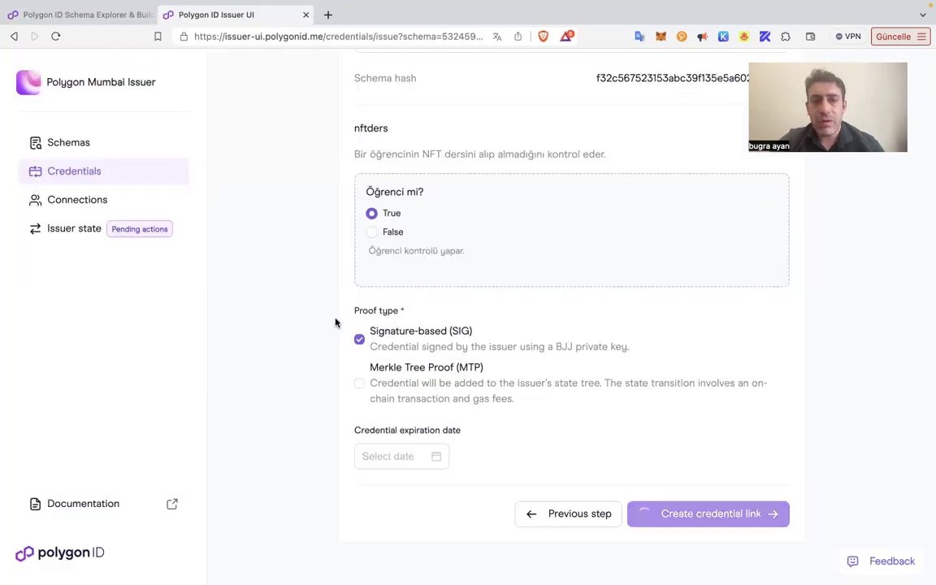
{"action": "scroll", "coordinate": [336, 323], "scroll_direction": "down", "scroll_amount": 1}
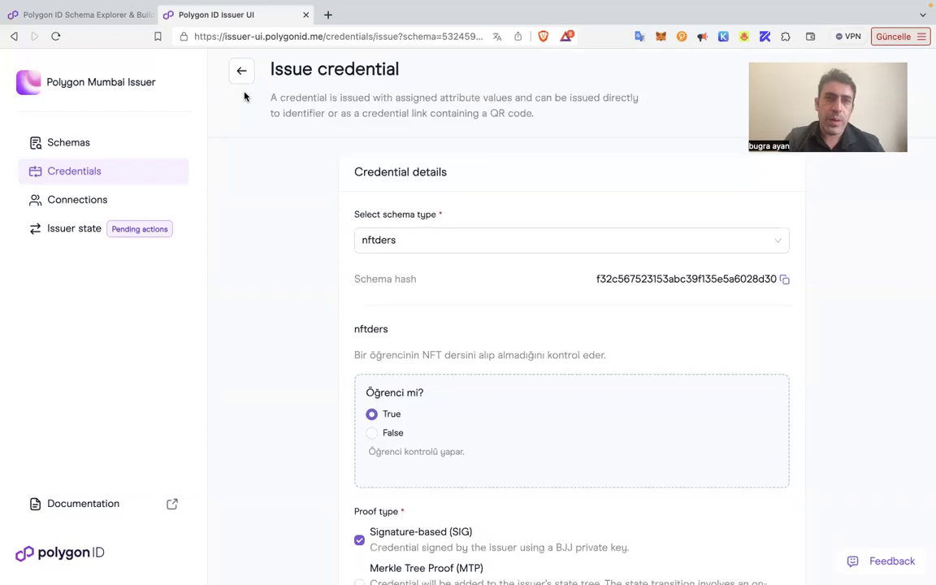
{"action": "scroll", "coordinate": [293, 268], "scroll_direction": "down", "scroll_amount": 5}
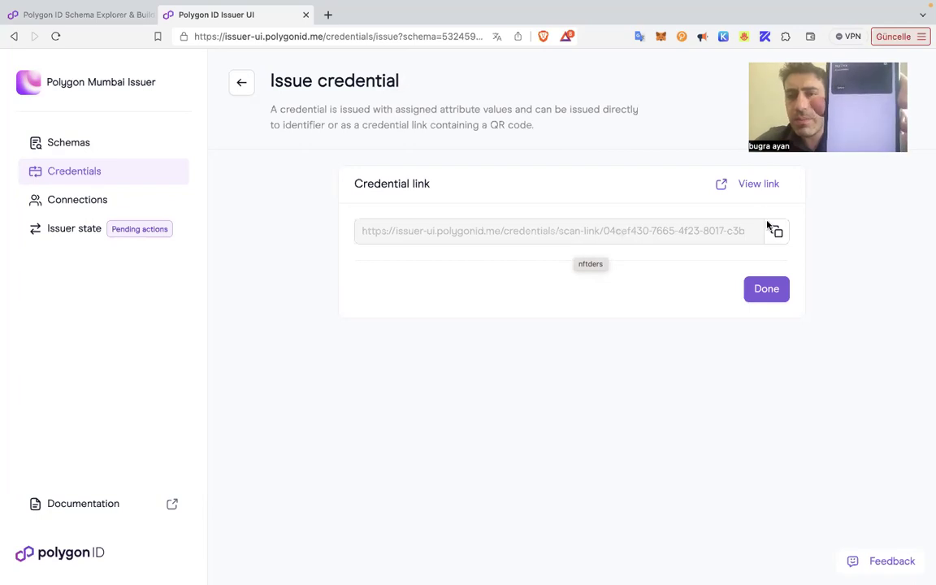
{"action": "left_click", "coordinate": [752, 185]}
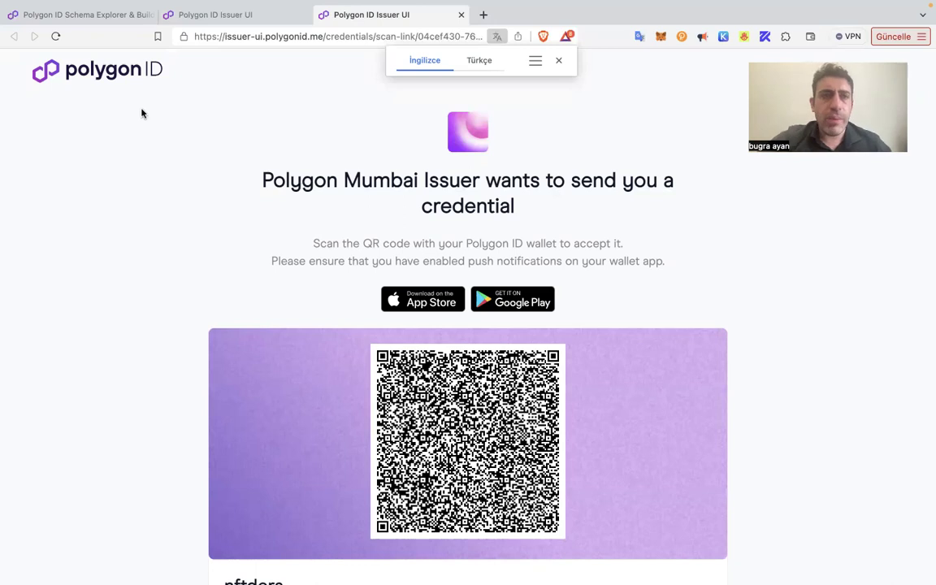
- Return to the schema list, open the details of nftders version 1.0 and start issuing a credential from it
{"action": "left_click", "coordinate": [204, 19]}
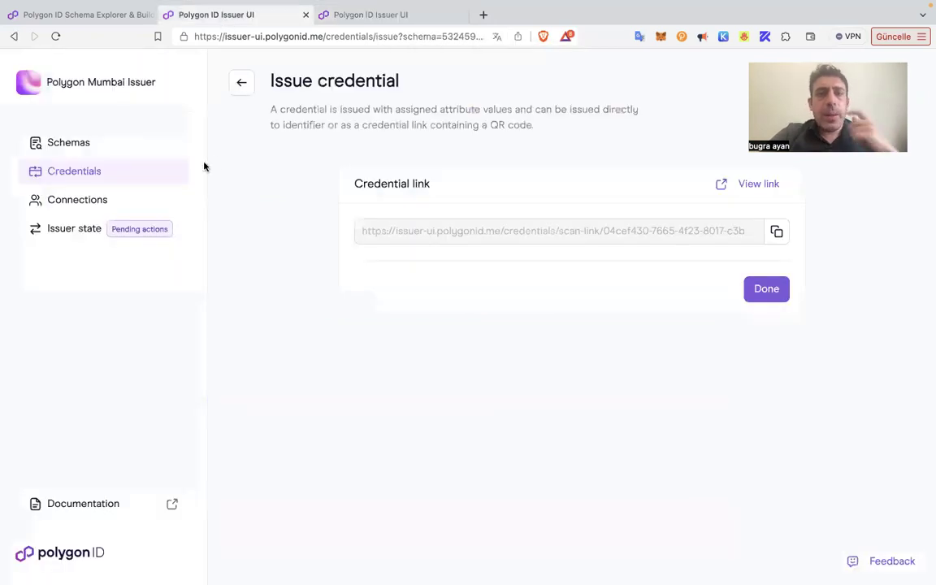
{"action": "left_click", "coordinate": [241, 82]}
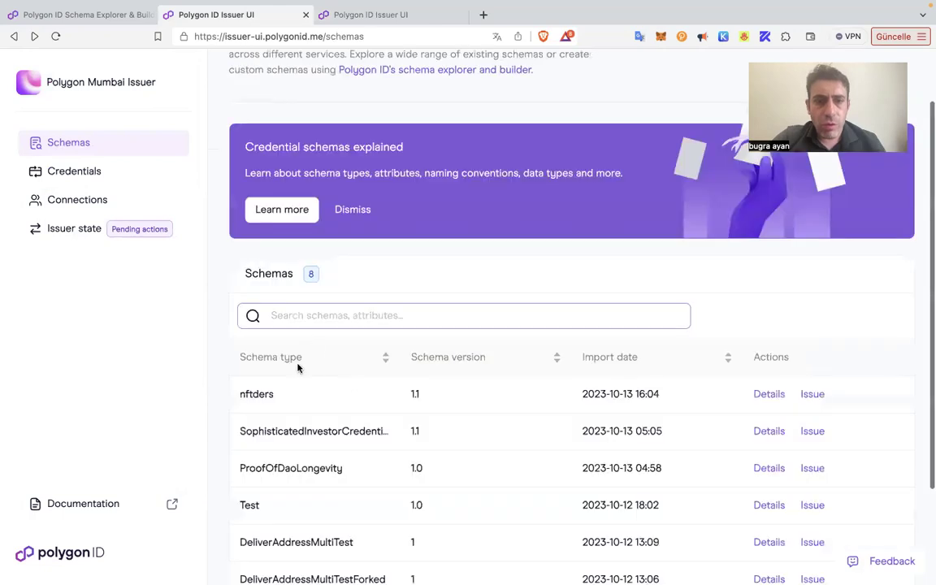
{"action": "scroll", "coordinate": [284, 382], "scroll_direction": "down", "scroll_amount": 3}
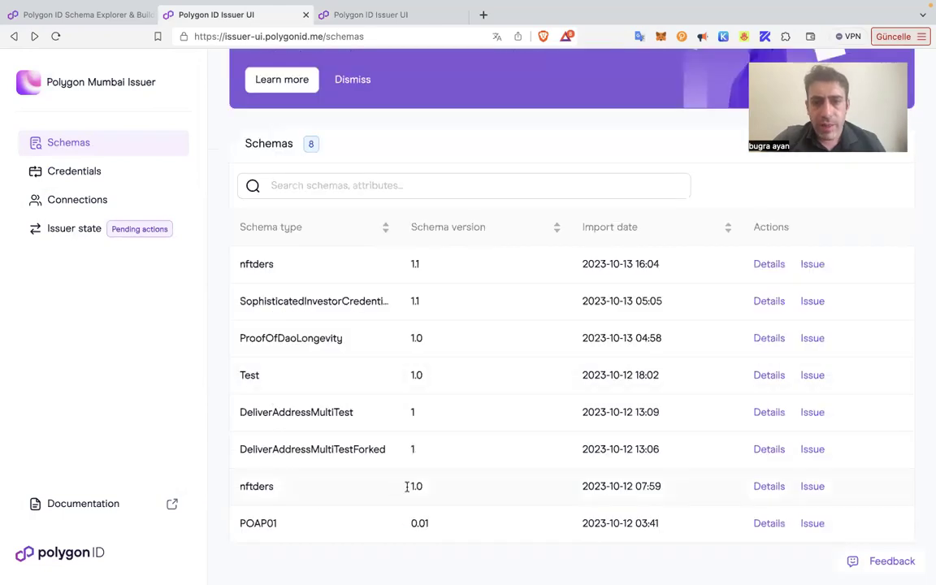
{"action": "left_click", "coordinate": [768, 486]}
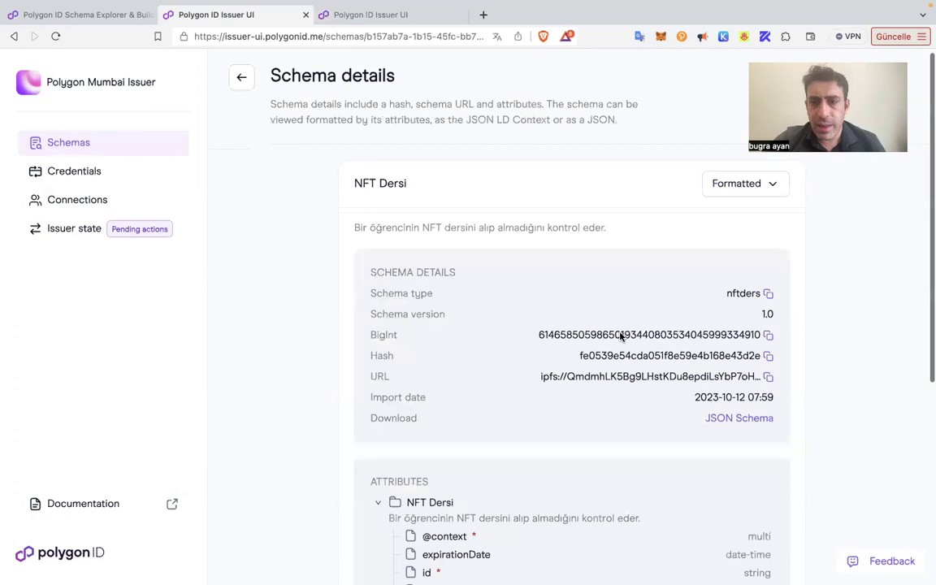
{"action": "scroll", "coordinate": [620, 334], "scroll_direction": "down", "scroll_amount": 5}
{"action": "left_click", "coordinate": [673, 522]}
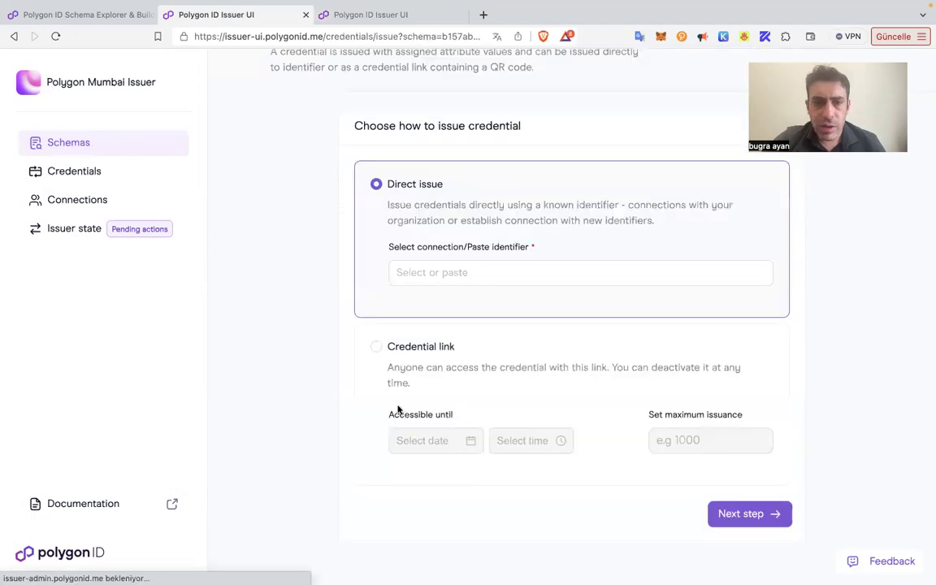
- Choose Credential link as the issuing method, set the maximum issuance to 345 and continue to the credential details
{"action": "left_click", "coordinate": [674, 437]}
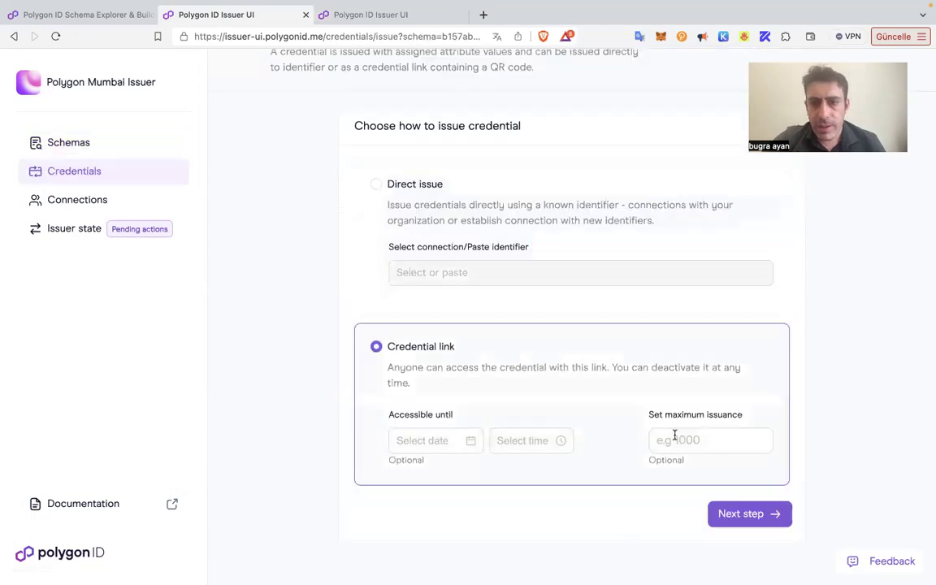
{"action": "type", "text": "345"}
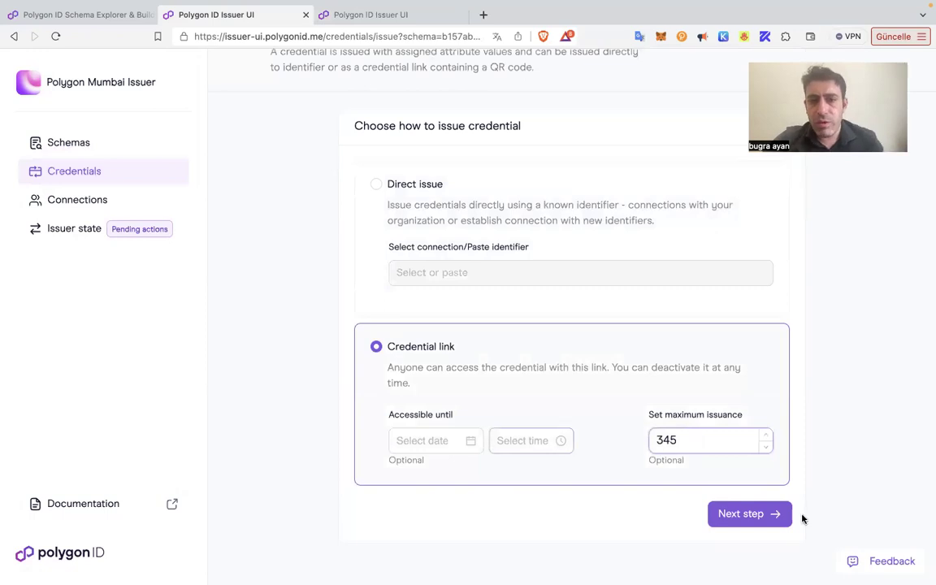
{"action": "key", "text": "Return"}
- Set Öğrenci mi? to True for the nftders 1.0 credential, create its credential link and open the link page
{"action": "scroll", "coordinate": [569, 398], "scroll_direction": "down", "scroll_amount": 1}
{"action": "left_click", "coordinate": [370, 395]}
{"action": "scroll", "coordinate": [650, 423], "scroll_direction": "down", "scroll_amount": 3}
{"action": "left_click", "coordinate": [715, 478]}
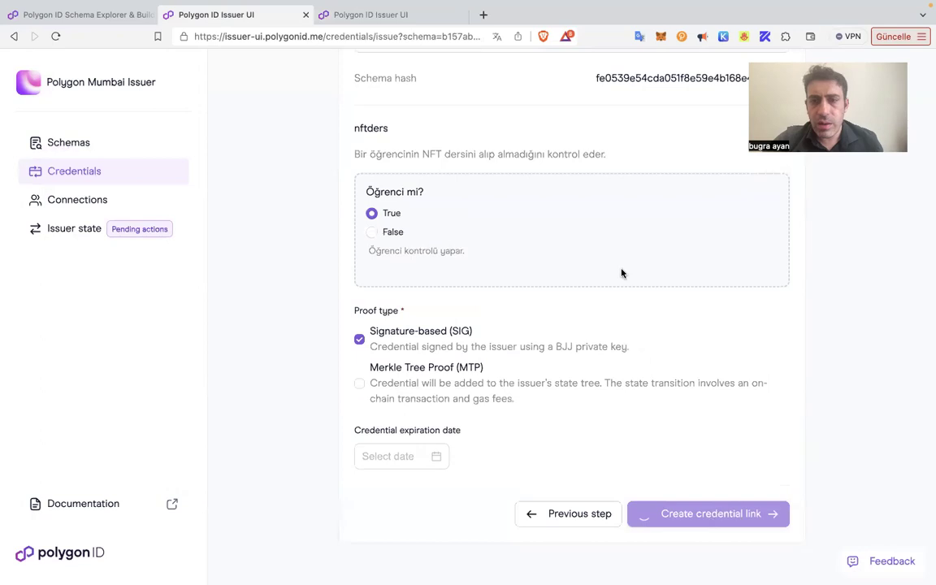
{"action": "left_click", "coordinate": [739, 185]}
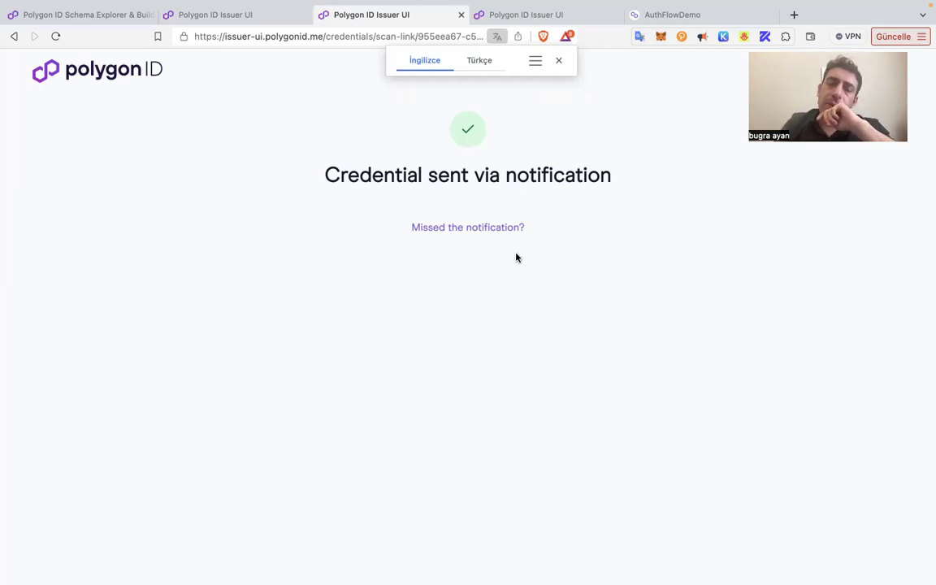
- Switch to the AuthFlowDemo verifier, choose the Custom request type and sign in to open the Create Query form
{"action": "left_click", "coordinate": [681, 15]}
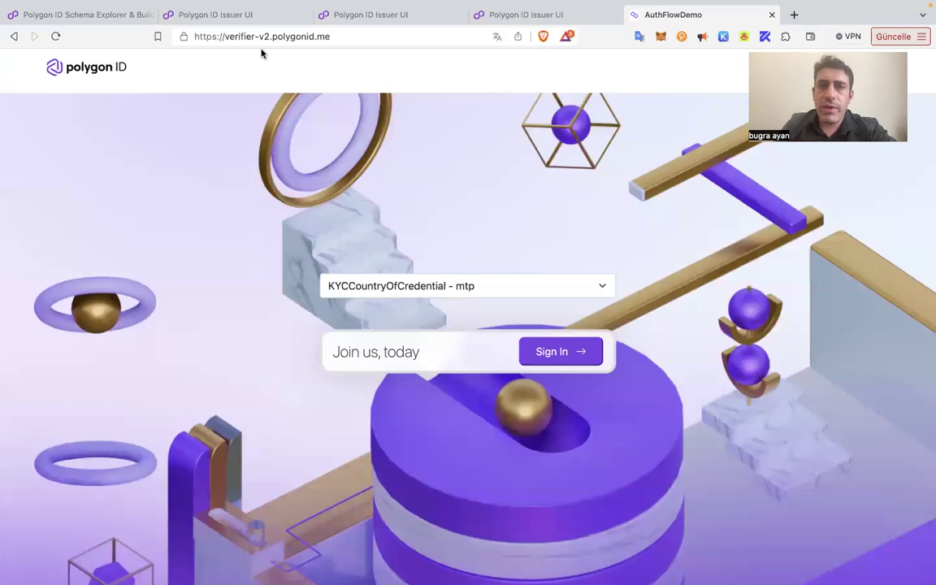
{"action": "left_click", "coordinate": [451, 294]}
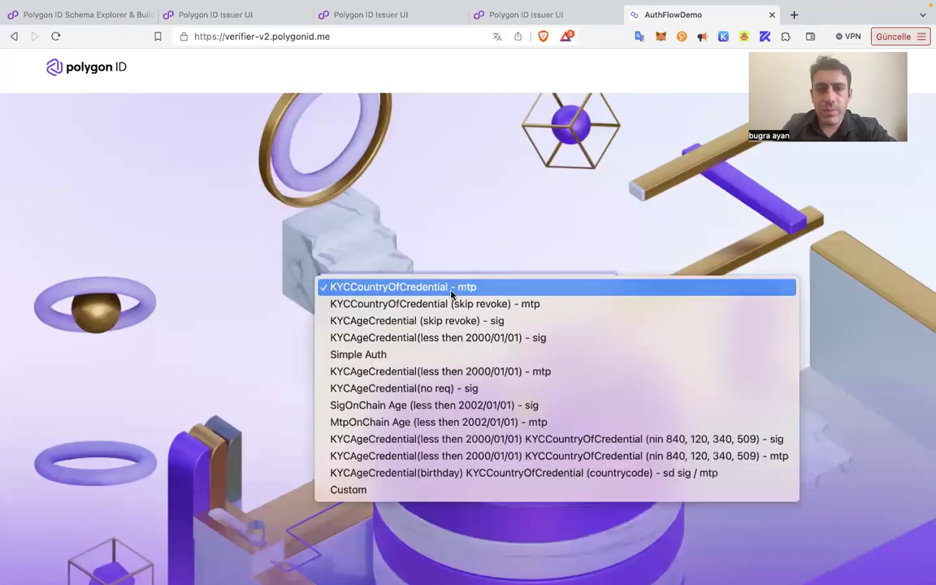
{"action": "left_click", "coordinate": [403, 488]}
{"action": "left_click", "coordinate": [555, 363]}
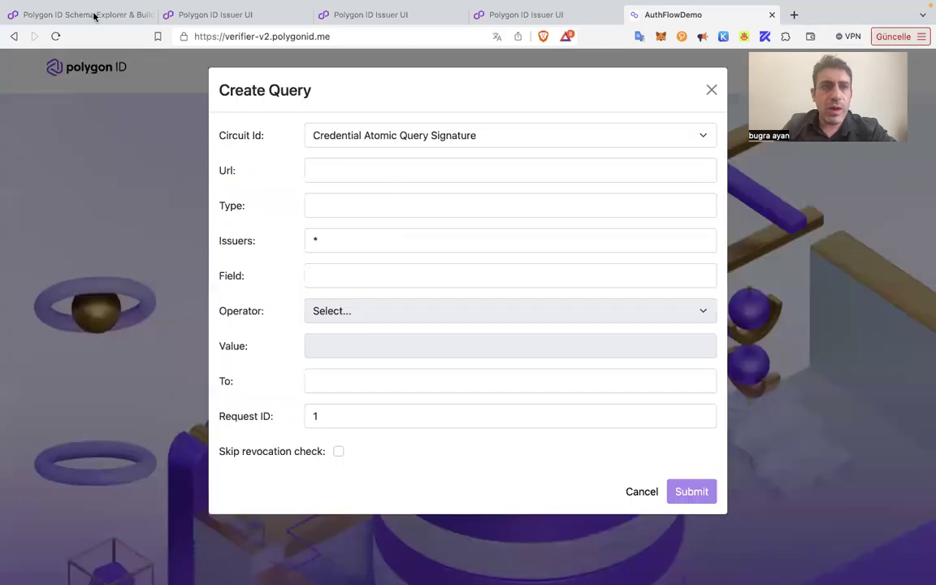
- Look through the open NFT Dersi schema, credential scan-link and Issue credential pages, ending on the schema page
{"action": "left_click", "coordinate": [93, 17]}
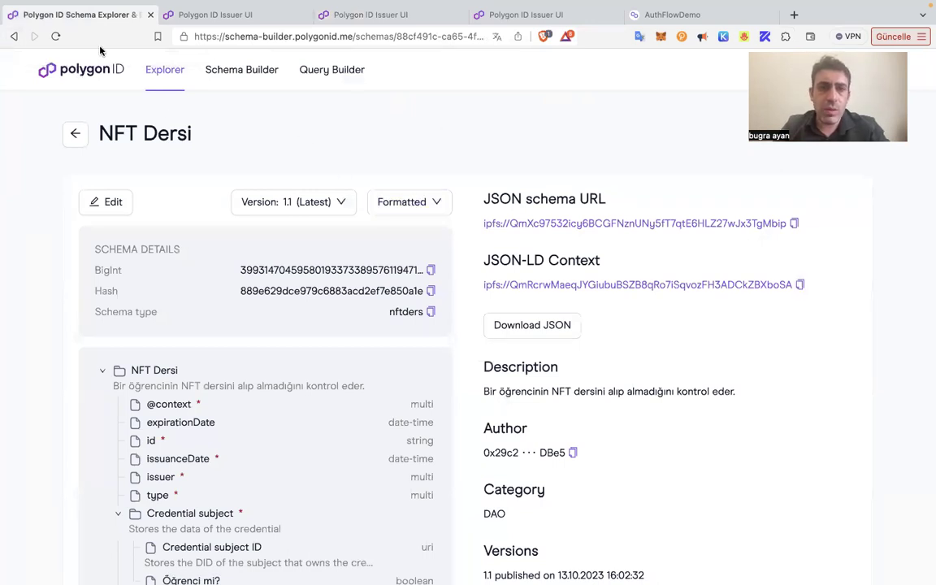
{"action": "left_click", "coordinate": [447, 23]}
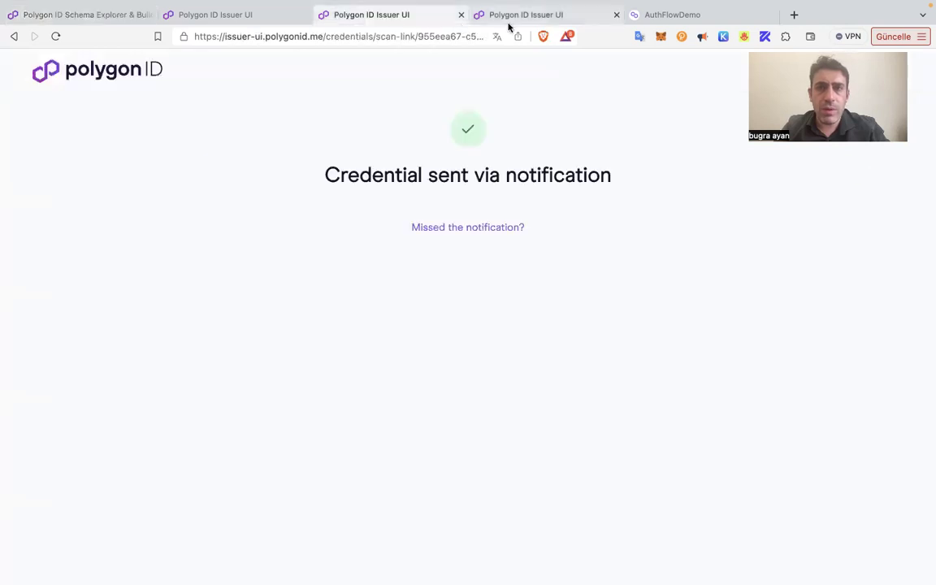
{"action": "key", "text": "ctrl+Tab"}
{"action": "scroll", "coordinate": [314, 149], "scroll_direction": "down", "scroll_amount": 1}
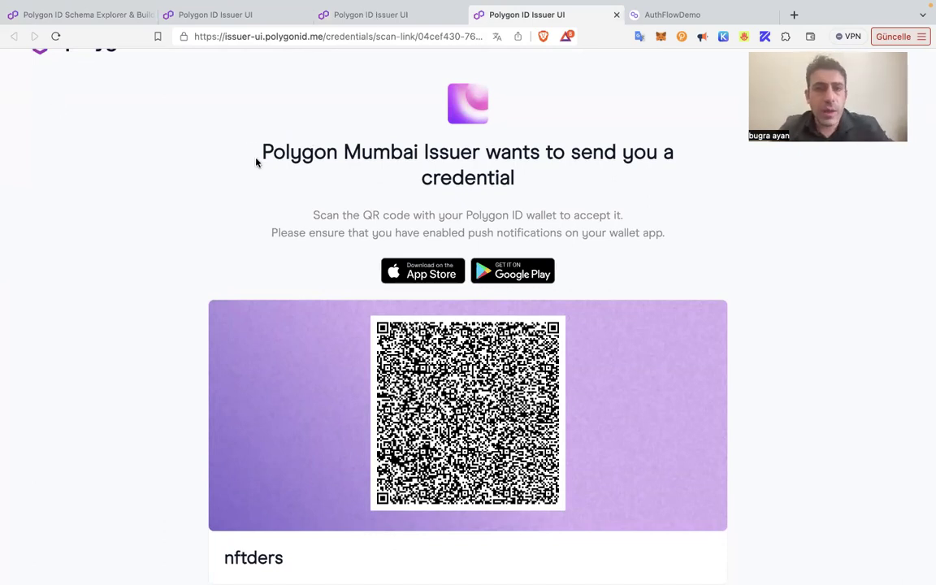
{"action": "left_click", "coordinate": [376, 16]}
{"action": "left_click", "coordinate": [15, 37]}
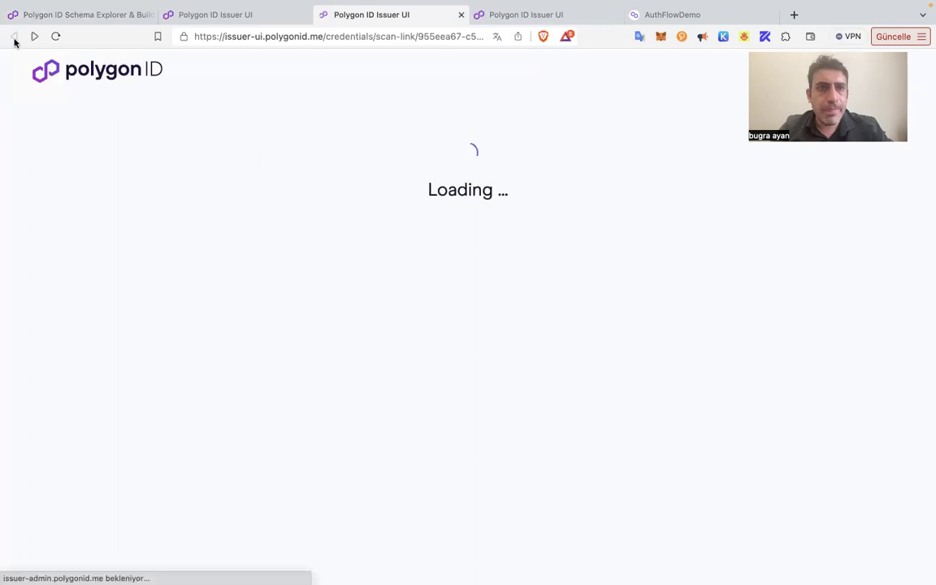
{"action": "left_click", "coordinate": [233, 19]}
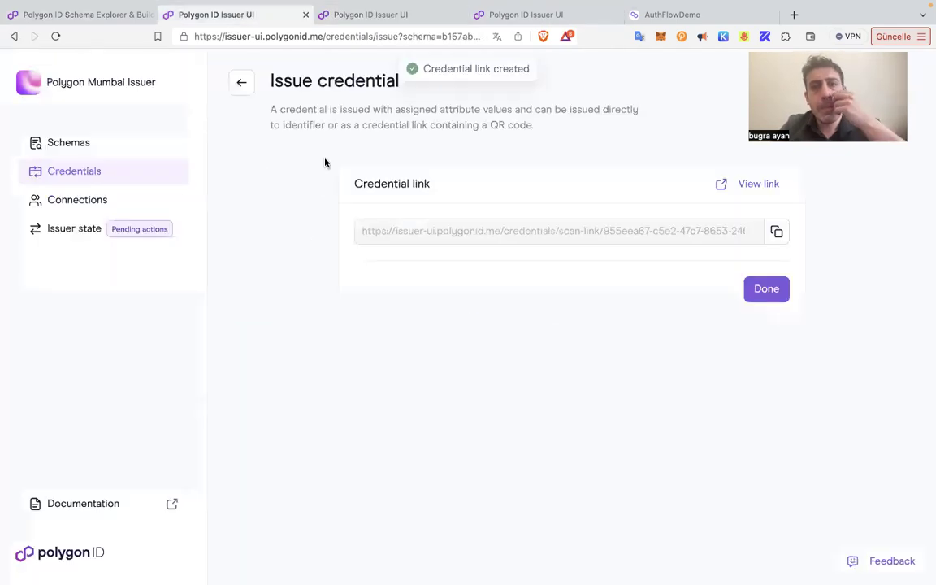
{"action": "left_click", "coordinate": [14, 36]}
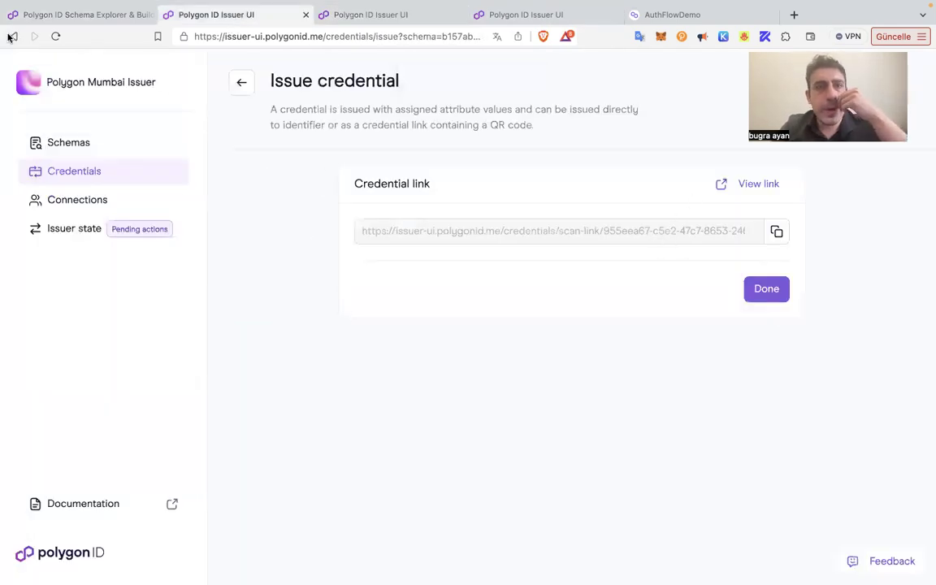
{"action": "left_click", "coordinate": [80, 16]}
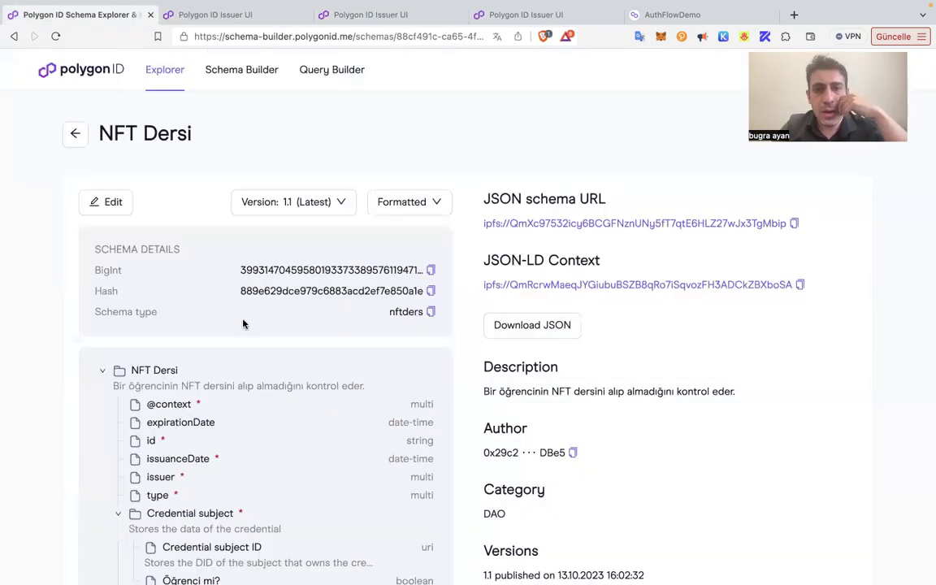
- Return to the schema explorer list and browse the published schemas
{"action": "left_click", "coordinate": [75, 135]}
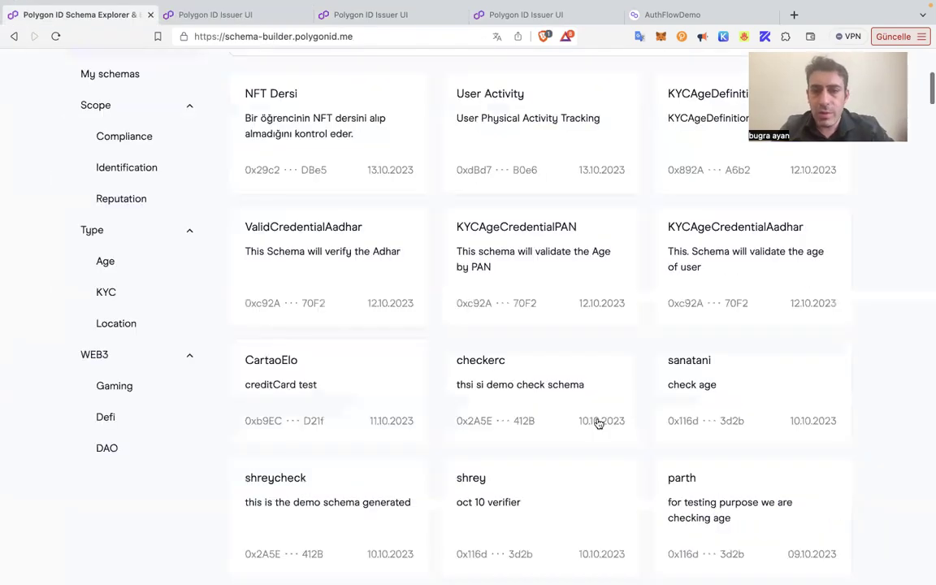
{"action": "scroll", "coordinate": [443, 299], "scroll_direction": "up", "scroll_amount": 2}
{"action": "scroll", "coordinate": [355, 394], "scroll_direction": "up", "scroll_amount": 2}
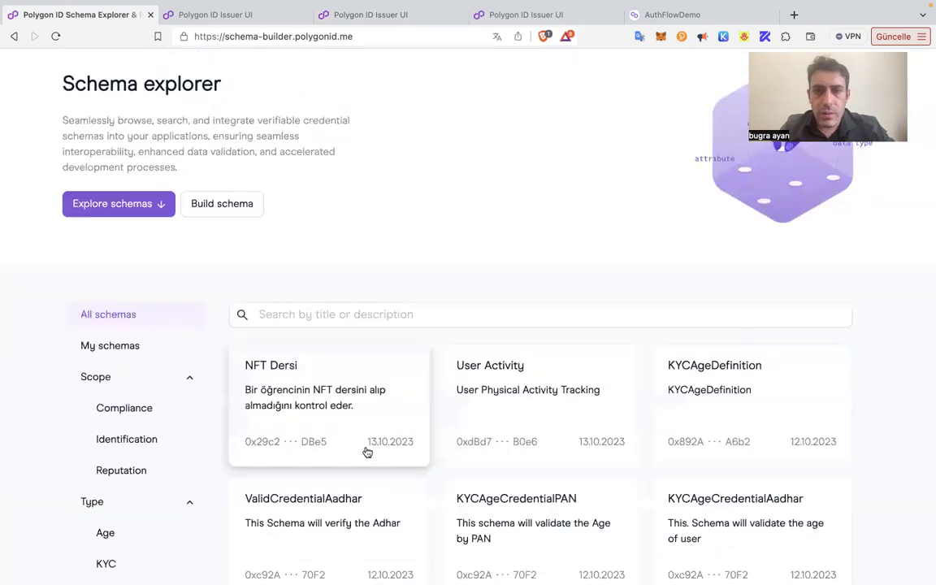
{"action": "scroll", "coordinate": [377, 394], "scroll_direction": "down", "scroll_amount": 2}
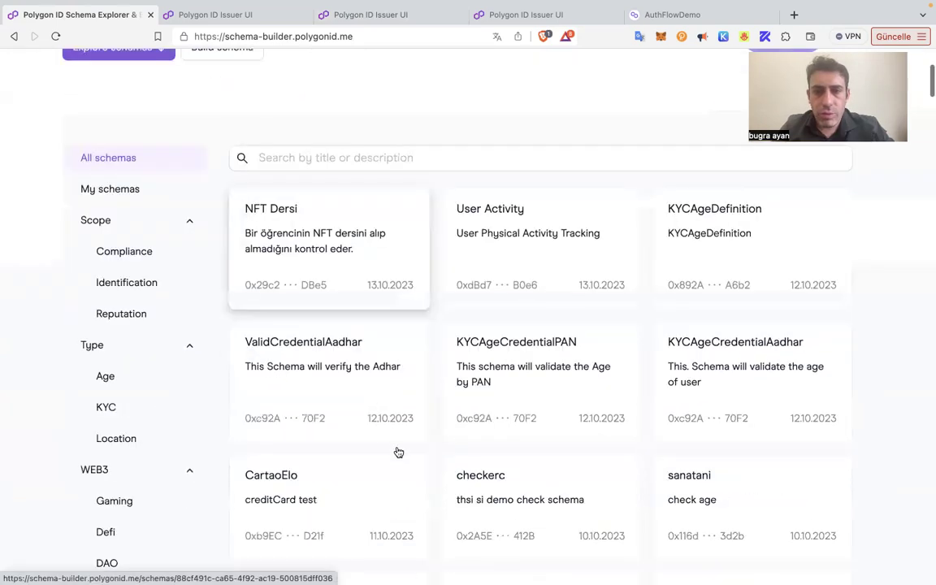
{"action": "scroll", "coordinate": [424, 422], "scroll_direction": "down", "scroll_amount": 1}
{"action": "scroll", "coordinate": [428, 419], "scroll_direction": "down", "scroll_amount": 4}
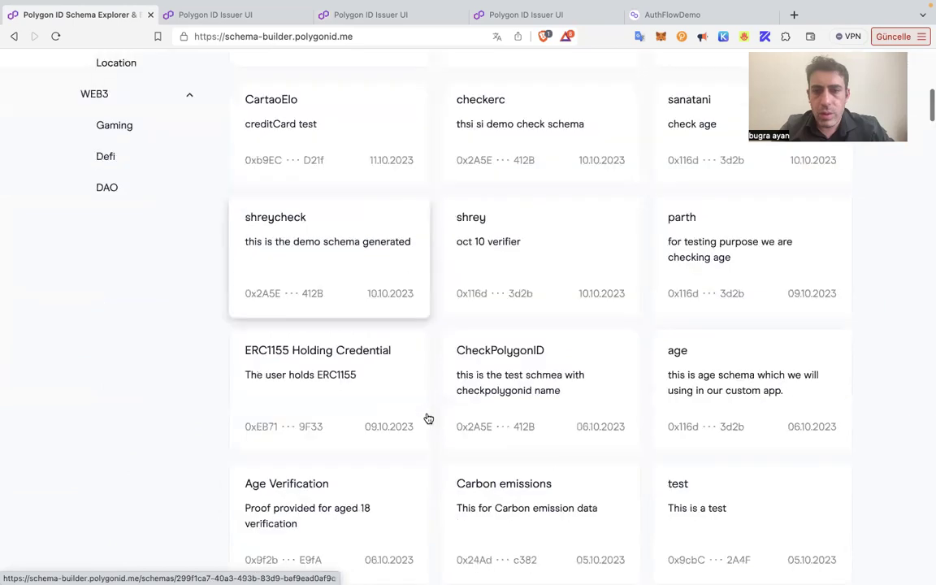
{"action": "scroll", "coordinate": [428, 418], "scroll_direction": "down", "scroll_amount": 3}
{"action": "scroll", "coordinate": [428, 419], "scroll_direction": "down", "scroll_amount": 1}
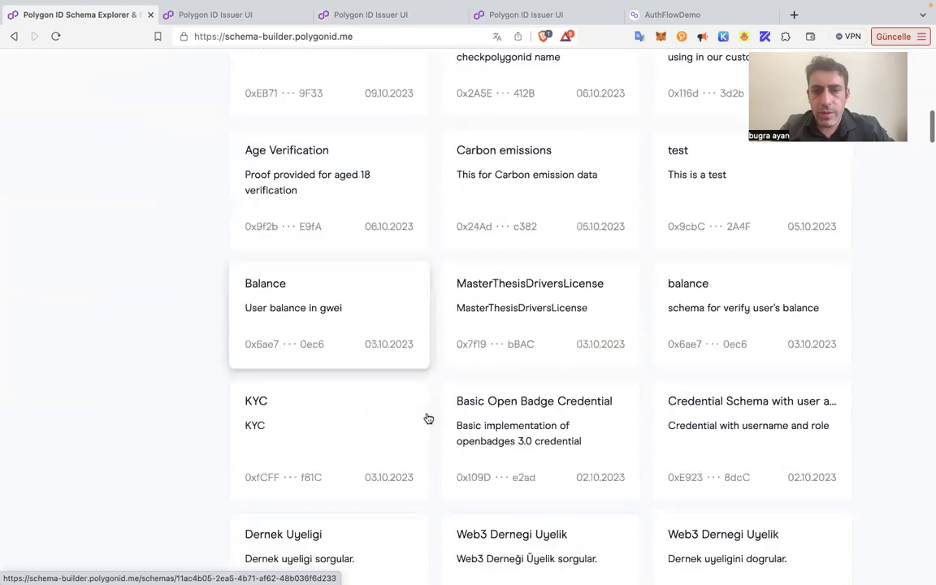
{"action": "scroll", "coordinate": [429, 418], "scroll_direction": "up", "scroll_amount": 1}
{"action": "scroll", "coordinate": [428, 419], "scroll_direction": "up", "scroll_amount": 4}
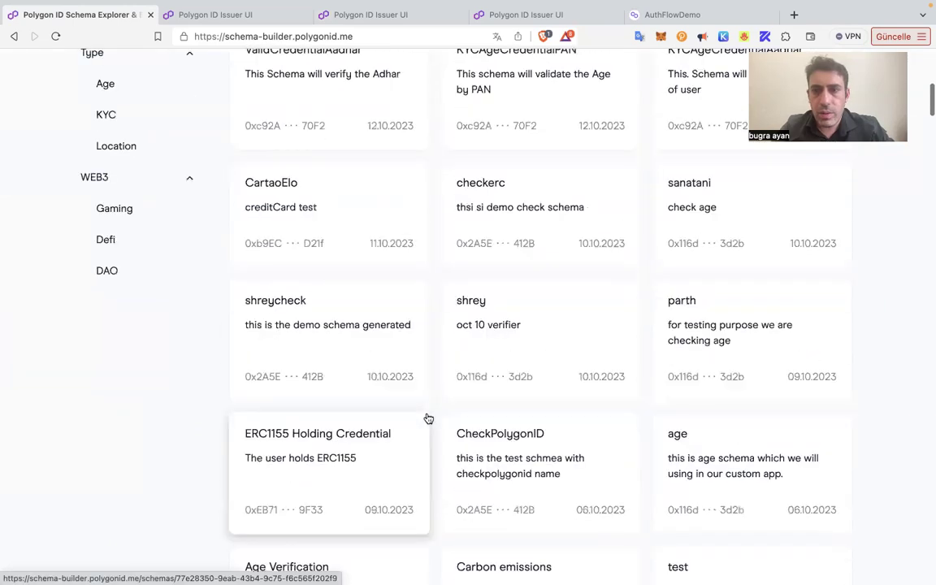
{"action": "scroll", "coordinate": [428, 419], "scroll_direction": "up", "scroll_amount": 4}
{"action": "scroll", "coordinate": [420, 380], "scroll_direction": "up", "scroll_amount": 1}
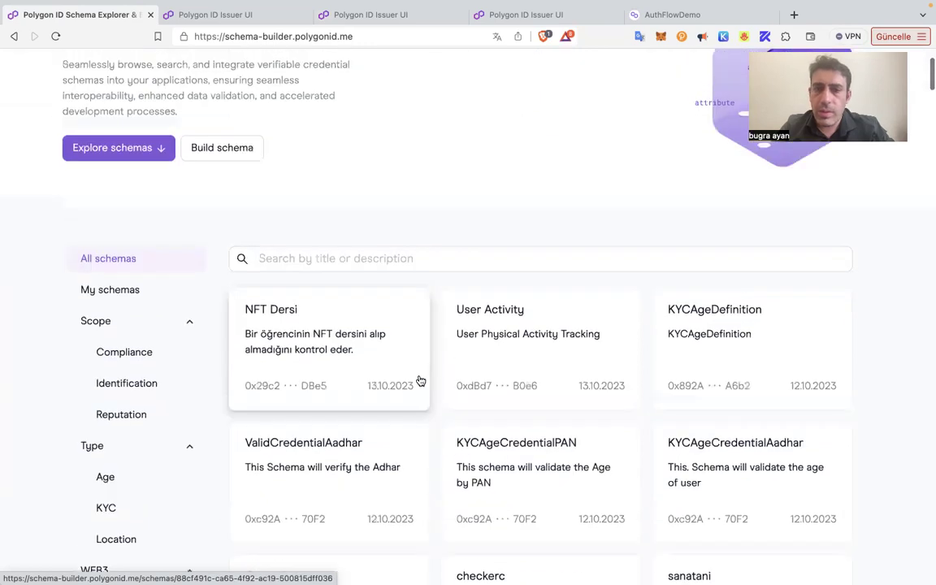
- Open version 1.0 of the NFT Dersi schema and copy its JSON-LD Context address into the verifier query's Url field
{"action": "left_click", "coordinate": [420, 381]}
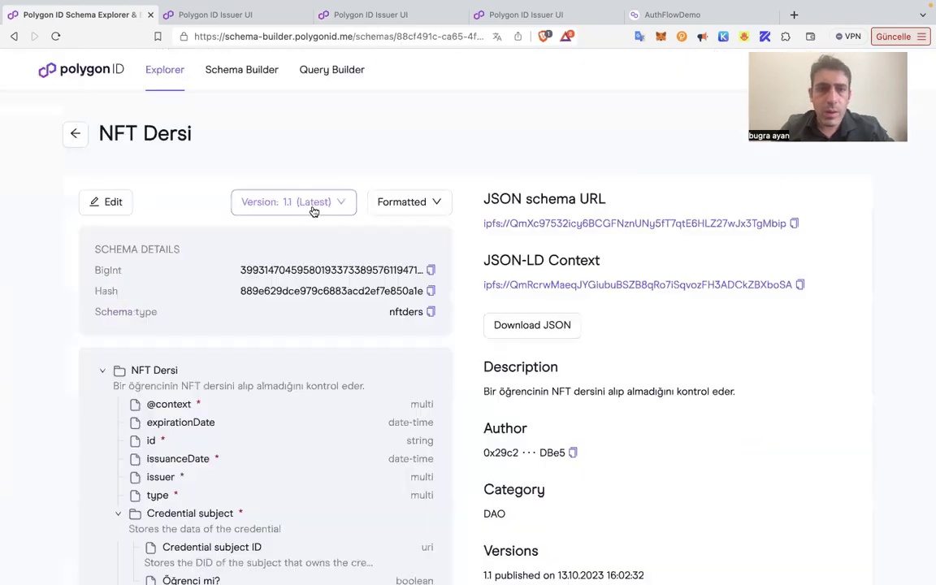
{"action": "left_click", "coordinate": [288, 201]}
{"action": "left_click", "coordinate": [248, 248]}
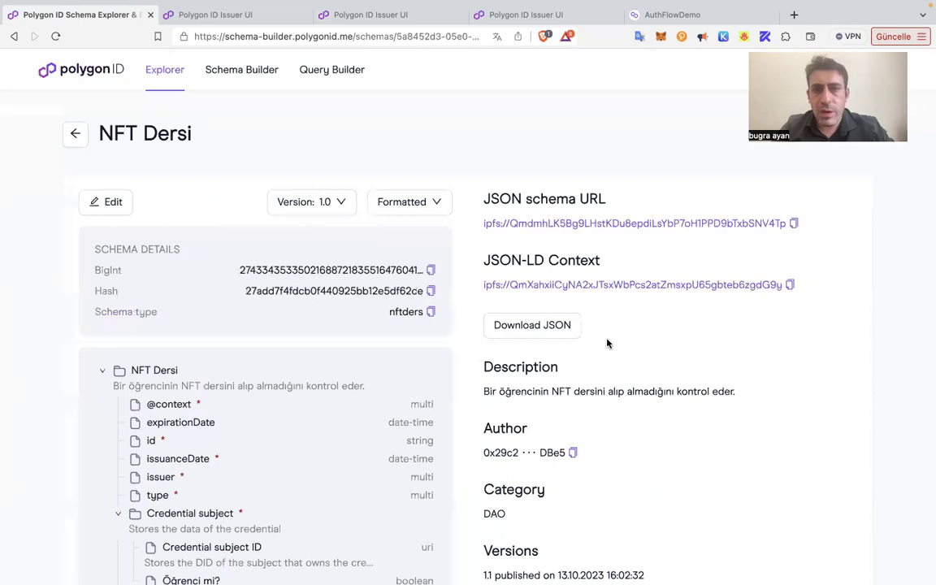
{"action": "left_click", "coordinate": [790, 284]}
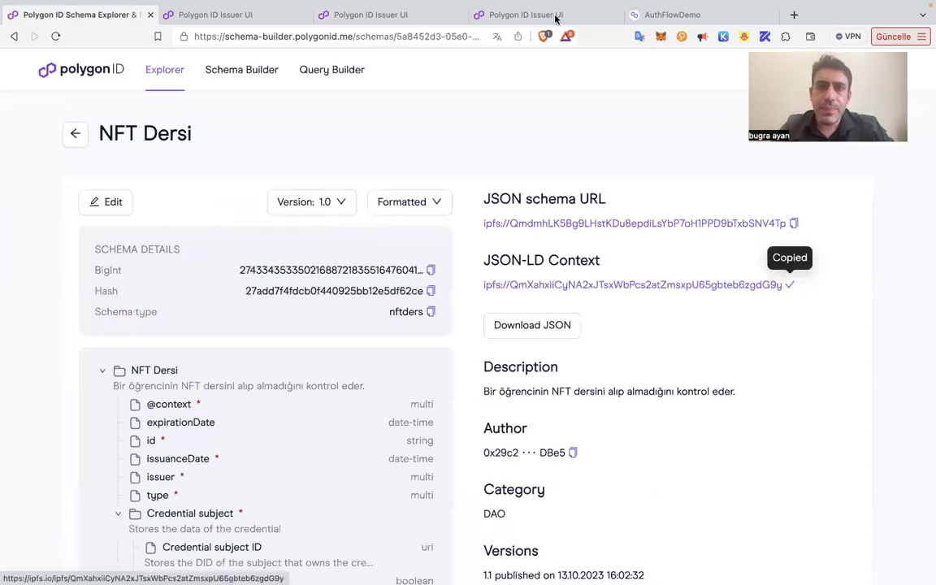
{"action": "left_click", "coordinate": [642, 16]}
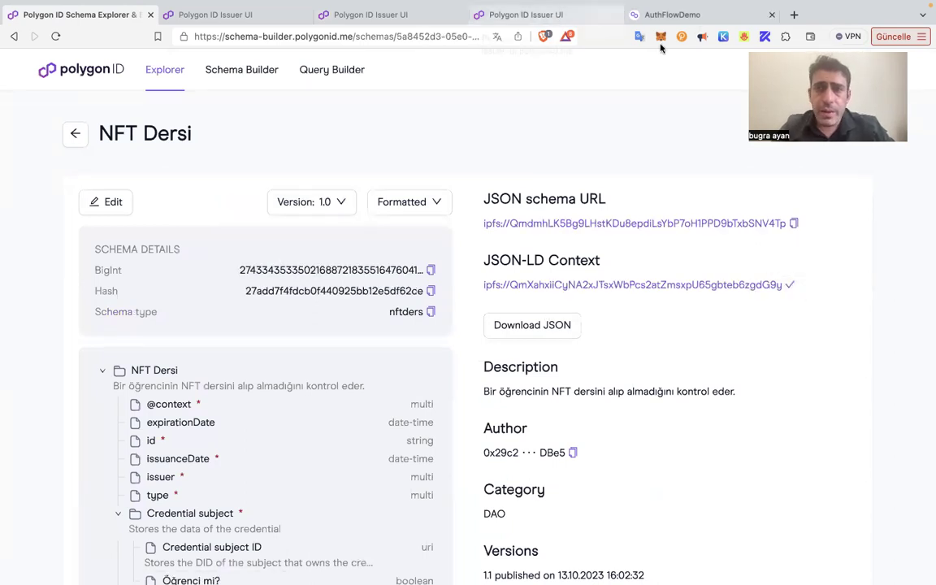
{"action": "left_click", "coordinate": [371, 171]}
{"action": "key", "text": "ctrl+v"}
- Copy the schema type nftders from the NFT Dersi schema page into the verifier query's Type field
{"action": "left_click", "coordinate": [63, 16]}
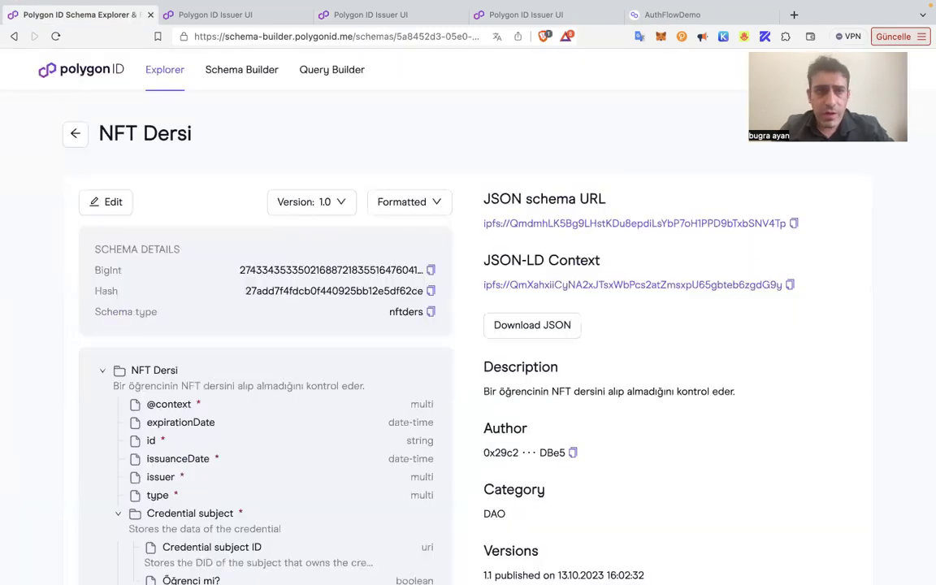
{"action": "double_click", "coordinate": [398, 311]}
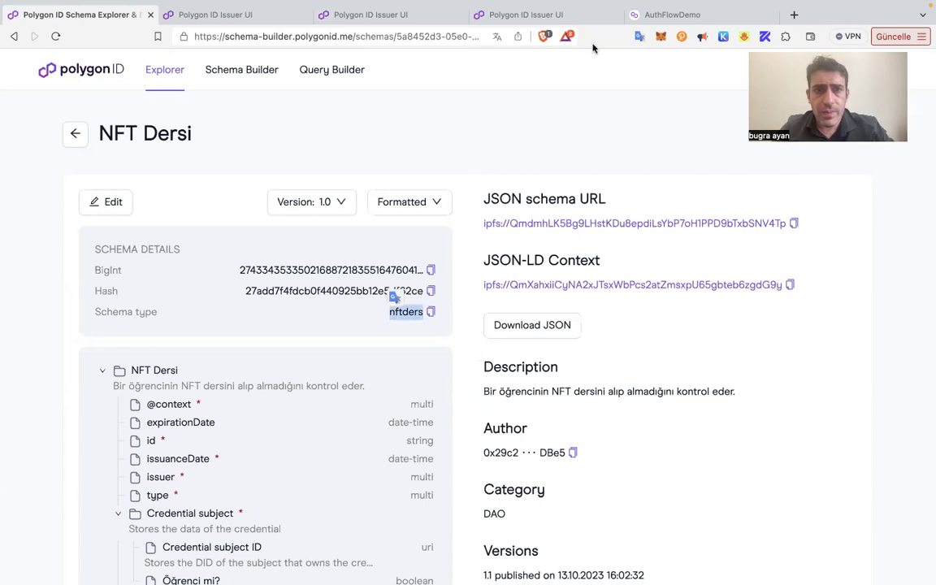
{"action": "key", "text": "ctrl+c"}
{"action": "left_click", "coordinate": [662, 15]}
{"action": "left_click", "coordinate": [366, 213]}
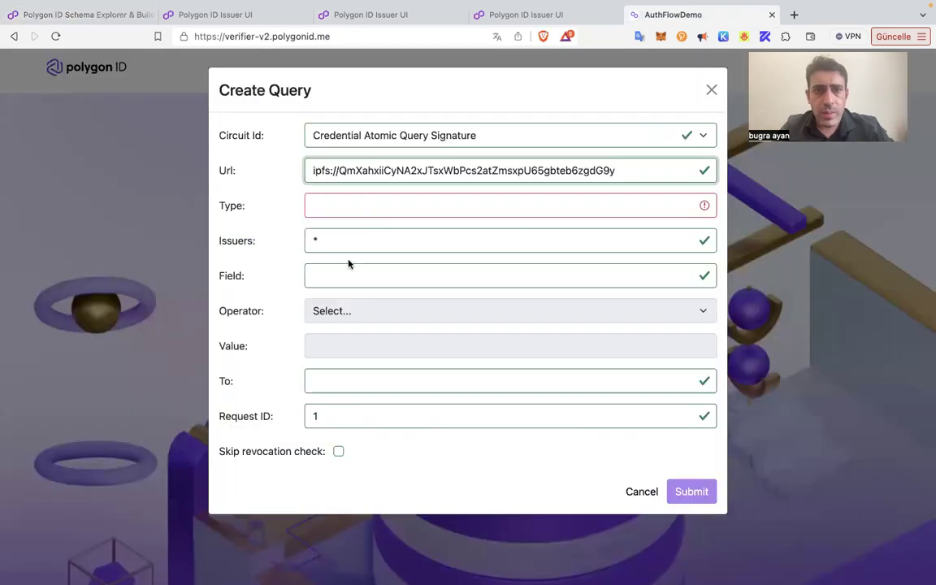
{"action": "key", "text": "ctrl+v"}
- Examine the attributes of NFT Dersi version 1.0 for the name needed in the query's Field entry
{"action": "left_click", "coordinate": [376, 278]}
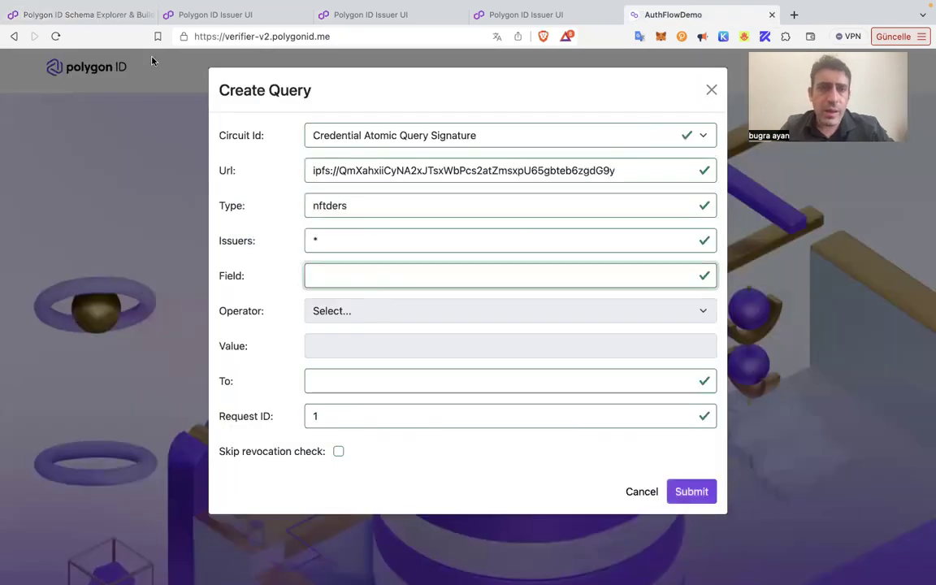
{"action": "key", "text": "super+1"}
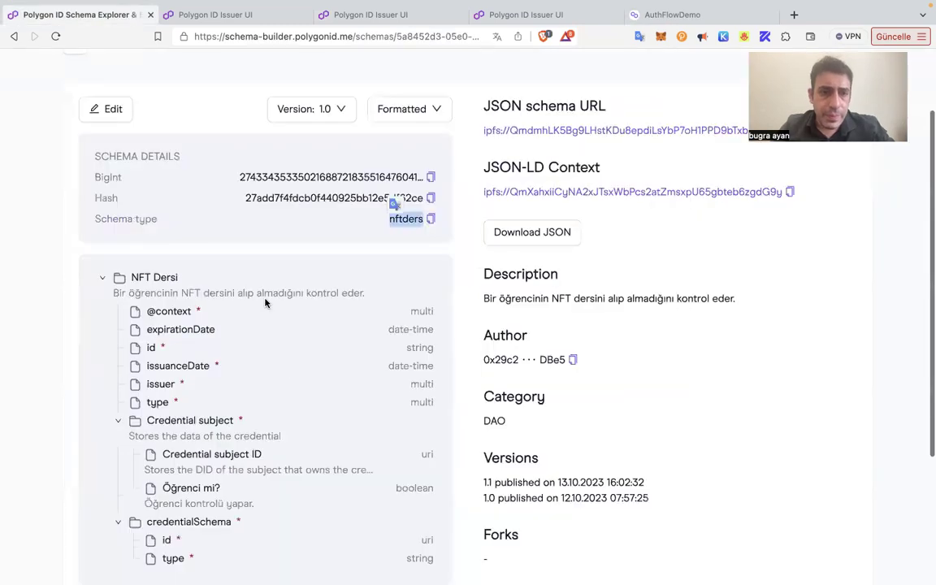
{"action": "scroll", "coordinate": [265, 325], "scroll_direction": "down", "scroll_amount": 3}
{"action": "scroll", "coordinate": [213, 385], "scroll_direction": "down", "scroll_amount": 1}
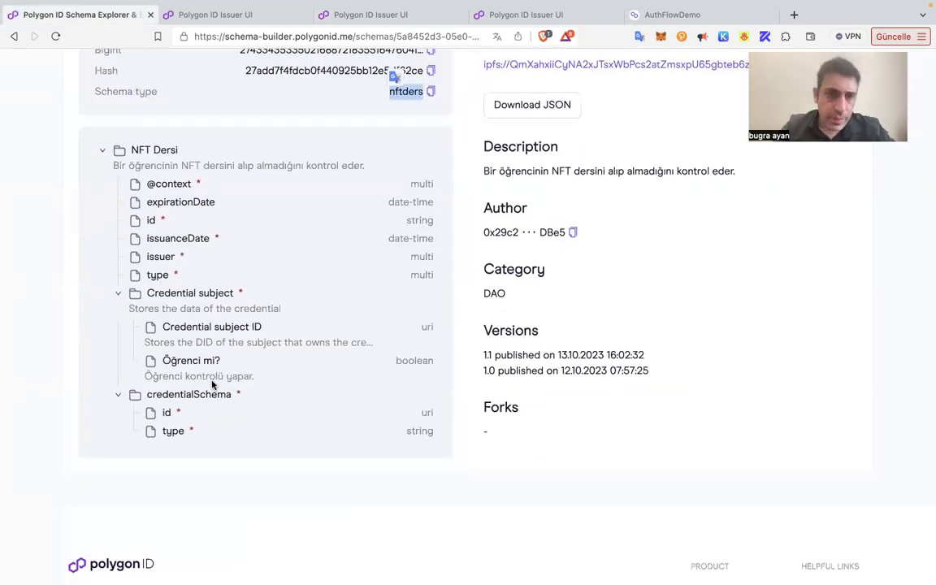
{"action": "scroll", "coordinate": [212, 385], "scroll_direction": "up", "scroll_amount": 2}
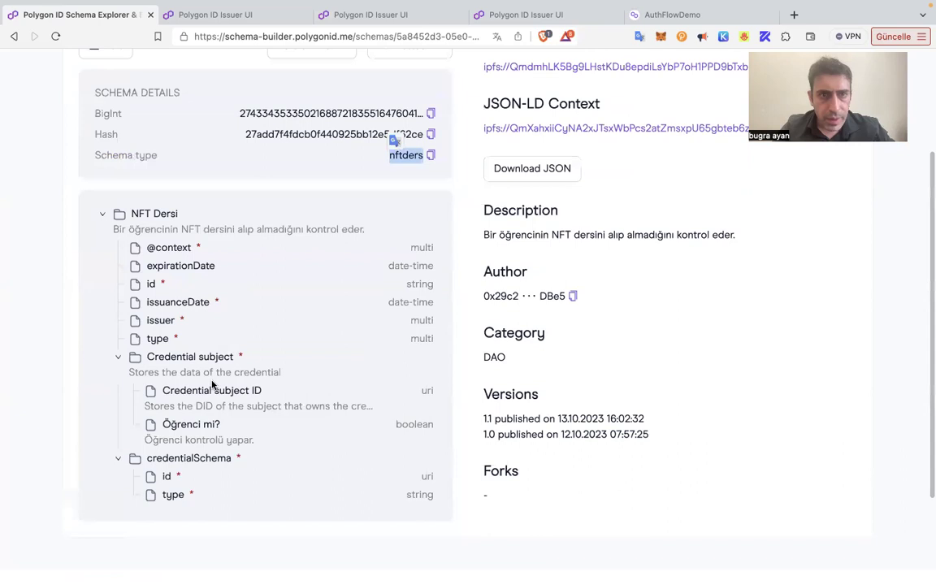
{"action": "scroll", "coordinate": [213, 385], "scroll_direction": "up", "scroll_amount": 1}
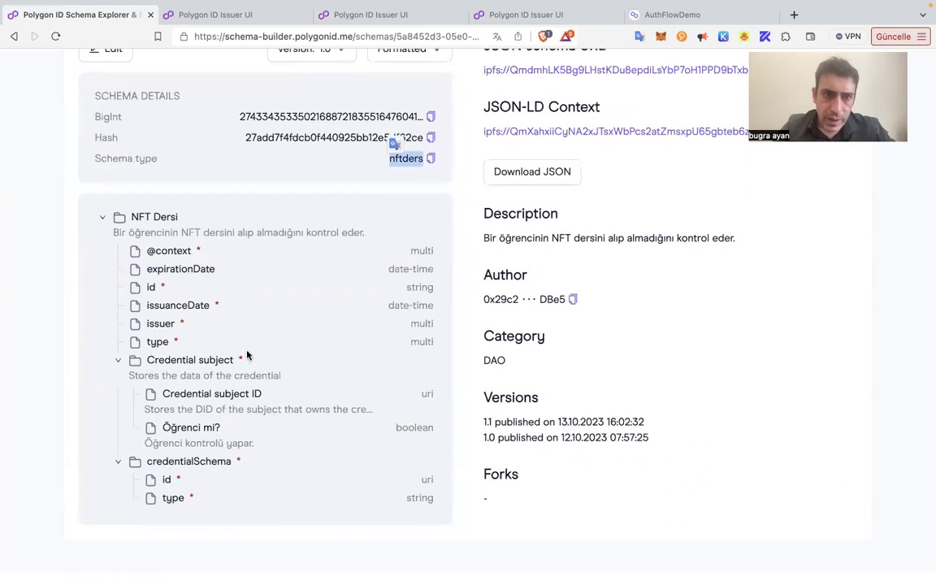
{"action": "scroll", "coordinate": [248, 355], "scroll_direction": "down", "scroll_amount": 4}
{"action": "scroll", "coordinate": [246, 357], "scroll_direction": "up", "scroll_amount": 8}
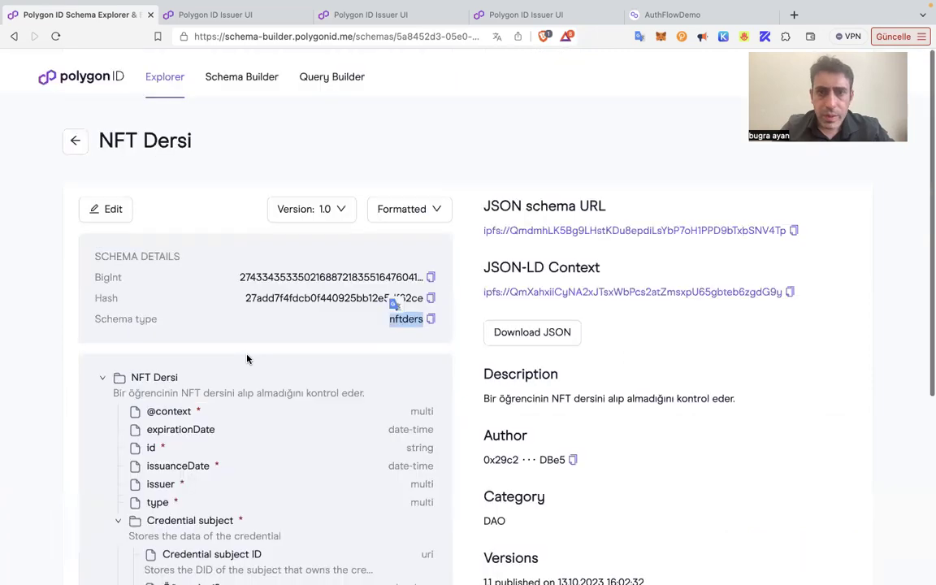
- Open NFT Dersi version 1.0 for editing in the schema builder and proceed to its attribute definitions
{"action": "left_click", "coordinate": [107, 202]}
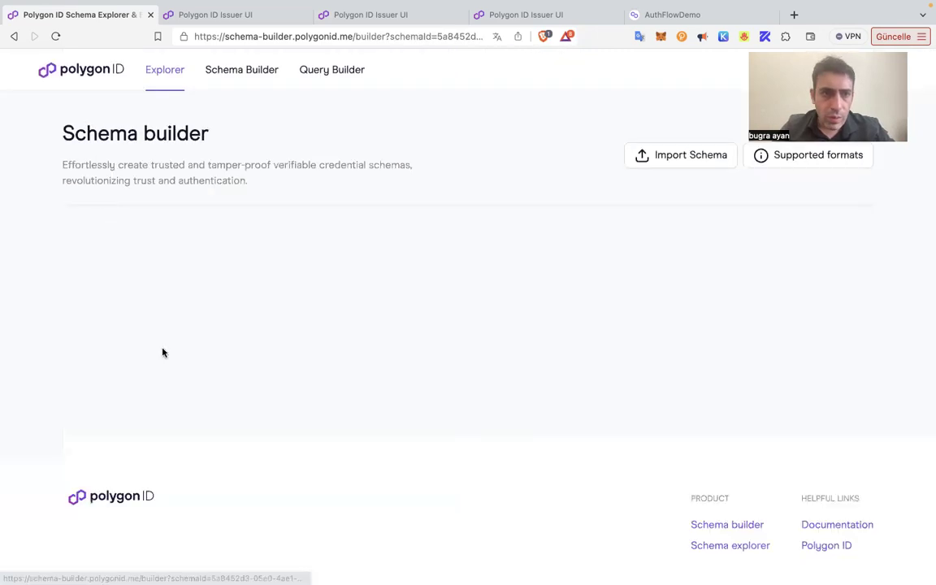
{"action": "scroll", "coordinate": [162, 352], "scroll_direction": "down", "scroll_amount": 3}
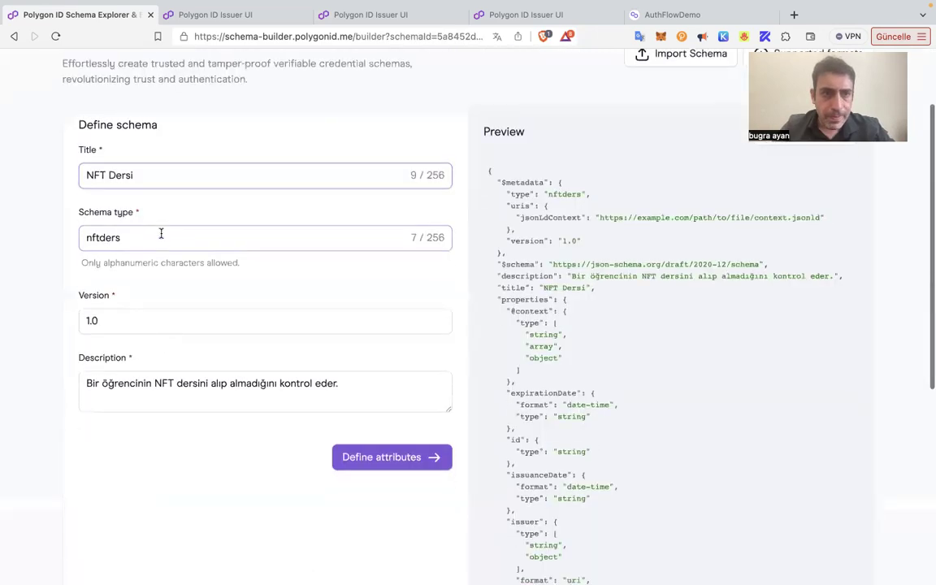
{"action": "left_click", "coordinate": [433, 416]}
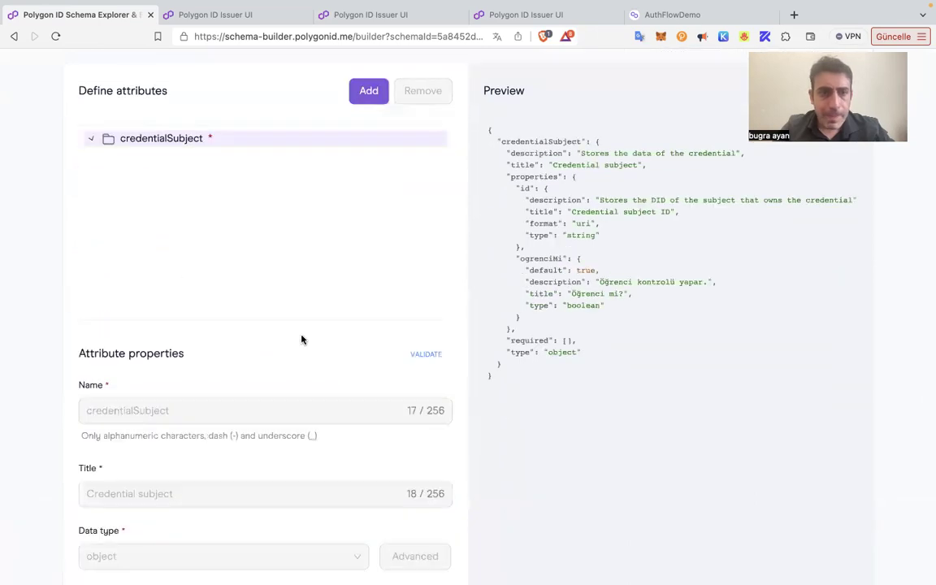
{"action": "scroll", "coordinate": [249, 358], "scroll_direction": "down", "scroll_amount": 3}
{"action": "scroll", "coordinate": [212, 402], "scroll_direction": "down", "scroll_amount": 2}
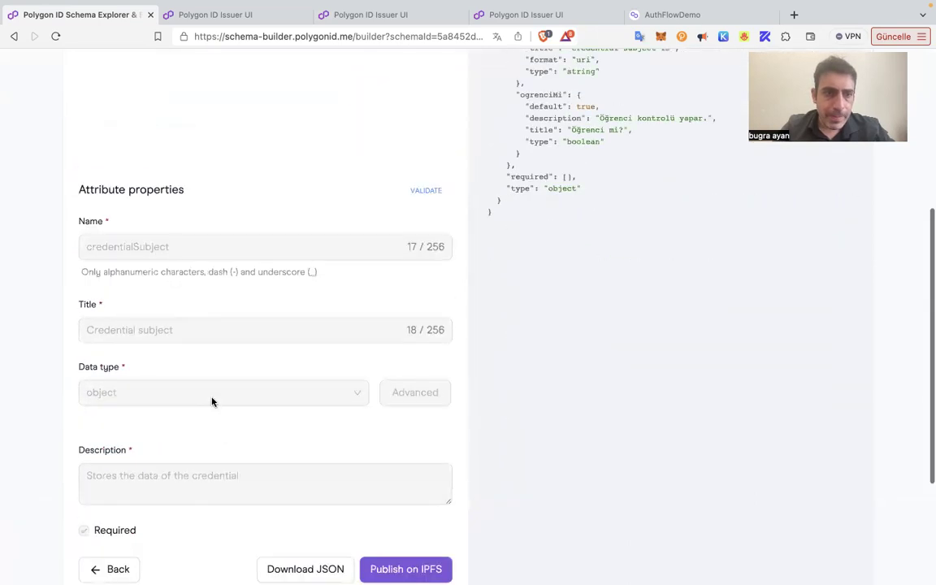
{"action": "scroll", "coordinate": [209, 403], "scroll_direction": "down", "scroll_amount": 3}
{"action": "scroll", "coordinate": [65, 290], "scroll_direction": "up", "scroll_amount": 10}
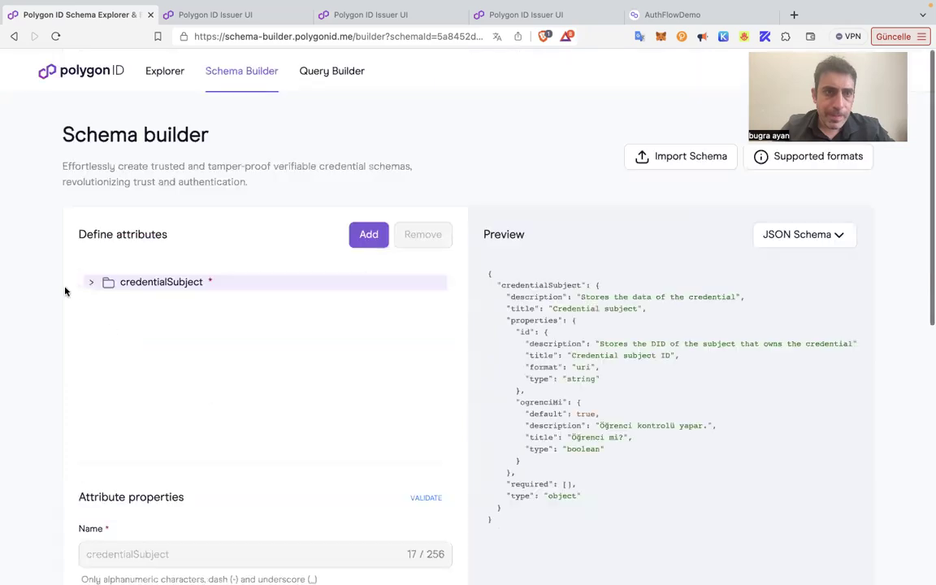
- Copy the name of the ogrenciMi attribute under credentialSubject into the verifier query's Field entry
{"action": "left_click", "coordinate": [93, 283]}
{"action": "left_click", "coordinate": [140, 322]}
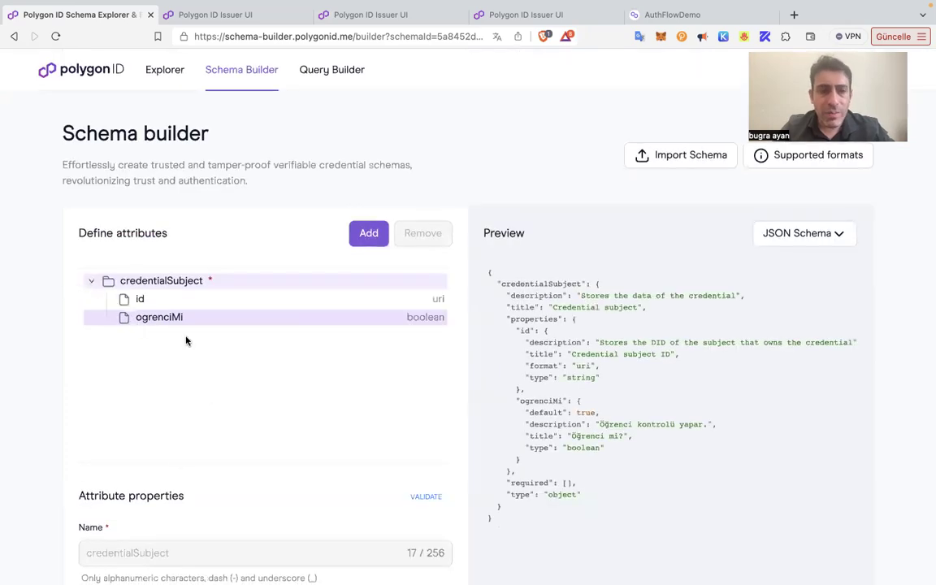
{"action": "double_click", "coordinate": [158, 551]}
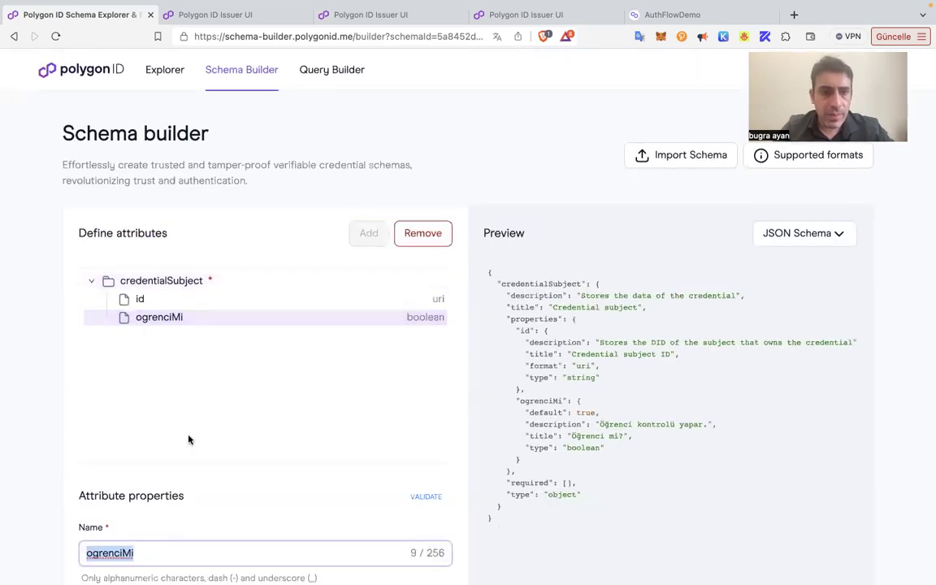
{"action": "scroll", "coordinate": [188, 439], "scroll_direction": "down", "scroll_amount": 4}
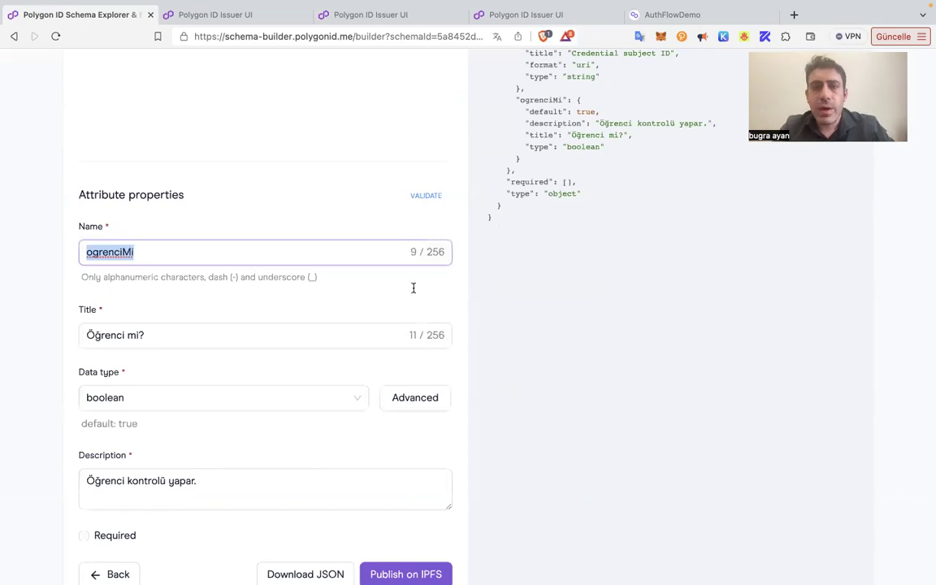
{"action": "key", "text": "super+c"}
{"action": "key", "text": "super+5"}
{"action": "key", "text": "super+v"}
- Set the query's Value to true and try to submit the query
{"action": "left_click", "coordinate": [396, 355]}
{"action": "type", "text": "T"}
{"action": "key", "text": "BackSpace"}
{"action": "type", "text": "true"}
{"action": "key", "text": "Tab"}
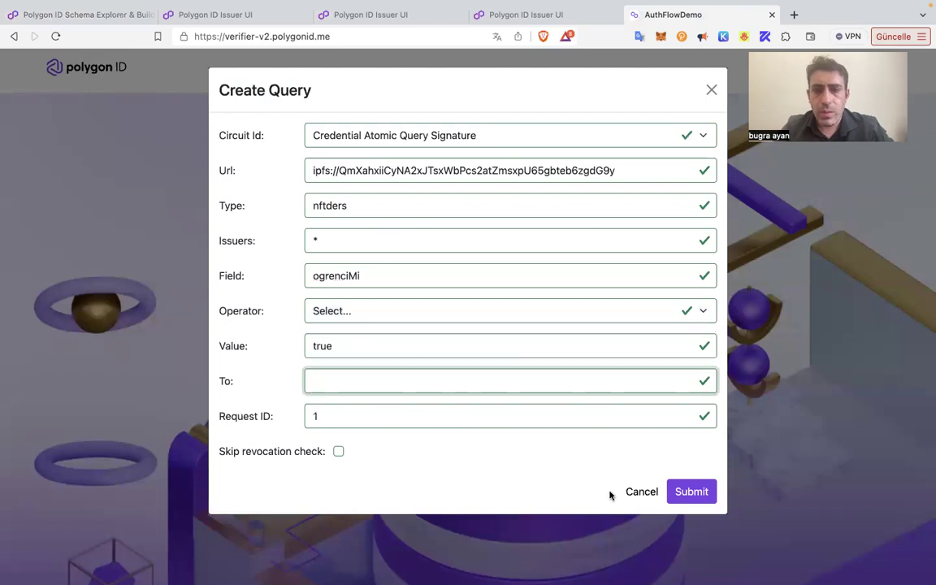
{"action": "left_click", "coordinate": [690, 491]}
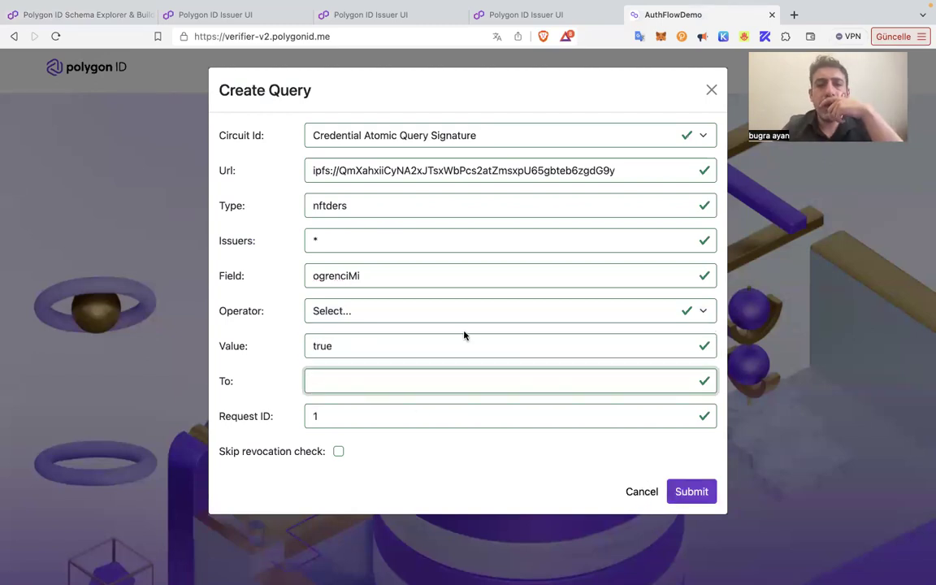